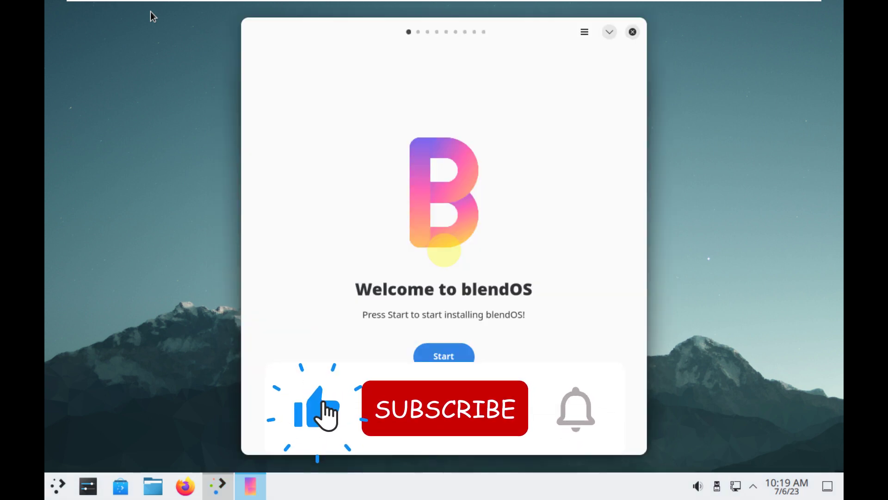
Step: Turn off stretching so the VMware guest desktop shows at native resolution
mouse_move(706, 2)
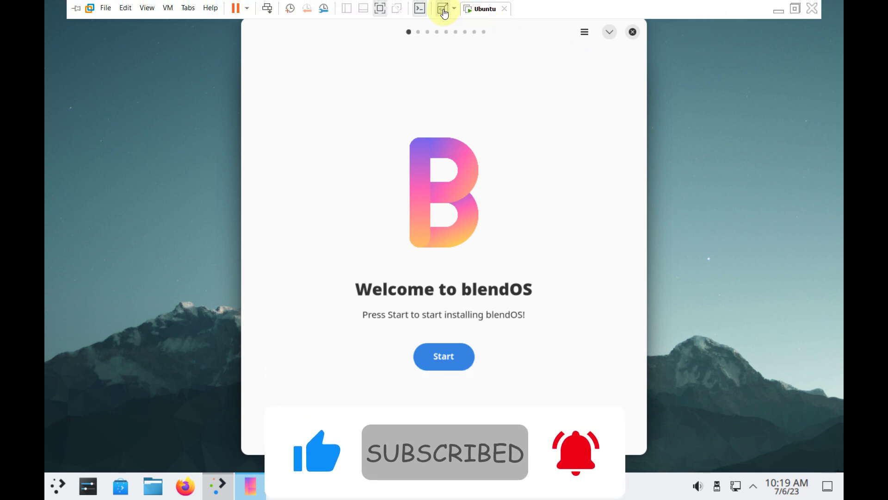
click(443, 9)
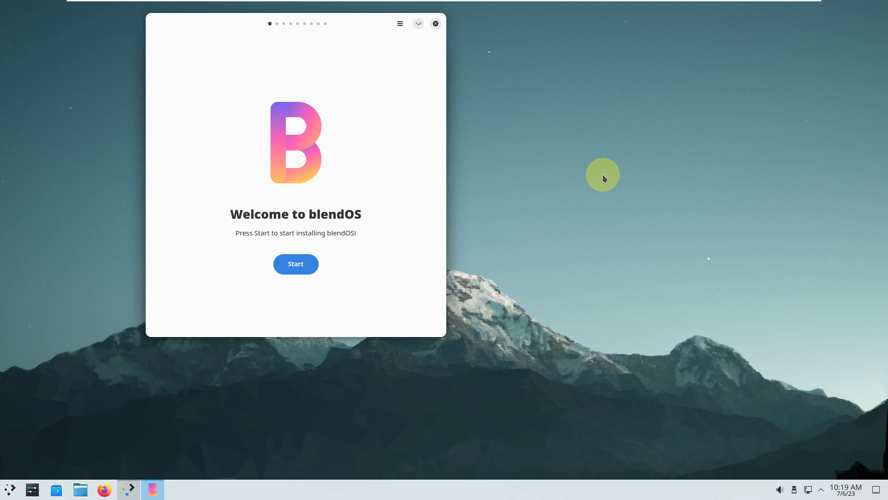
Step: Move the installer aside and page the KDE Welcome tour through all 8 pages to Finish
drag(274, 50, 424, 98)
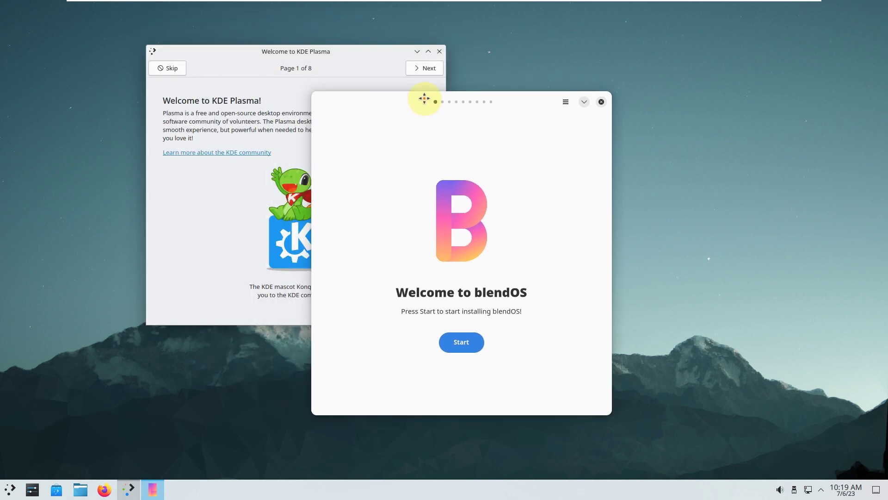
drag(301, 65, 231, 123)
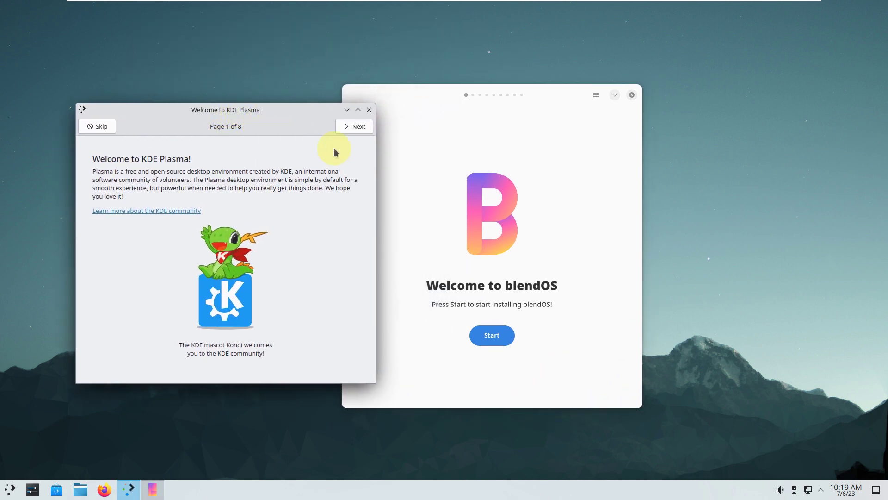
click(354, 126)
click(353, 126)
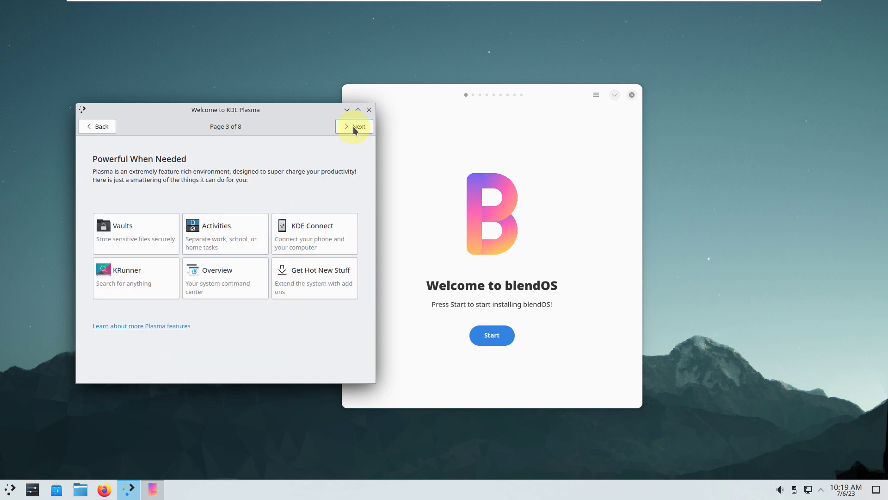
click(353, 126)
click(354, 126)
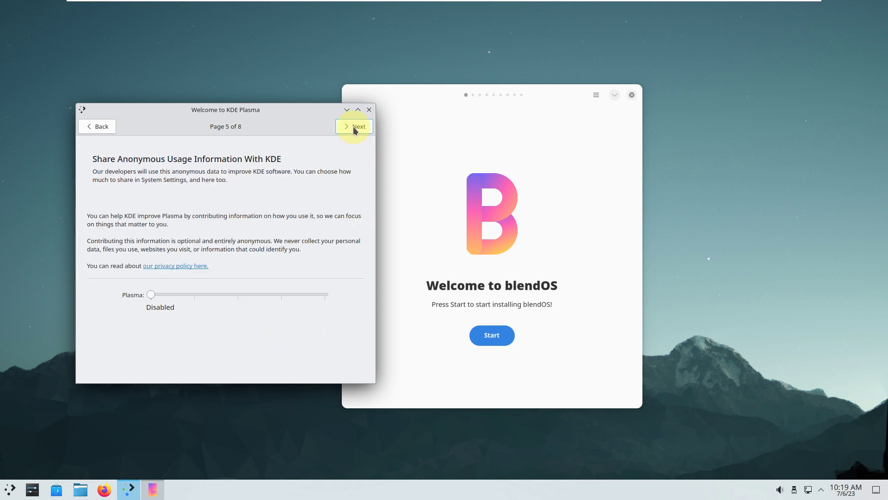
click(353, 127)
click(353, 126)
click(354, 126)
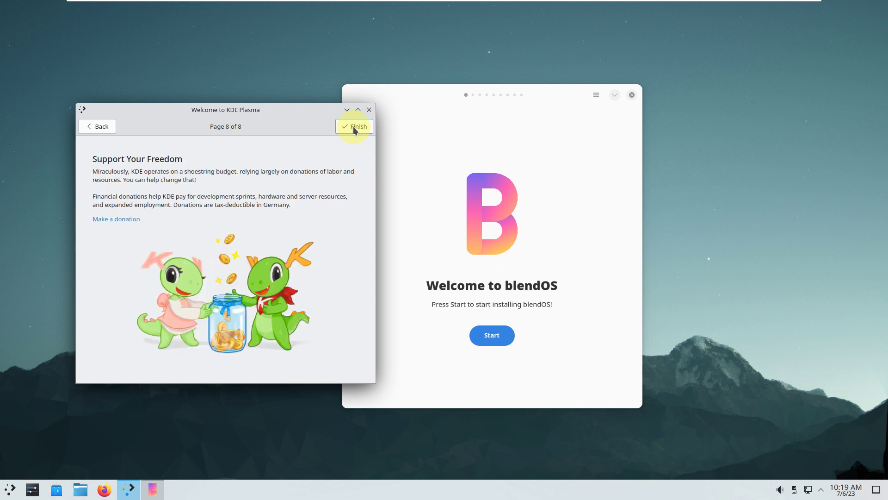
click(353, 126)
click(596, 95)
Step: View the Jade GUI About information, then start the blendOS installation wizard
click(589, 122)
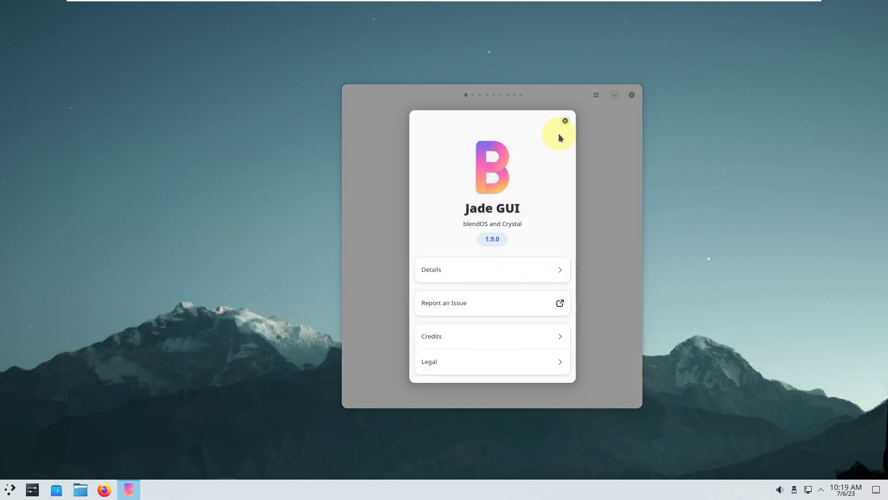
click(565, 121)
click(489, 336)
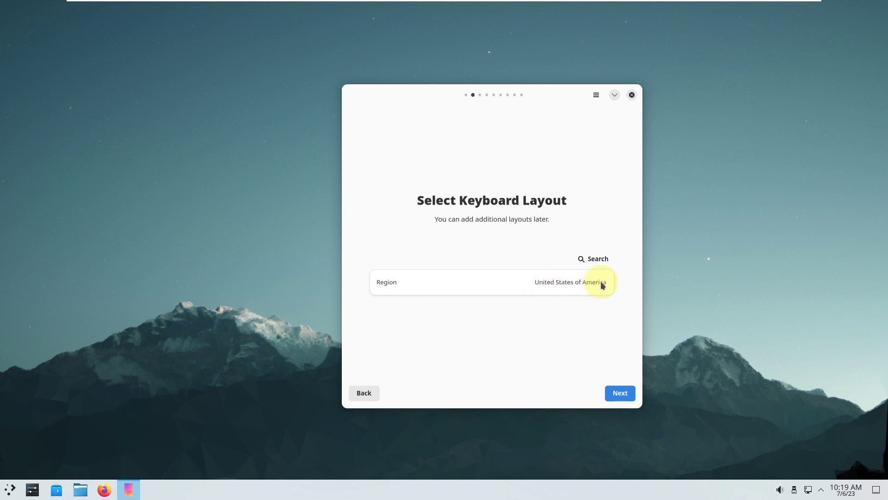
Step: Try the keyboard layout search, cancel it, and keep the United States layout
click(589, 264)
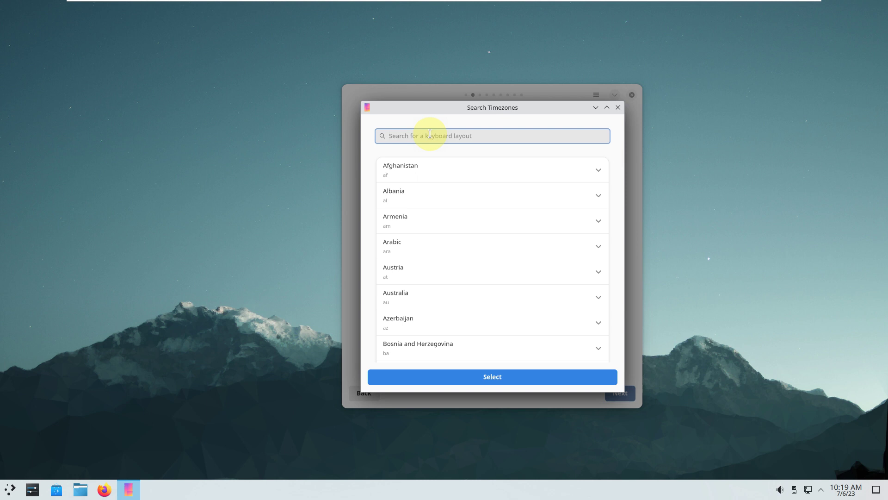
text(lo)
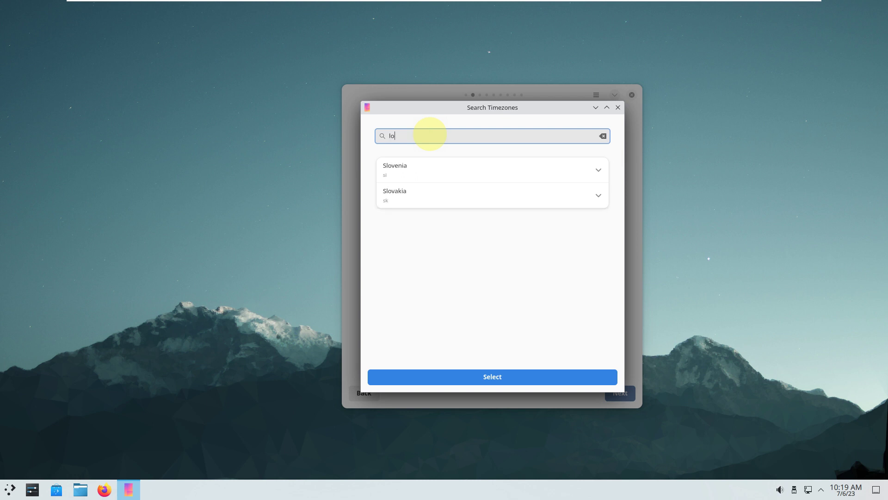
text(s)
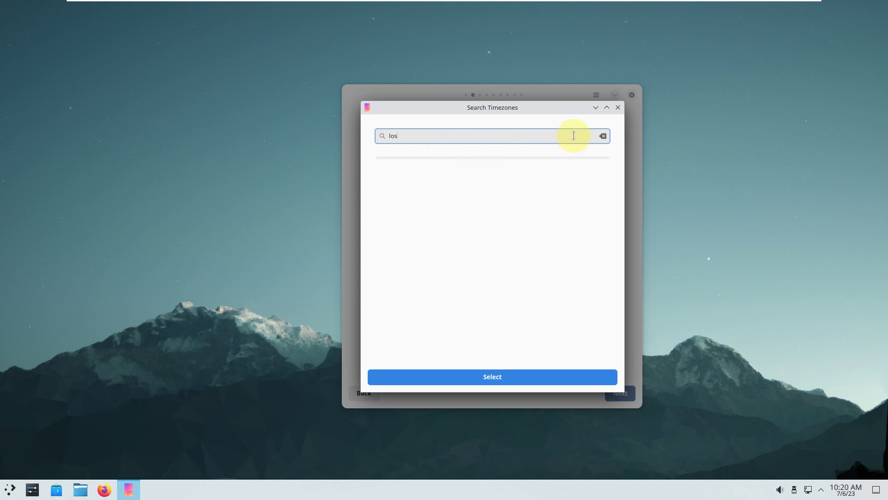
key(BackSpace)
key(BackSpace)
key(BackSpace)
text(p)
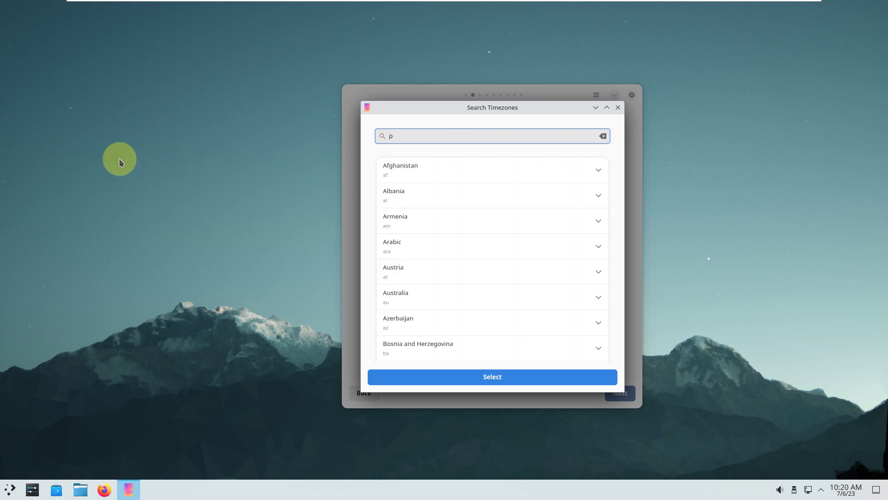
text(d)
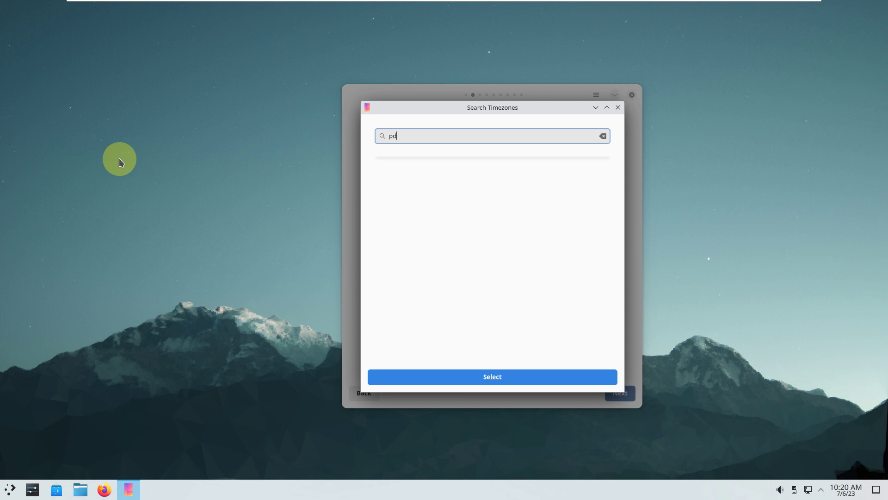
click(602, 136)
click(618, 107)
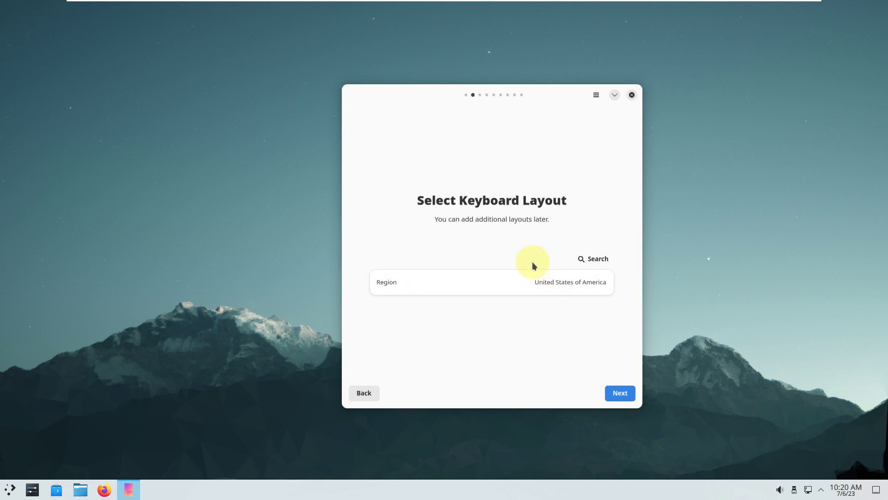
click(623, 391)
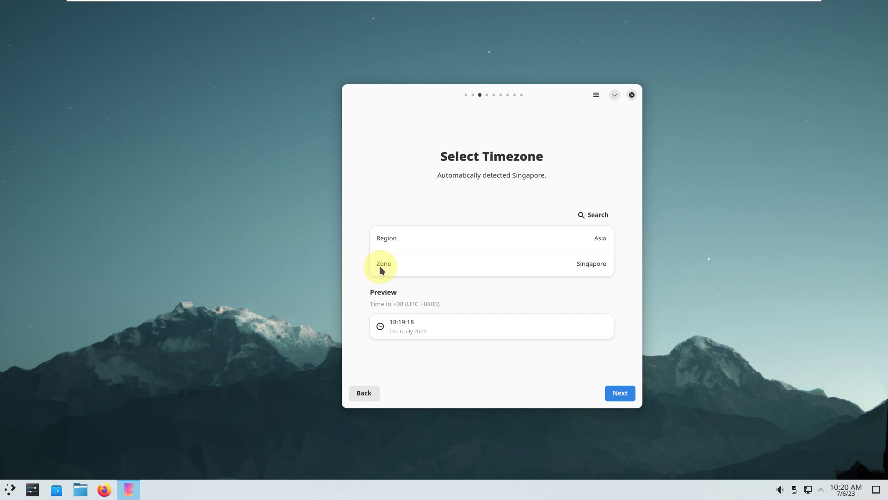
Step: Accept the Asia/Singapore timezone and the en_SG.UTF-8 locale
click(619, 393)
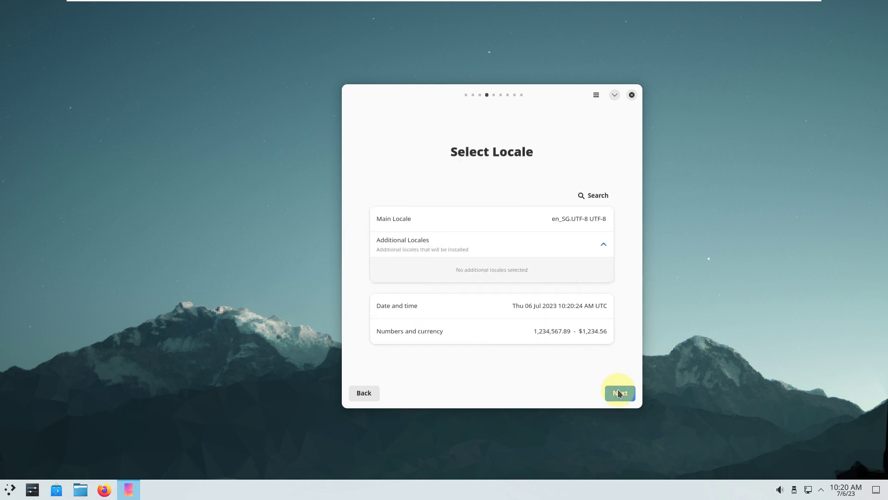
click(617, 391)
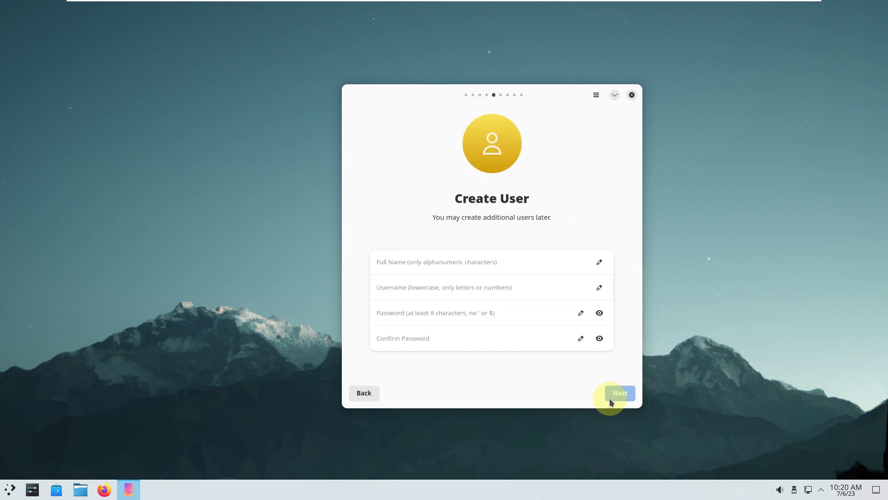
Step: Enter the user's full name and an initial password and confirmation
click(473, 265)
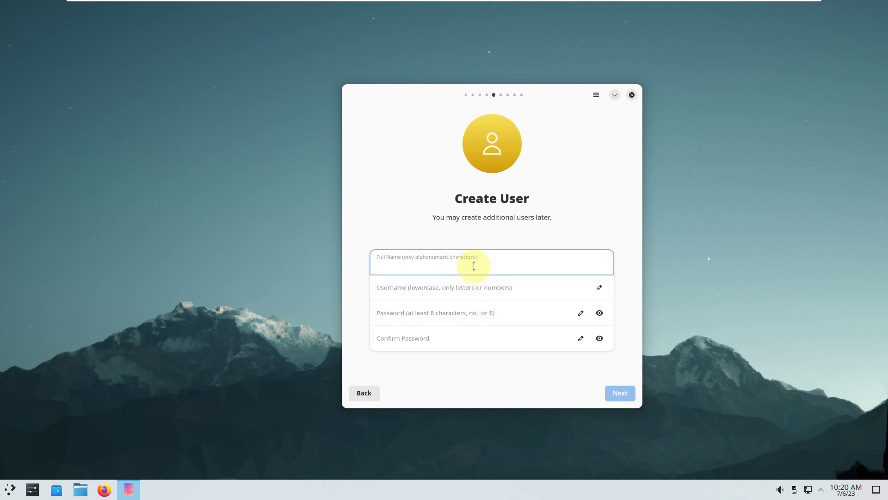
text(run)
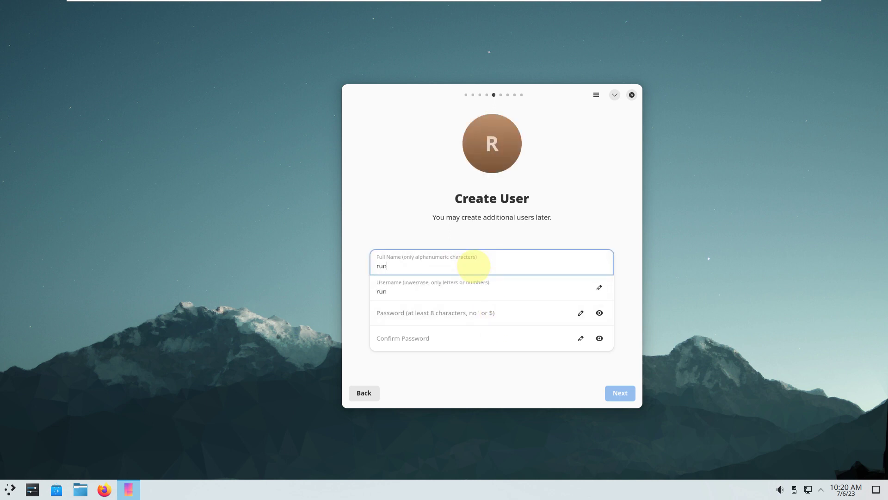
text(box)
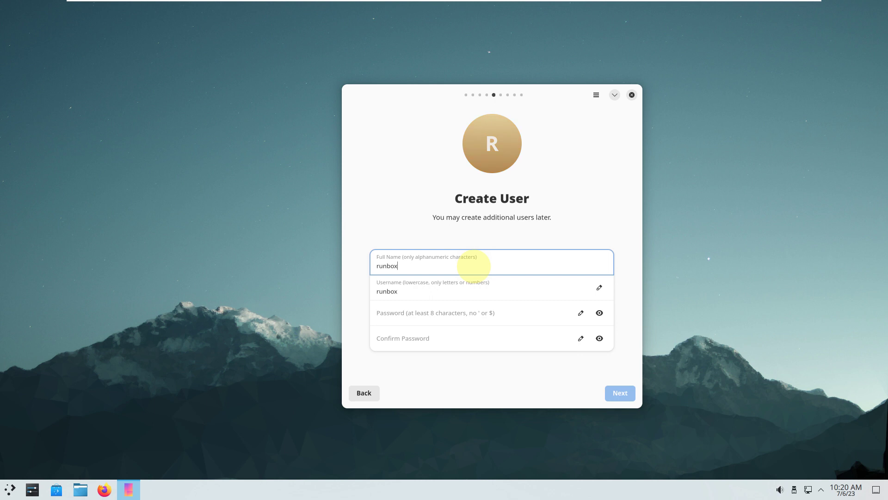
text(ing)
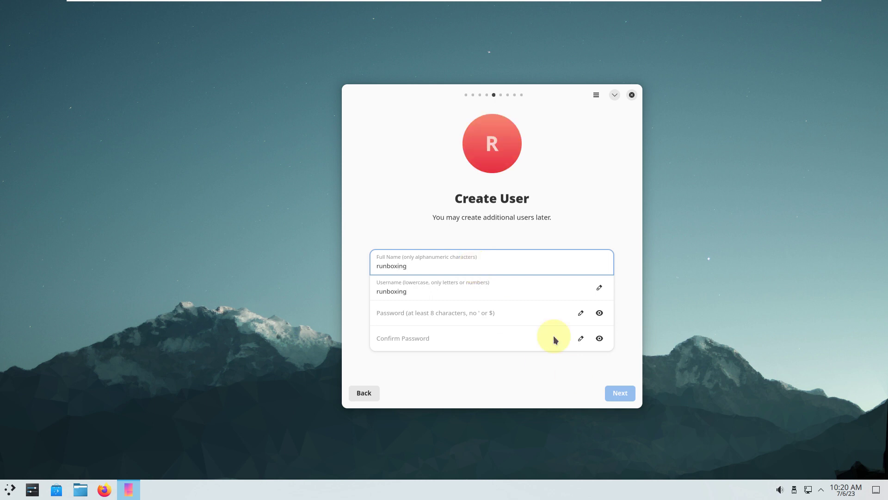
click(423, 315)
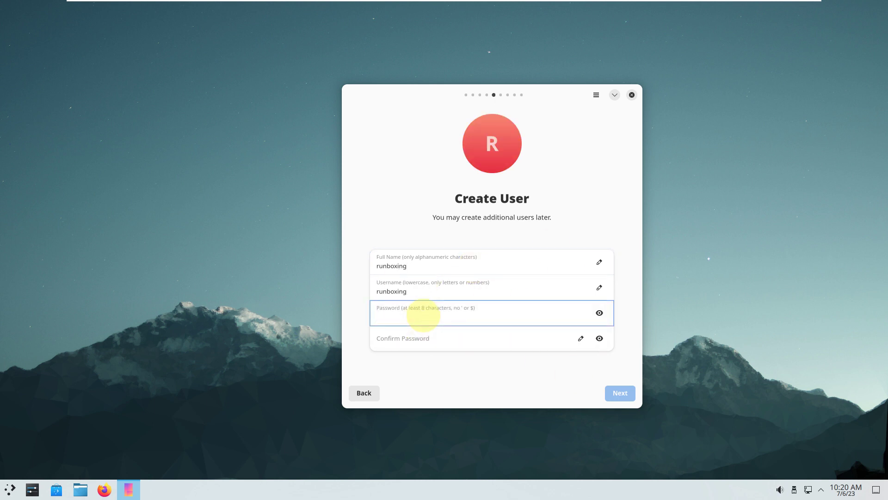
click(424, 342)
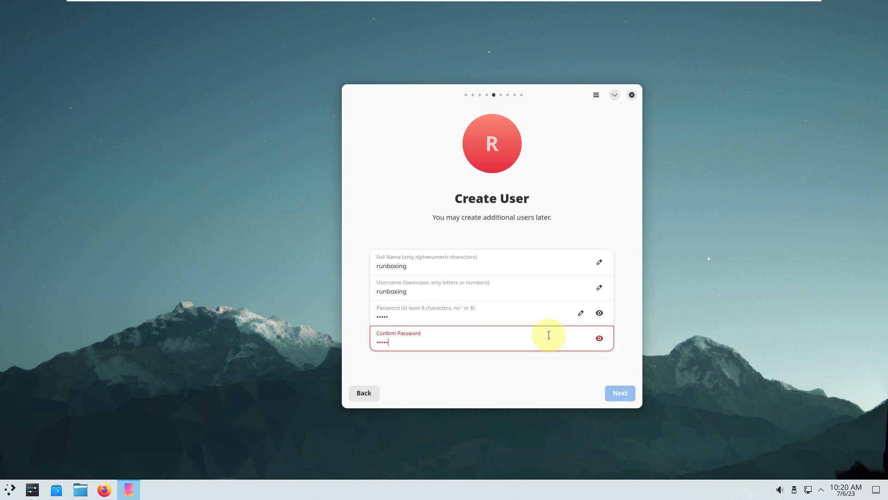
Step: Reveal both passwords and lengthen each so the 8-character password and confirmation match
click(600, 339)
click(599, 313)
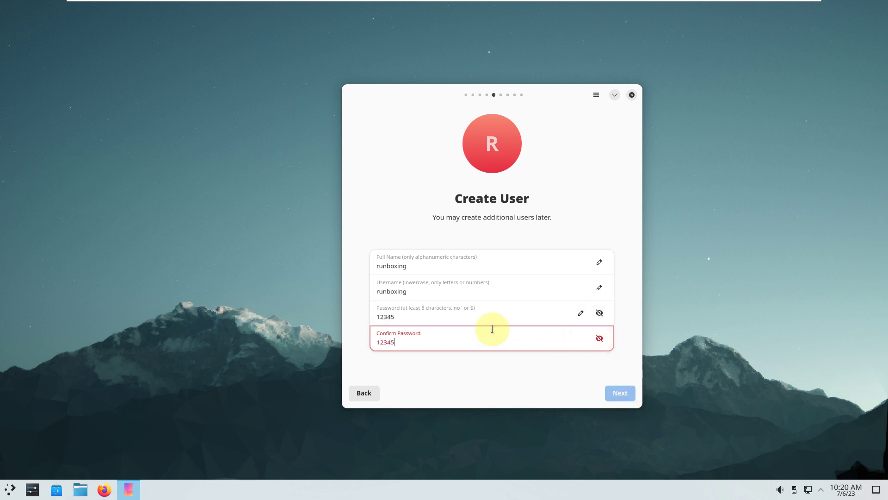
click(461, 311)
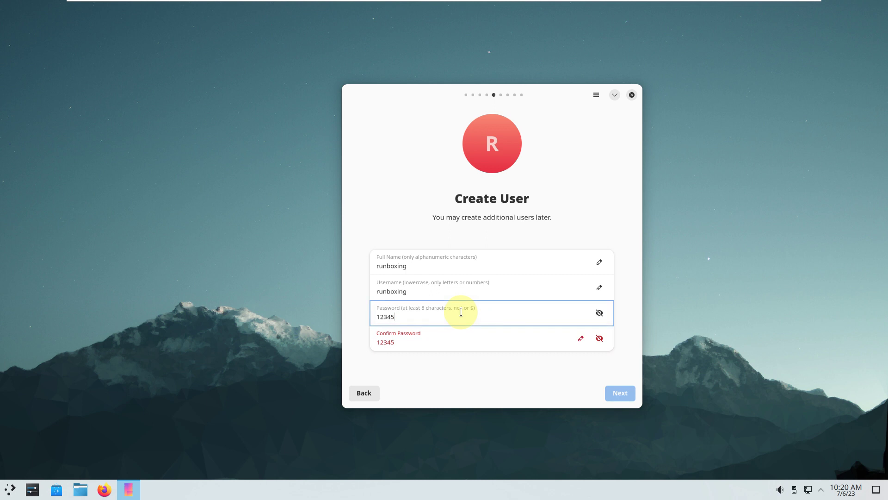
text(678)
click(462, 341)
text(6)
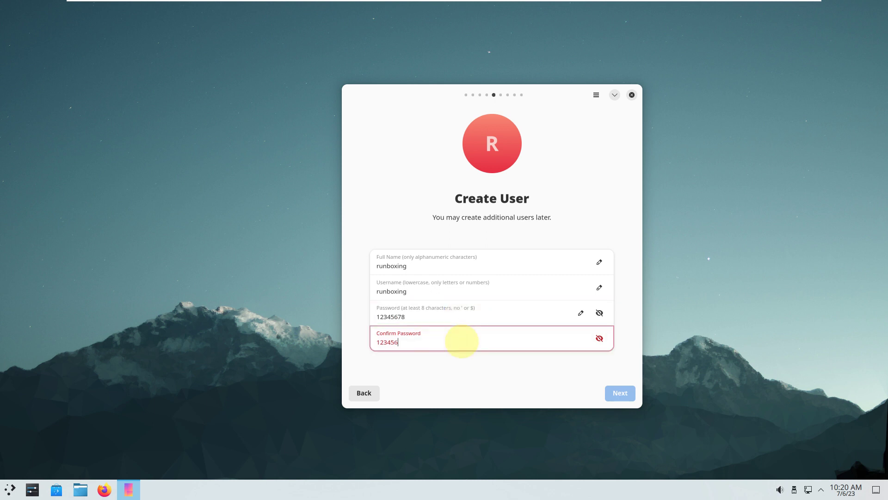
text(78)
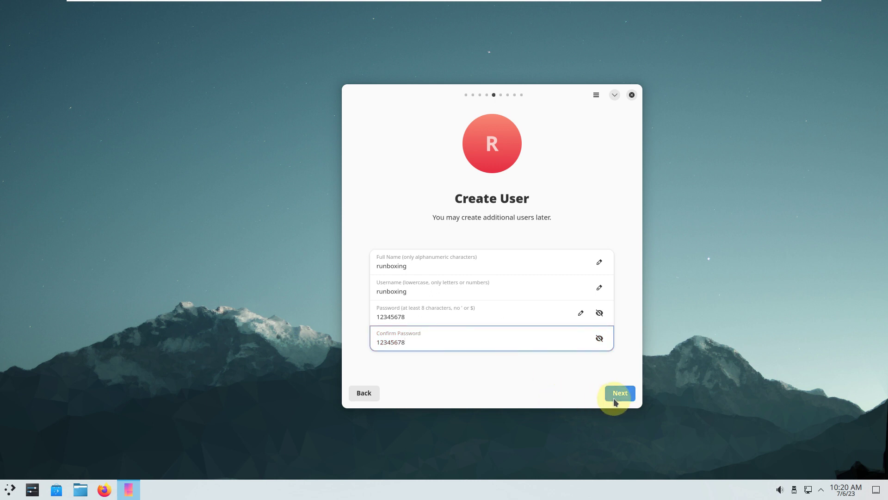
click(615, 396)
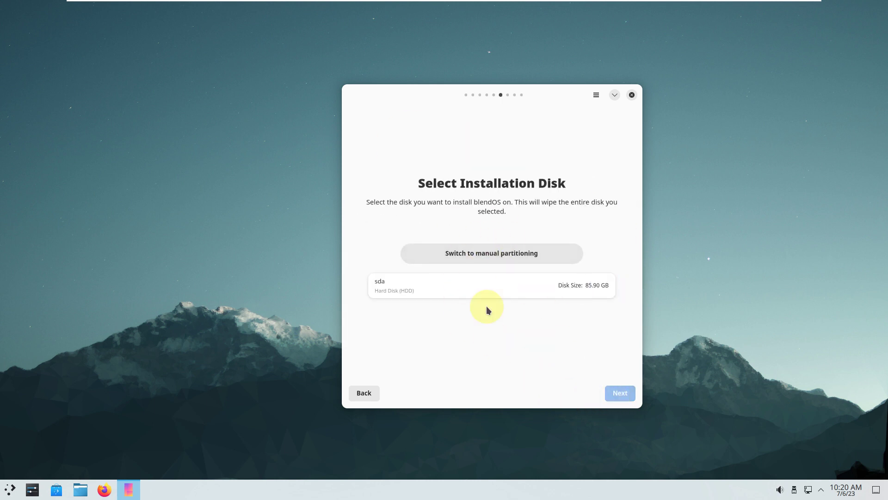
Step: Choose disk sda (85.90 GB), review the Summary, and start installing blendOS
click(514, 280)
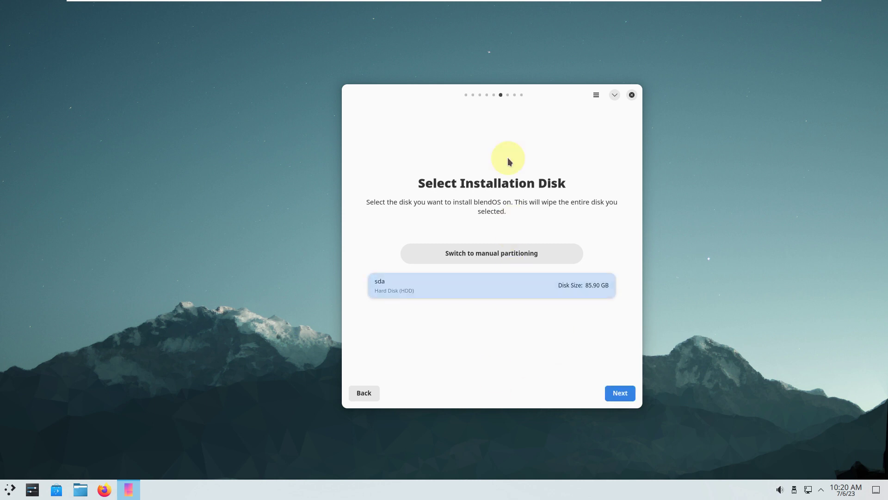
click(620, 393)
scroll(452, 252, down, 1)
scroll(452, 256, up, 1)
scroll(452, 260, down, 3)
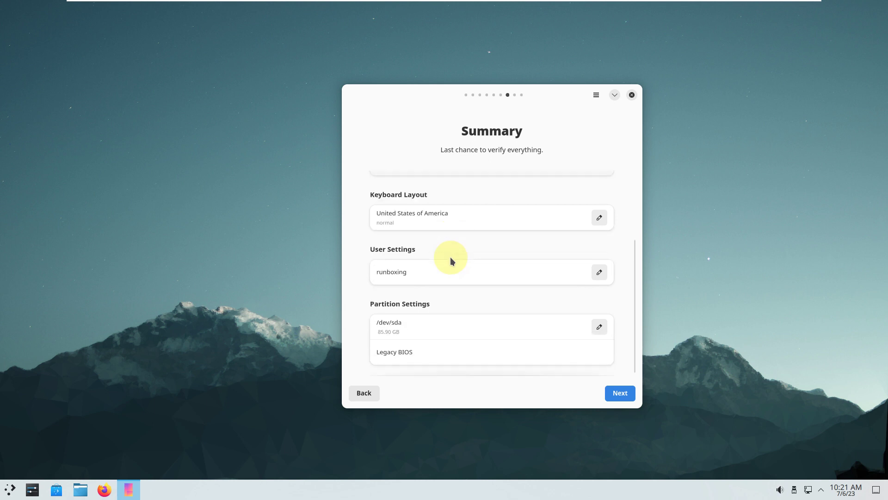
scroll(452, 261, up, 1)
scroll(451, 257, down, 1)
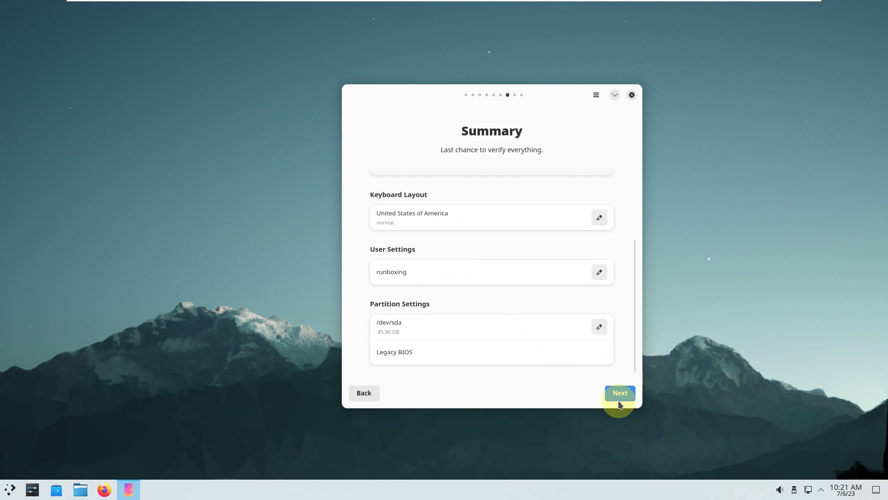
click(620, 393)
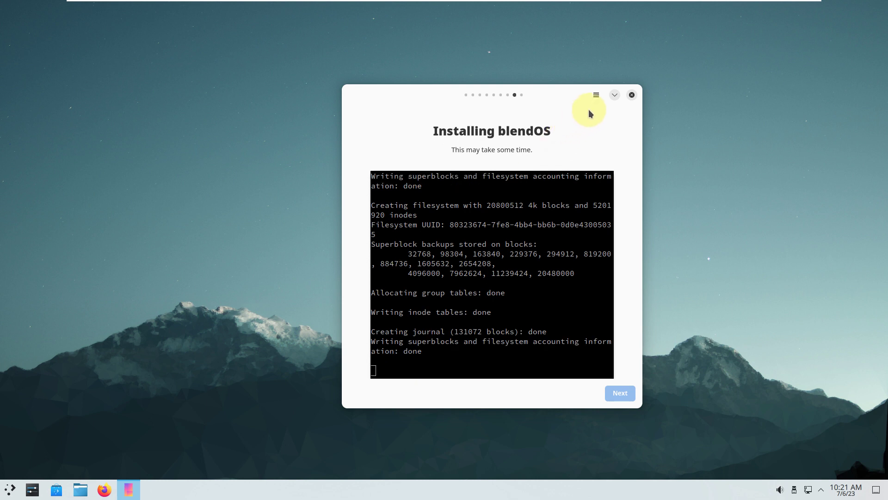
click(631, 95)
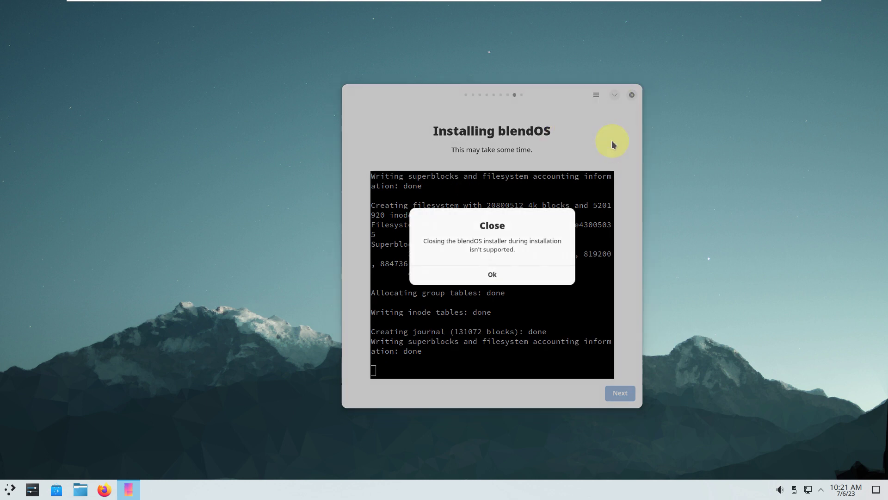
click(509, 276)
click(596, 95)
click(599, 118)
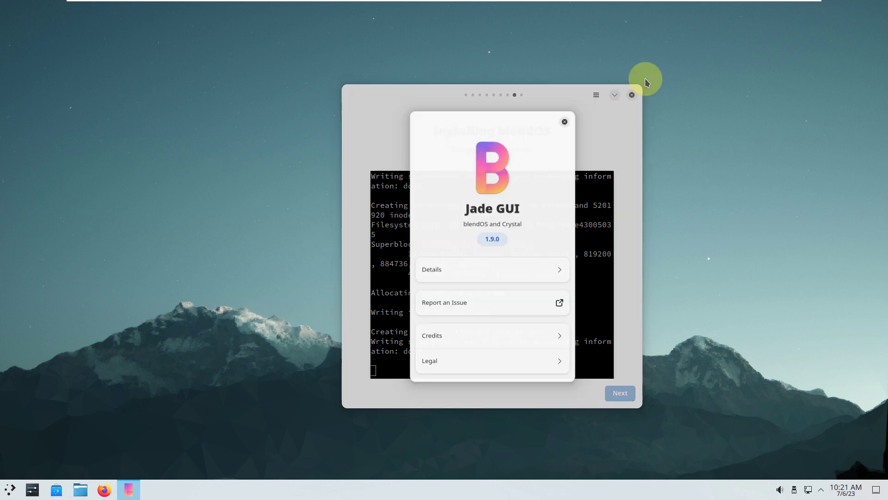
click(564, 122)
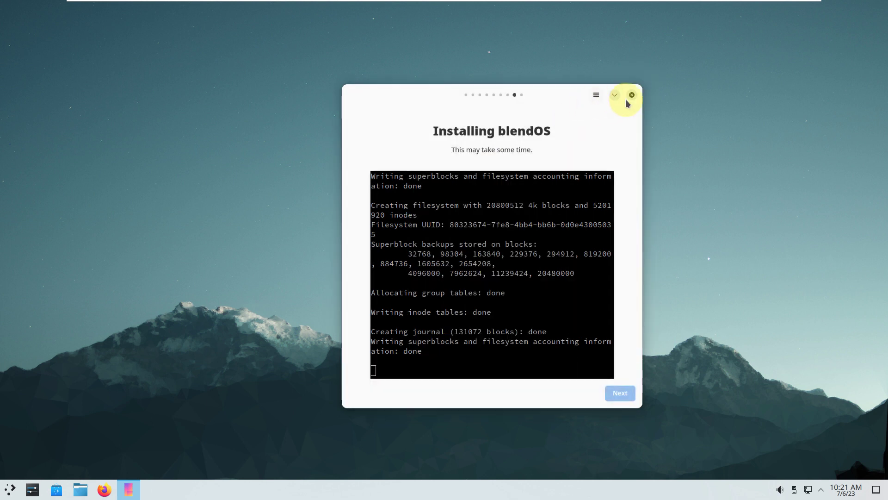
click(632, 95)
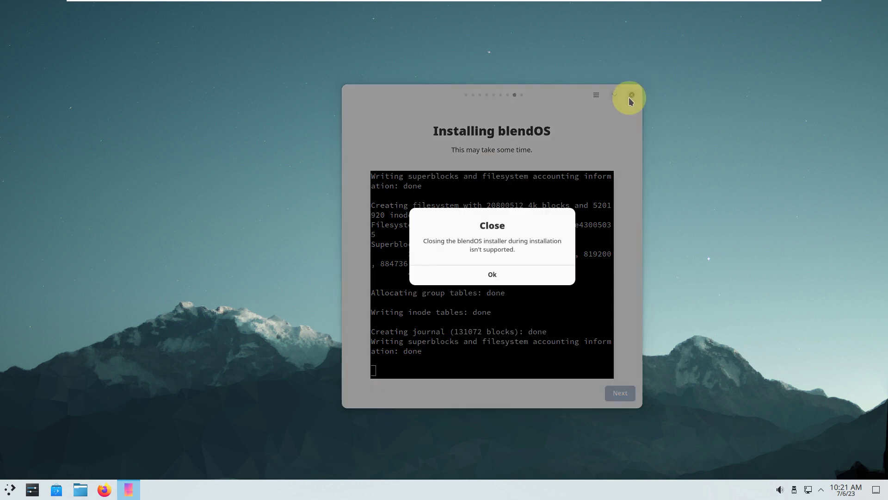
click(517, 275)
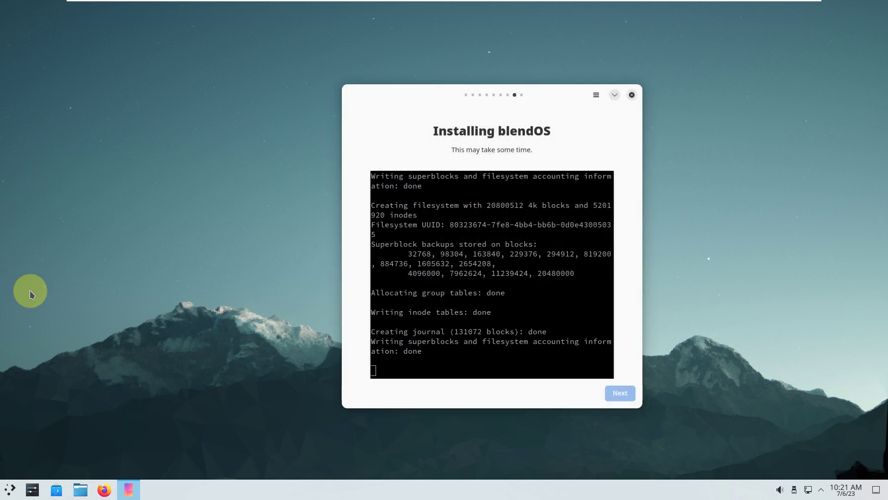
right_click(129, 486)
click(134, 472)
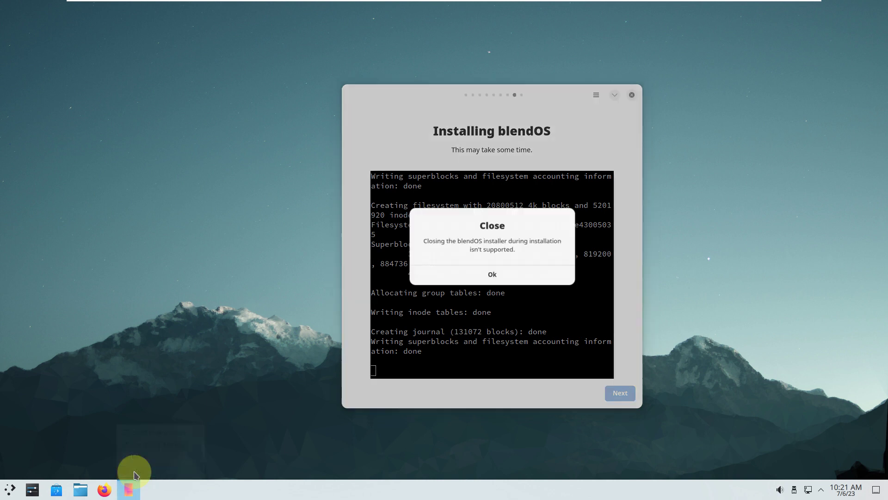
click(446, 277)
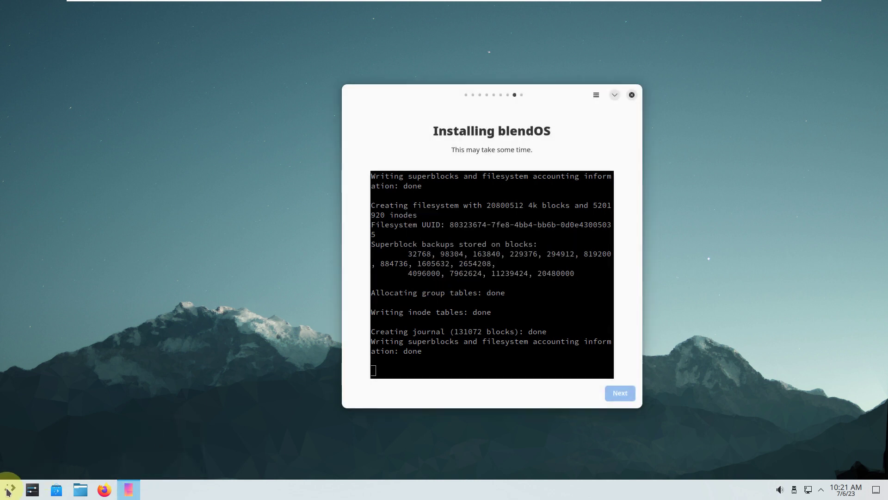
Step: Launch System Monitor from the launcher's System category
click(8, 489)
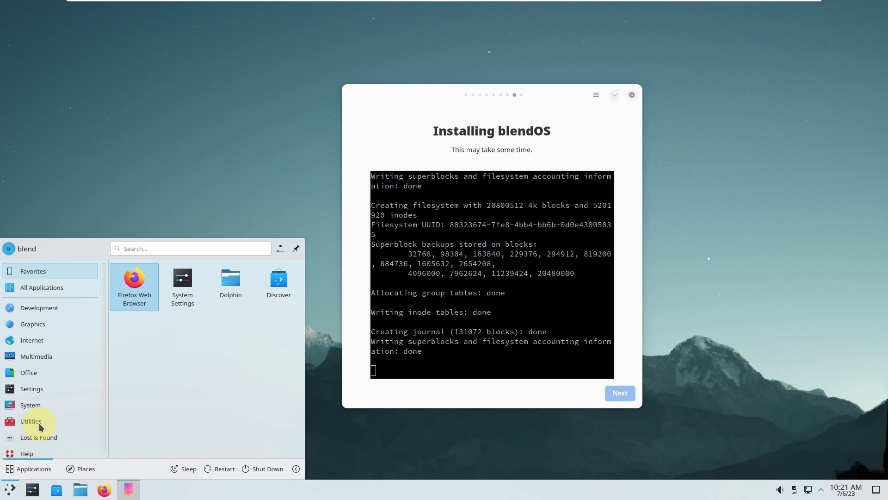
mouse_move(58, 408)
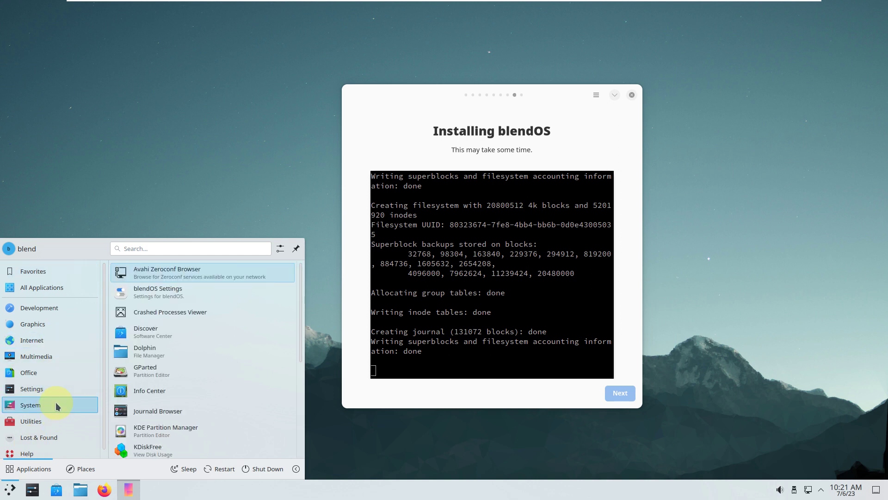
scroll(163, 364, down, 5)
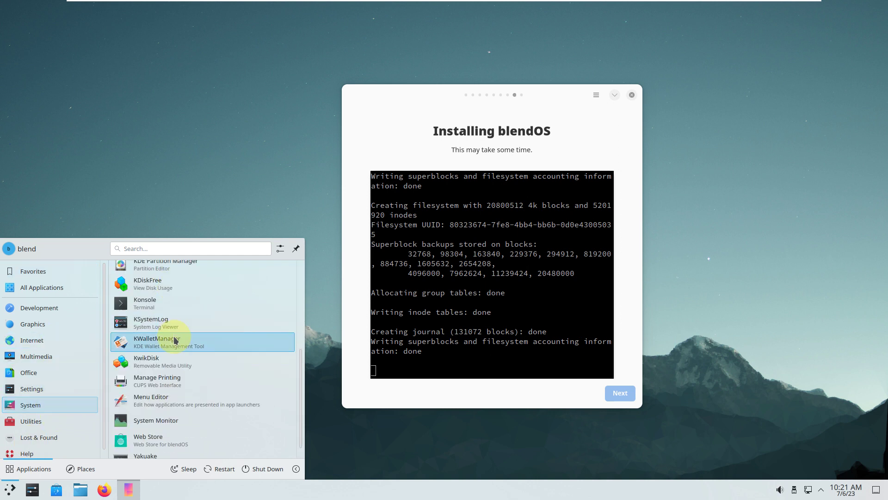
click(156, 423)
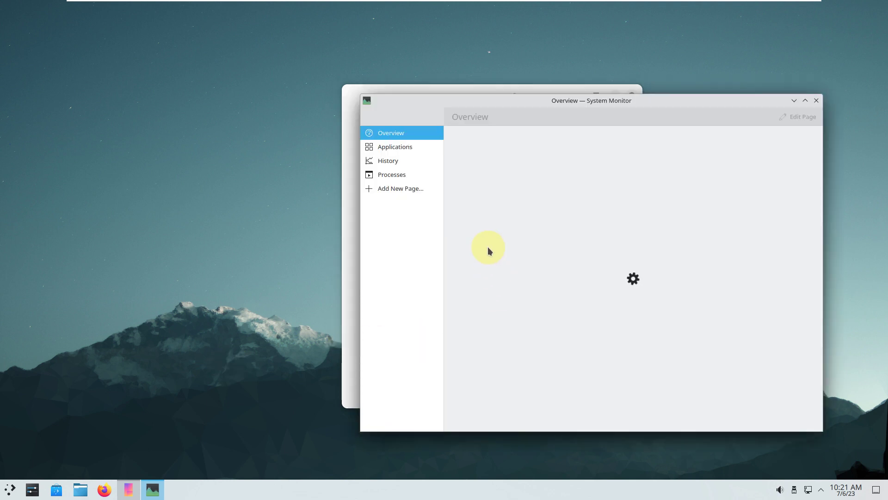
Step: Separate the windows and force-quit Install blendOS from System Monitor's Applications page
drag(436, 93, 186, 88)
drag(478, 101, 534, 85)
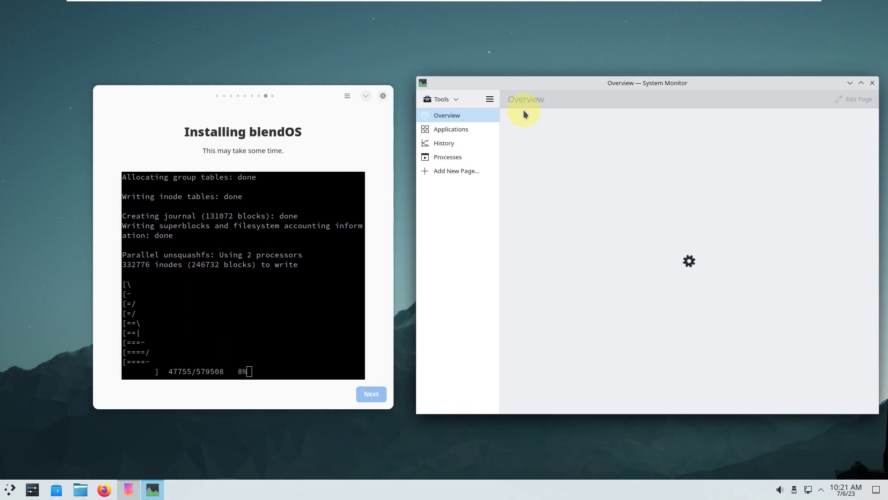
click(473, 130)
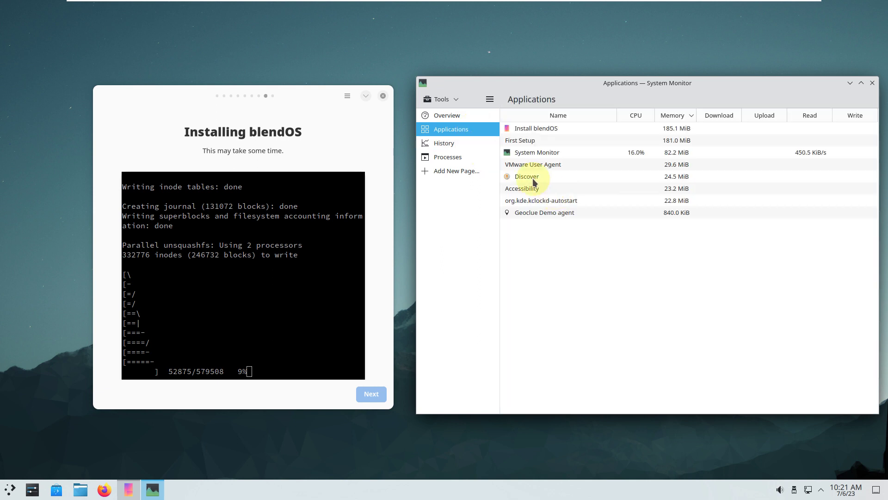
click(534, 128)
right_click(535, 127)
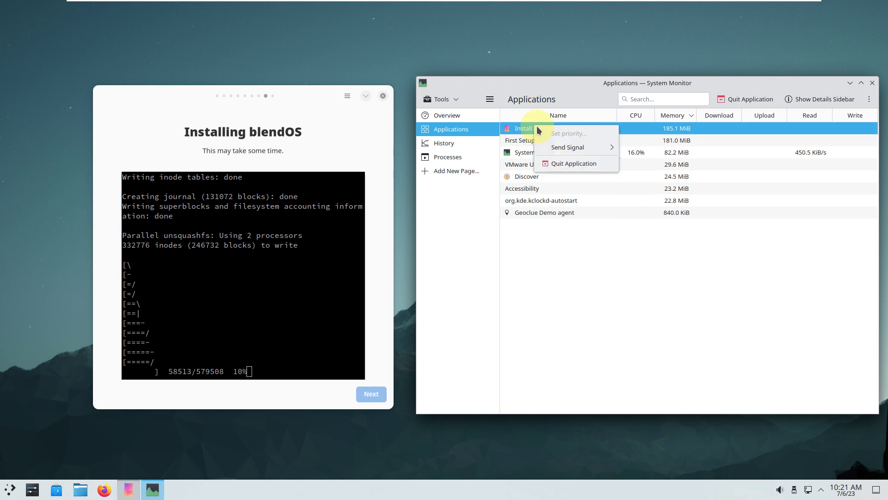
click(563, 164)
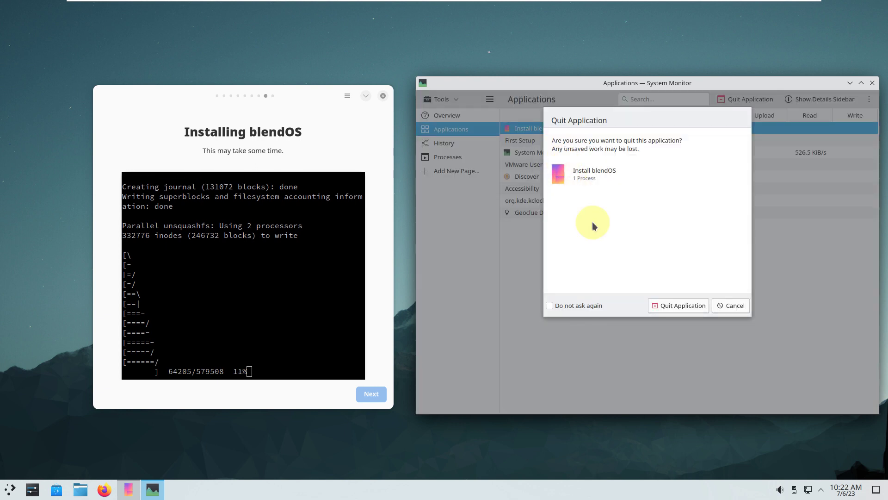
click(675, 304)
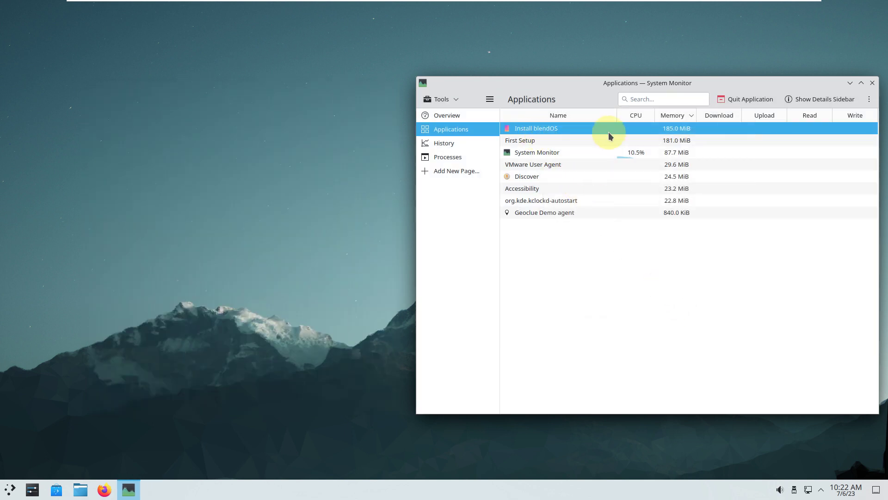
Step: Return to Overview, shrink and reposition System Monitor, then maximize it
click(474, 121)
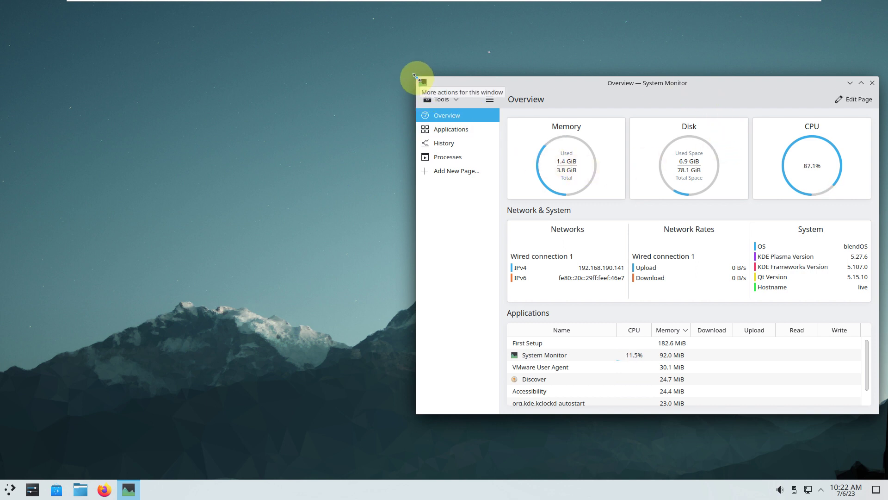
drag(477, 120, 620, 191)
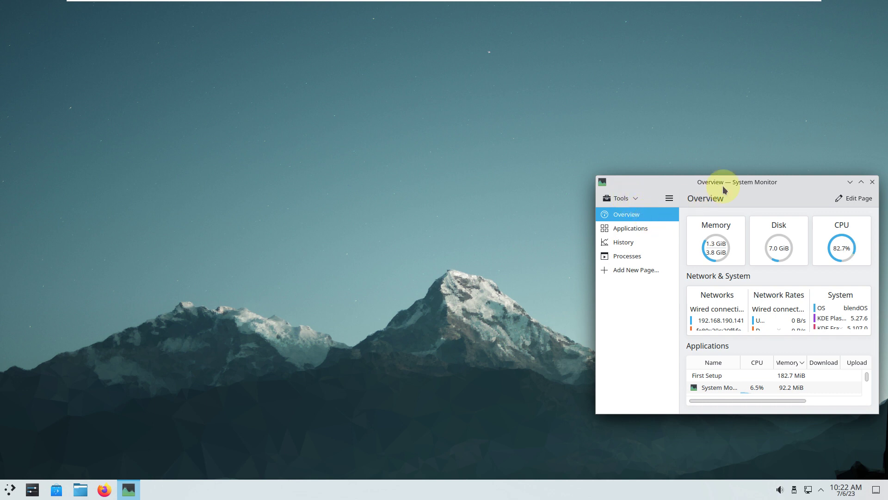
drag(724, 187, 733, 32)
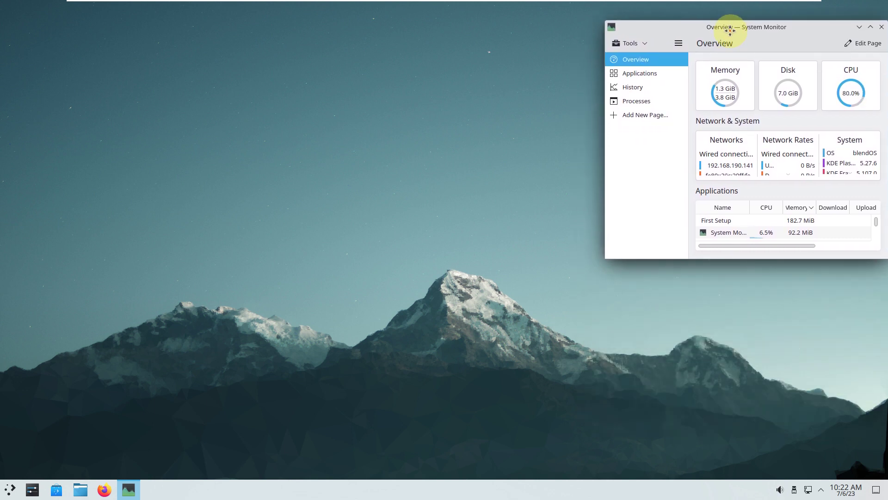
click(128, 420)
click(12, 487)
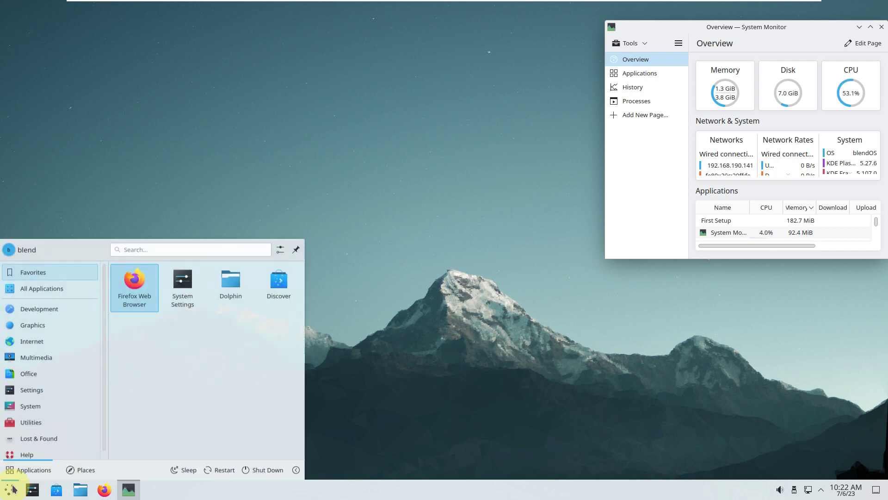
click(871, 27)
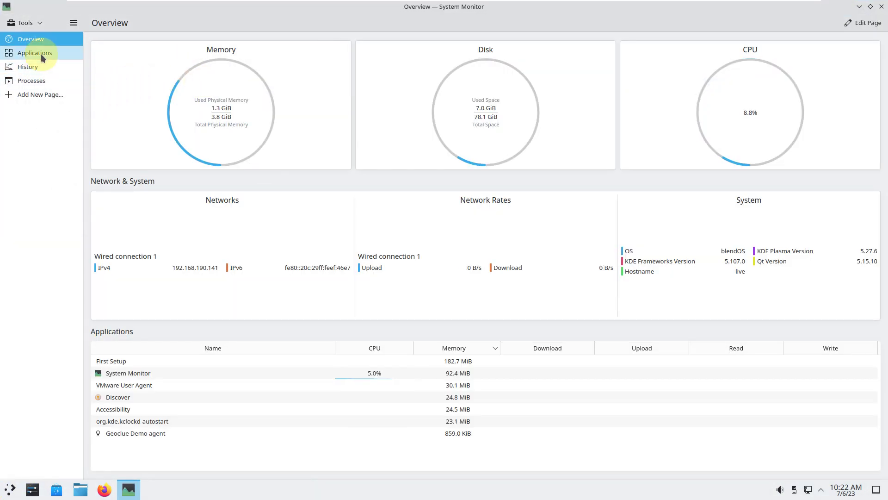
Step: Browse the Applications, History and tree-view Processes pages, then close System Monitor
click(41, 54)
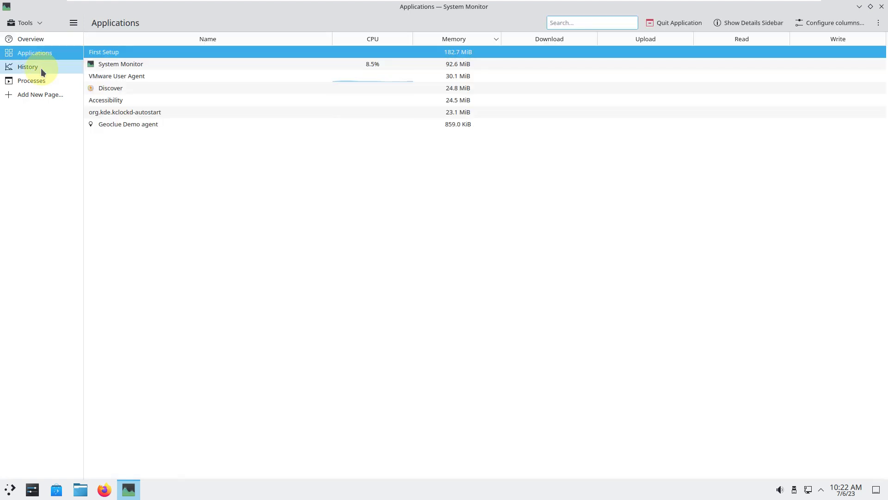
click(41, 68)
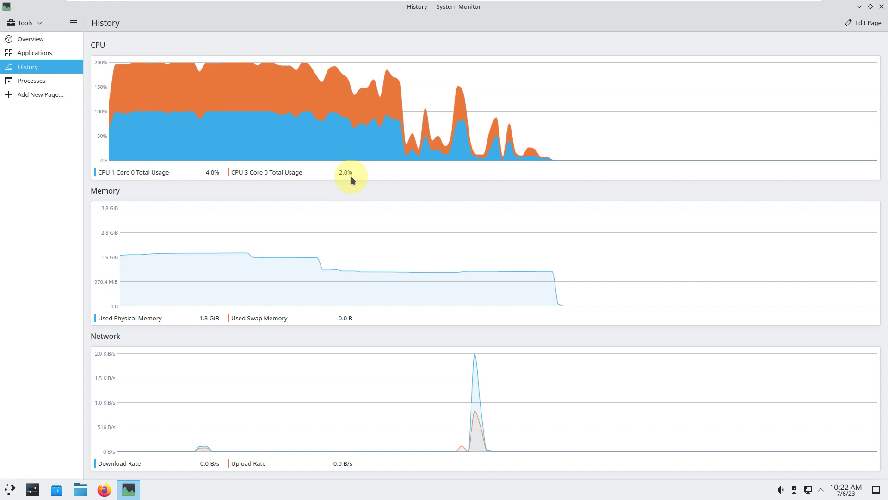
click(56, 82)
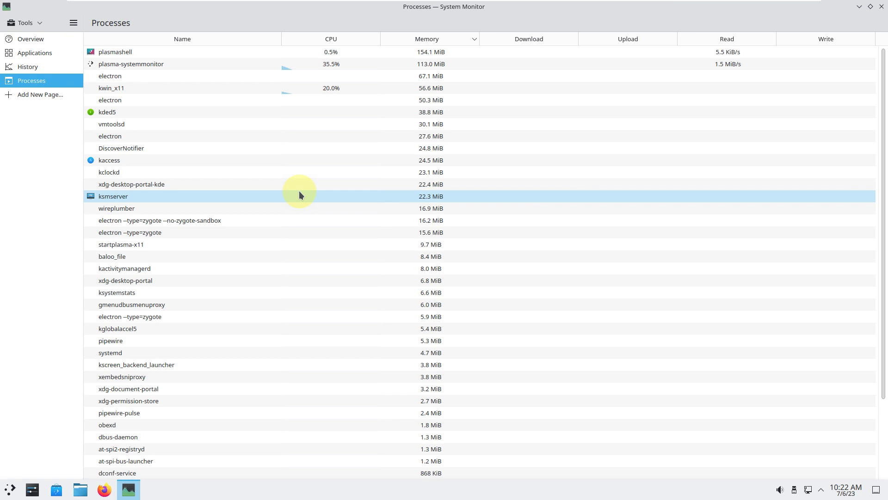
click(684, 23)
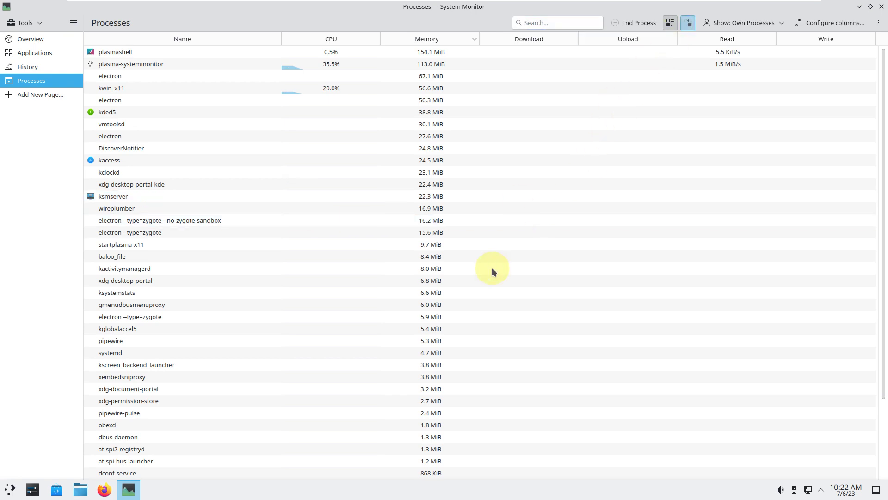
scroll(493, 280, down, 4)
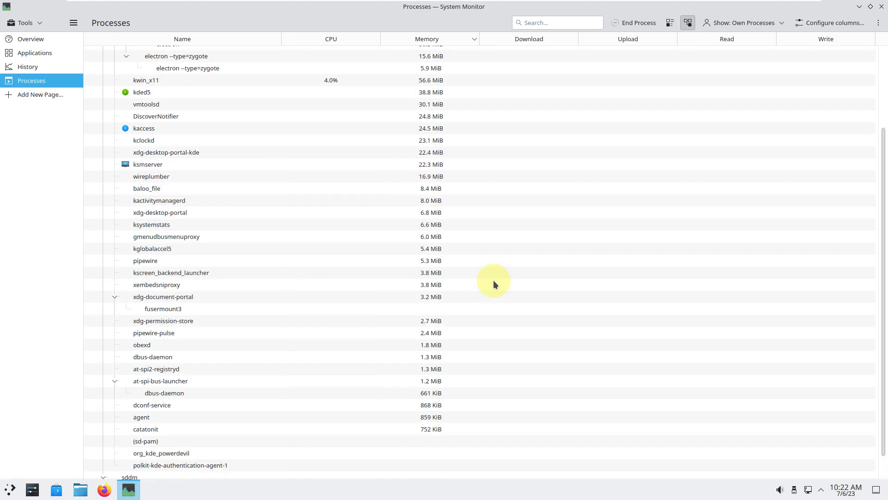
scroll(493, 283, down, 1)
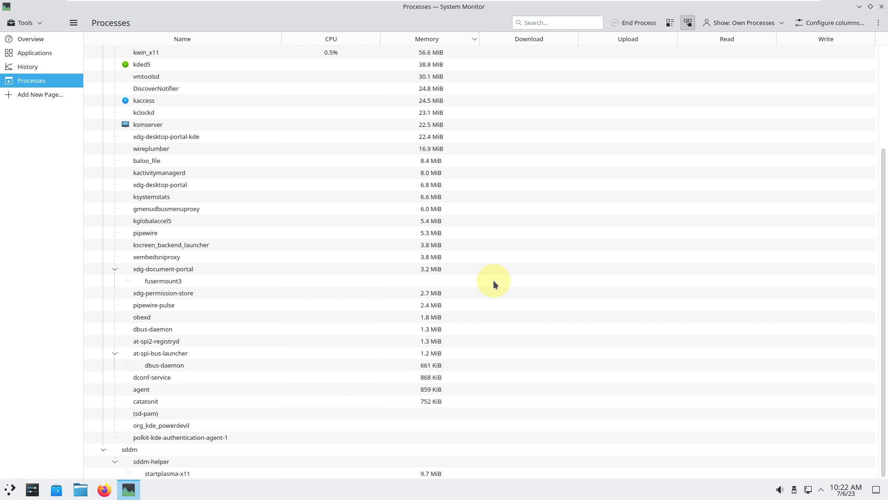
click(881, 7)
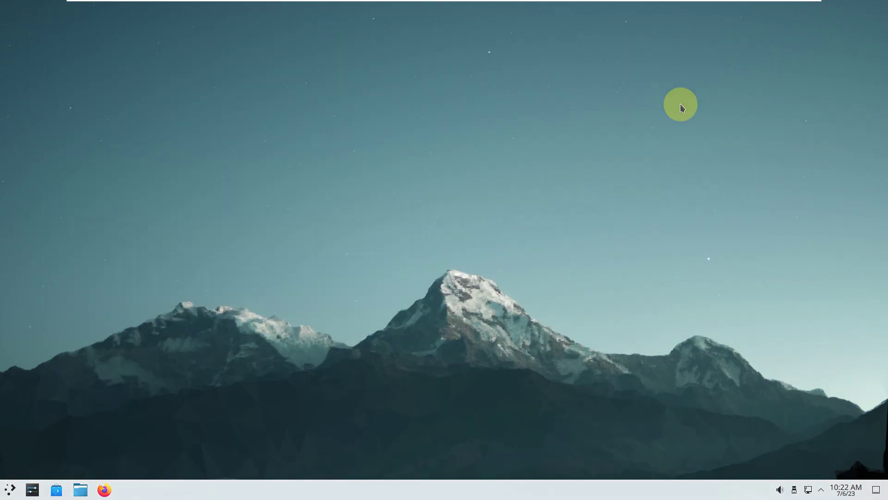
Step: Relaunch System Monitor via All Applications > System in the launcher
click(10, 489)
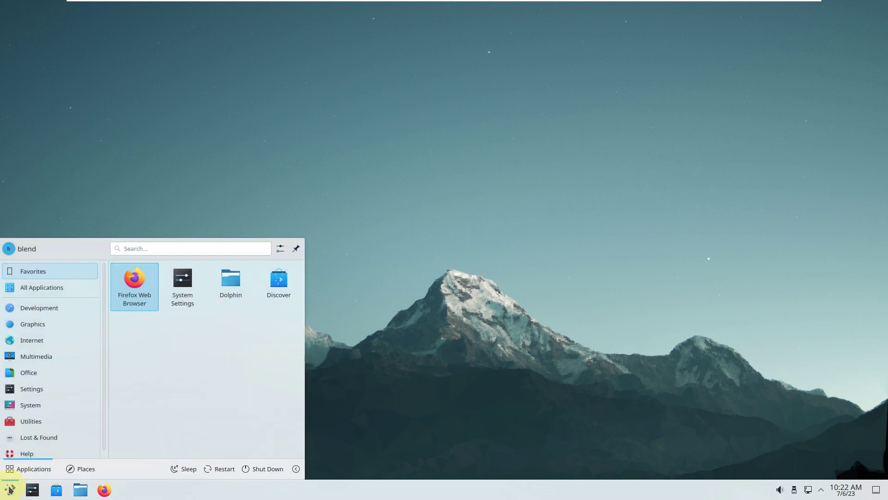
click(73, 292)
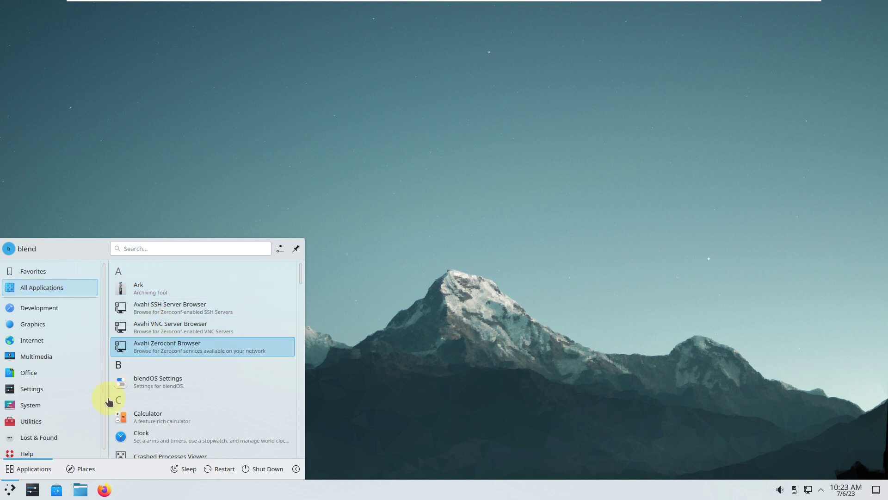
click(55, 405)
scroll(154, 409, down, 3)
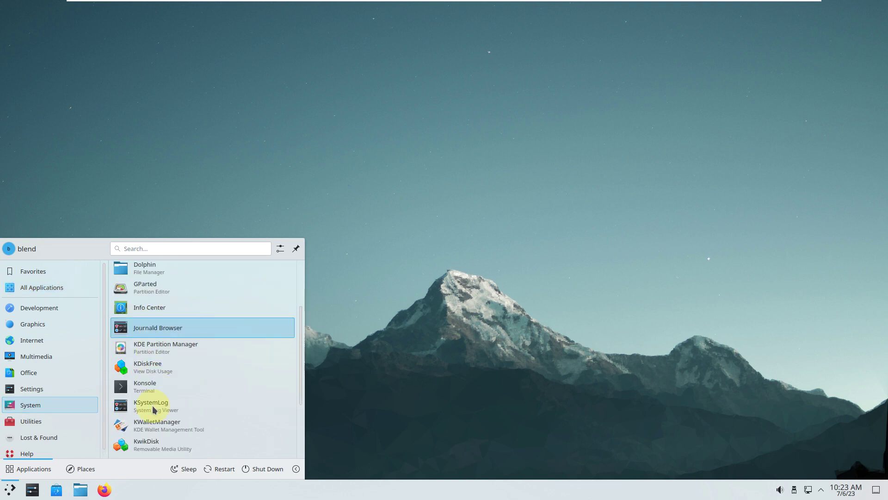
scroll(154, 409, down, 3)
click(175, 451)
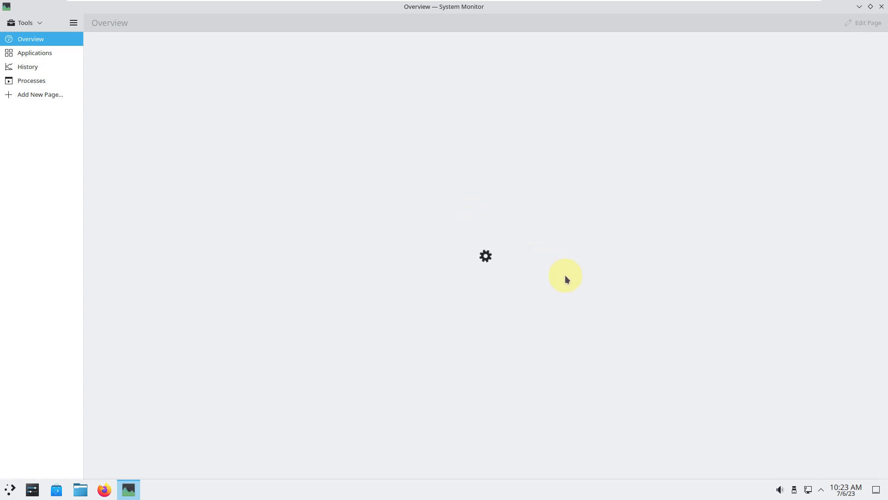
Step: Unmaximize System Monitor, shrink it, and park it as a narrow window top-right
click(869, 7)
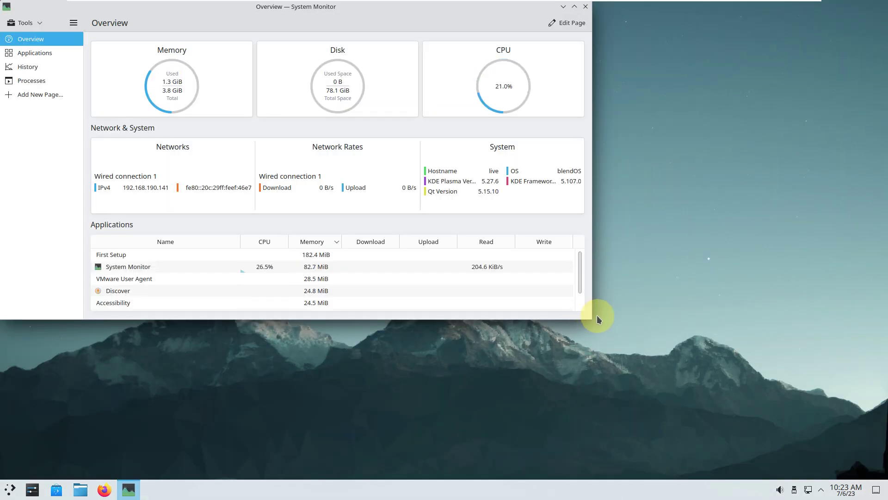
drag(580, 318, 342, 227)
drag(224, 11, 769, 11)
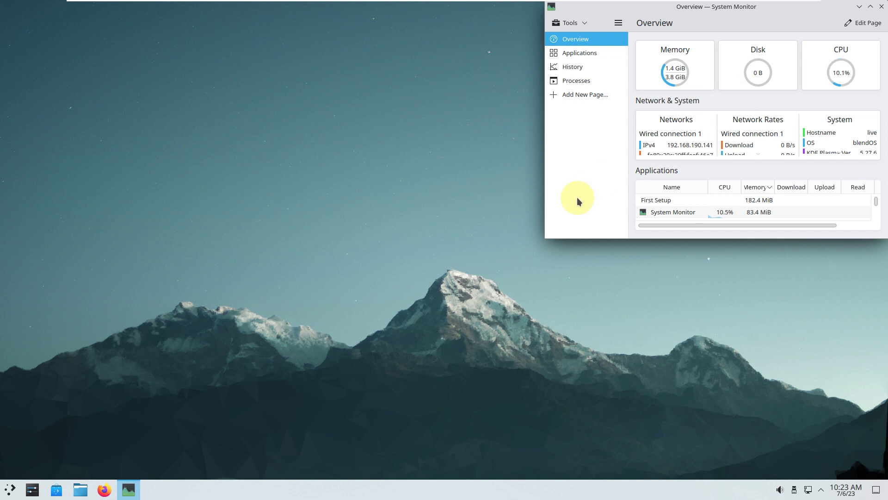
drag(542, 190, 604, 190)
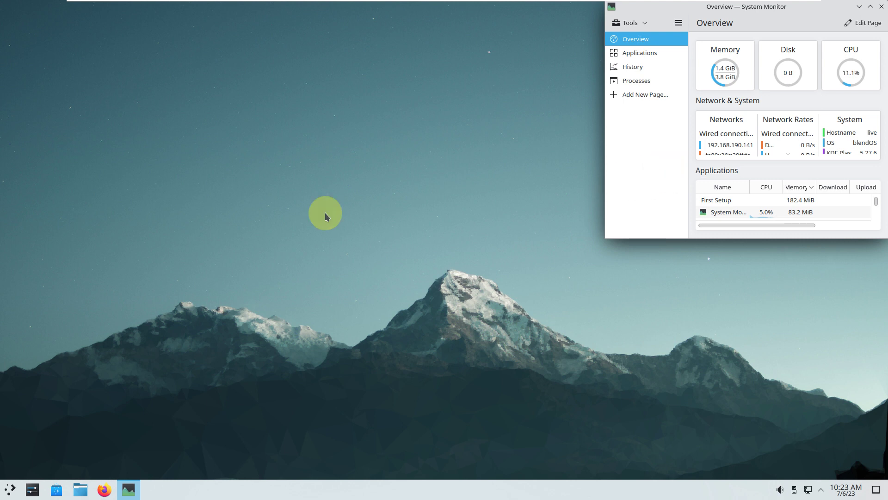
click(11, 489)
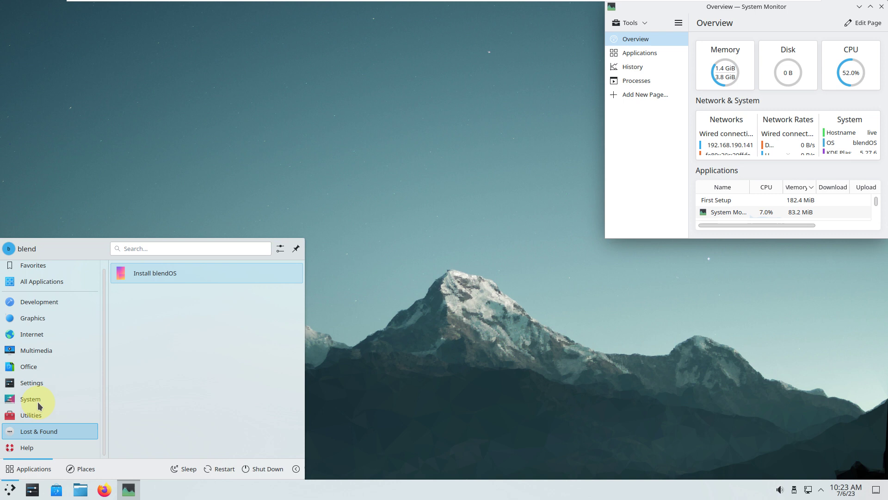
mouse_move(39, 405)
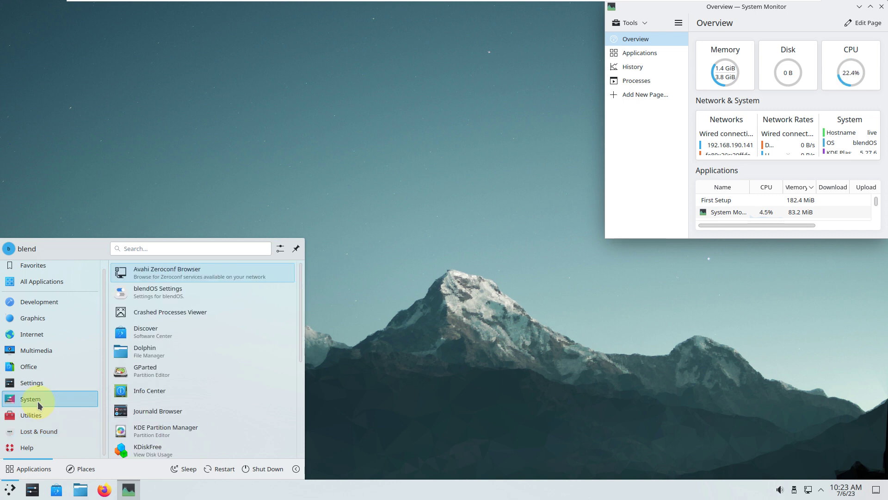
scroll(148, 398, down, 1)
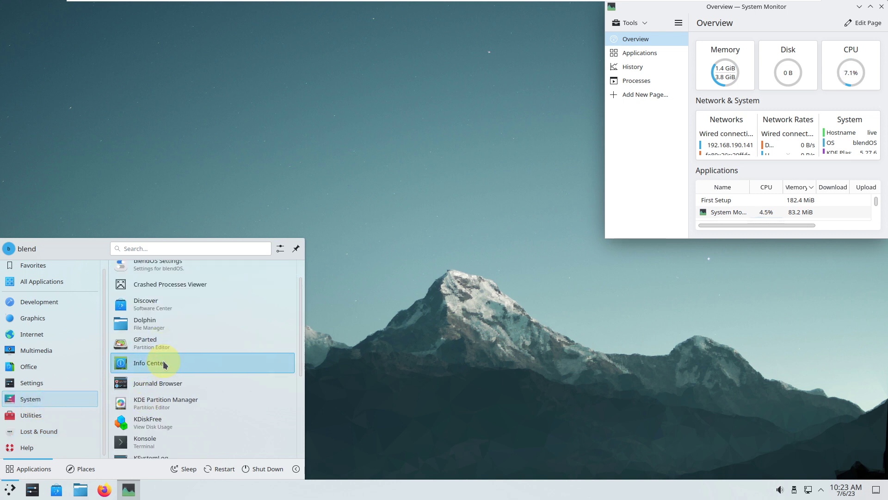
click(164, 364)
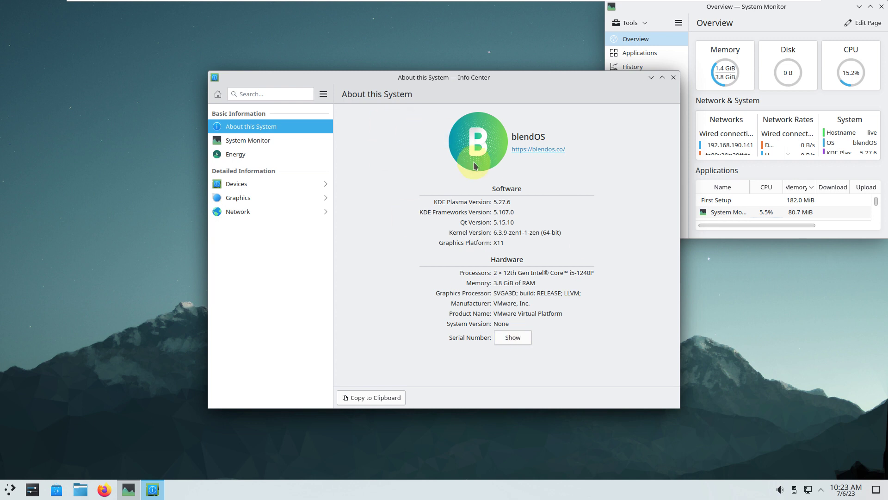
click(672, 79)
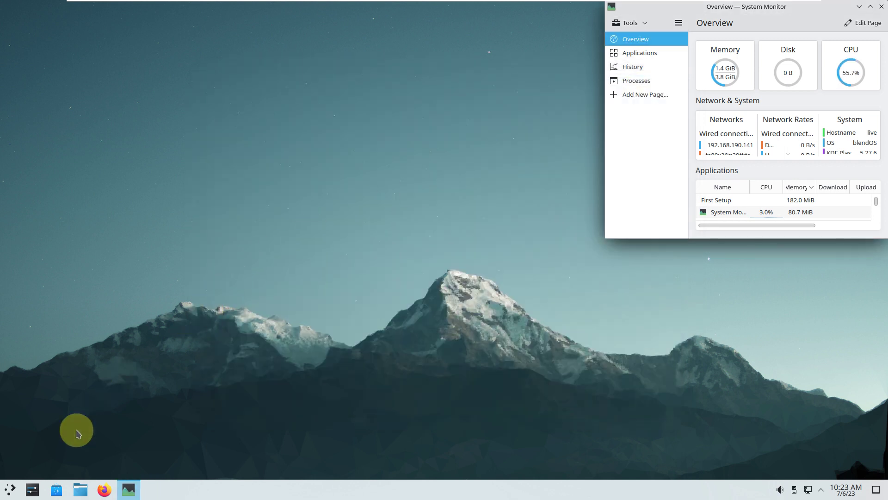
Step: Launch Konsole from the launcher's System category
click(11, 490)
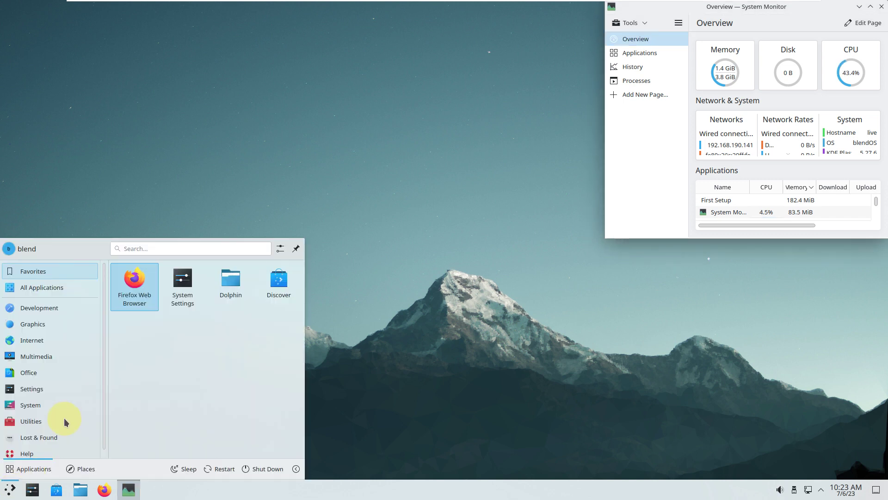
mouse_move(60, 404)
scroll(119, 398, down, 2)
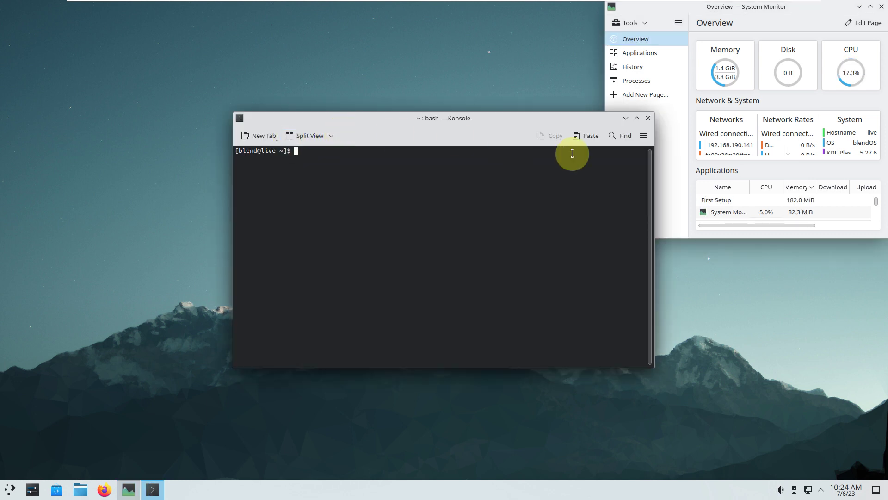
Step: View Konsole's About information (version 23.04.2) via Help, then close it
click(644, 137)
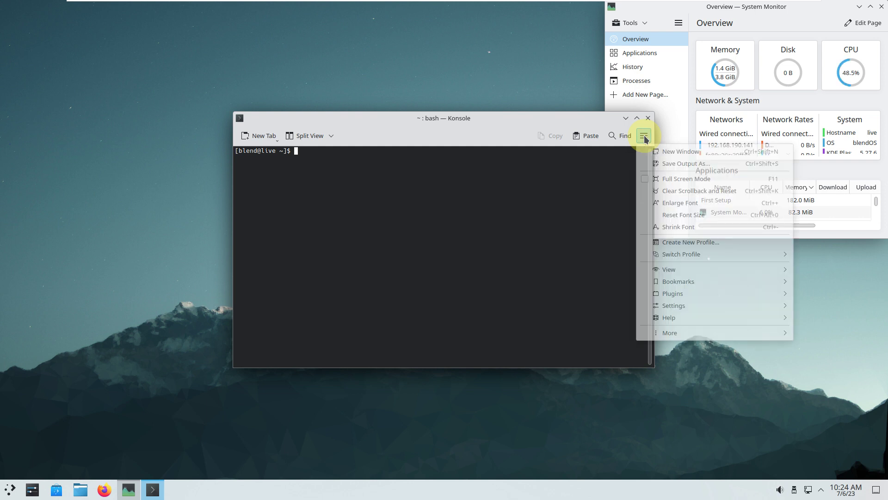
mouse_move(654, 317)
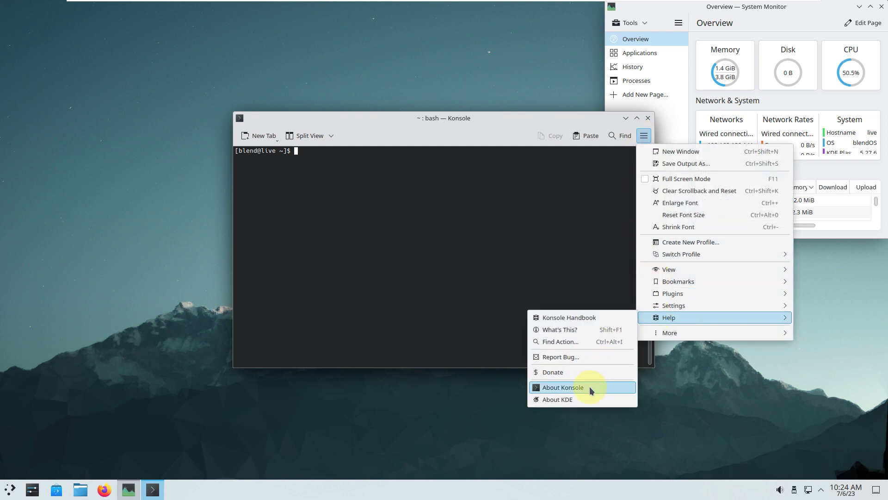
click(590, 388)
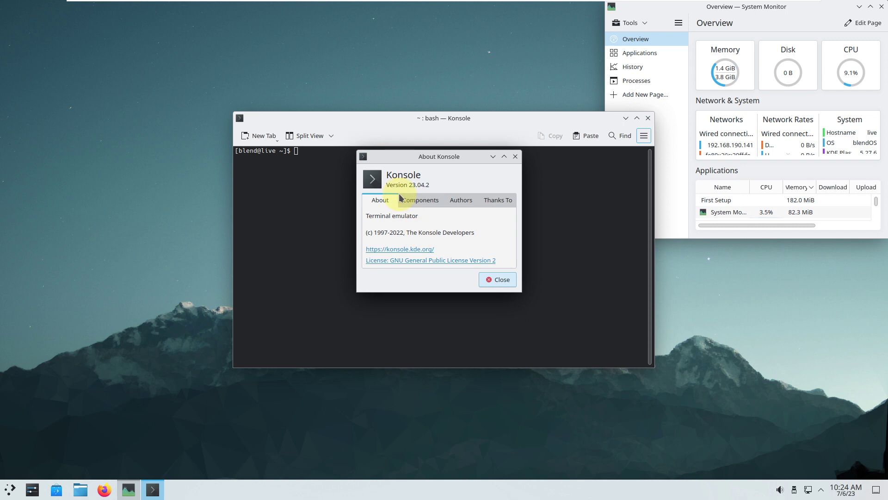
click(500, 280)
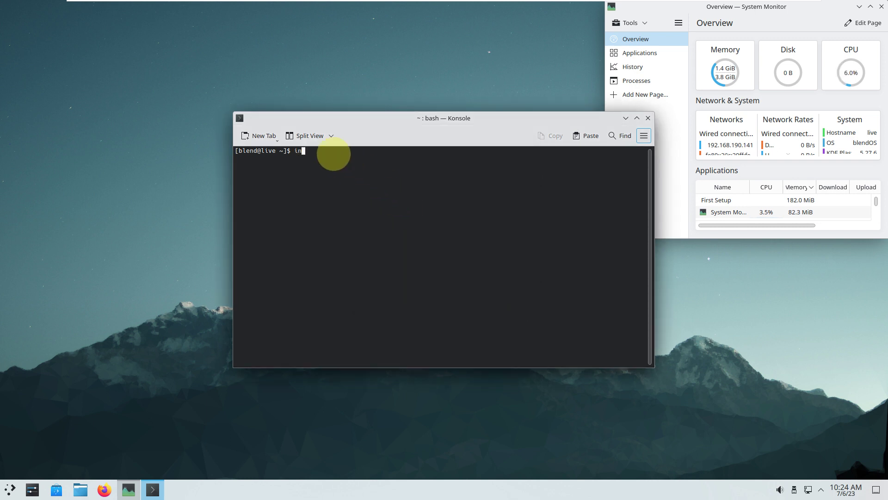
Step: Run inxi, cat /etc/issue and neofetch to query system and release info
key(Return)
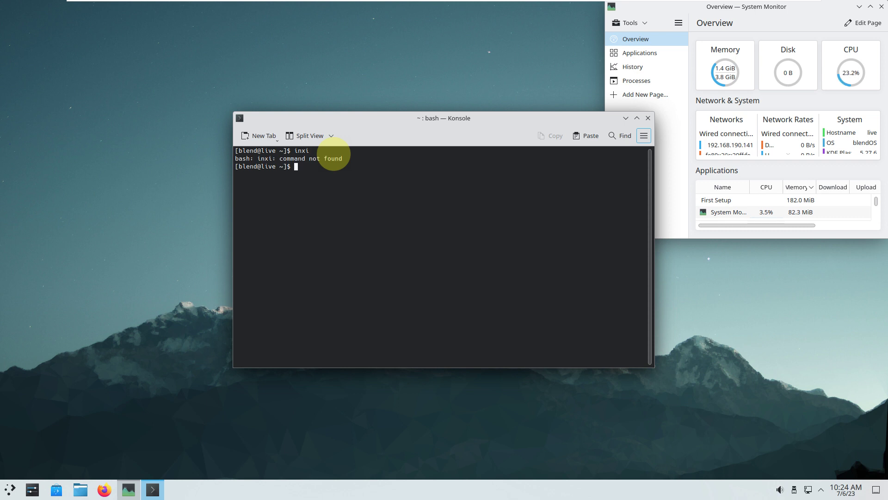
text(cat /etc/issue)
key(Return)
text(neofetch)
key(Return)
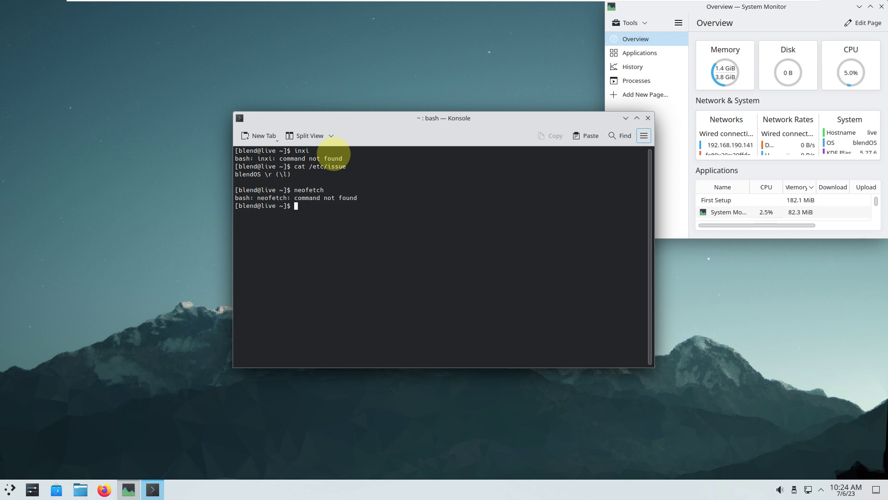
Step: Run uname -a and uname -r, showing kernel 6.3.9-zen1-1-zen
text(uname -a)
key(Return)
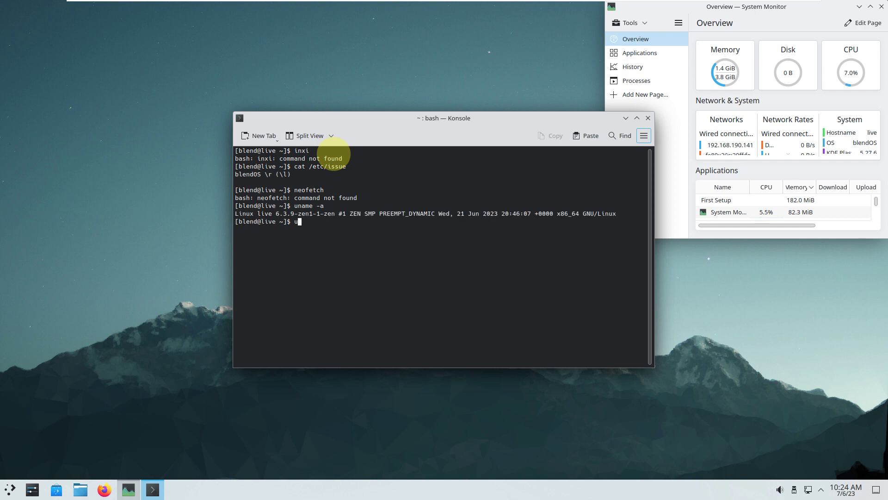
text(uname -r)
key(Return)
Step: Try htop, then exit the shell to close Konsole
text(op)
key(Return)
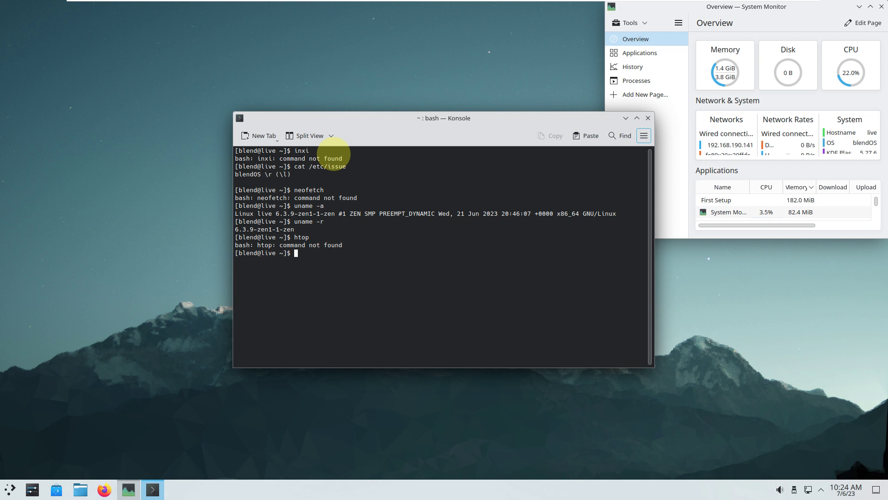
text(exit)
key(Return)
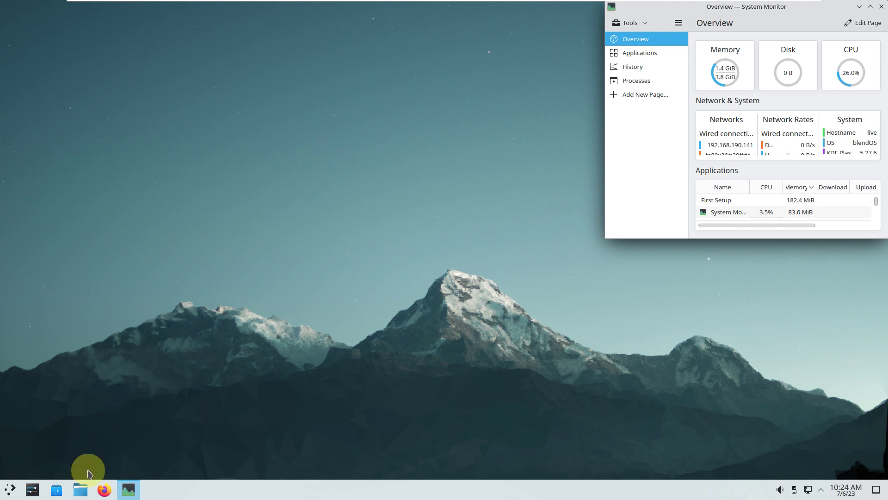
Step: Launch Firefox from the taskbar and stretch the System Monitor window taller
click(104, 490)
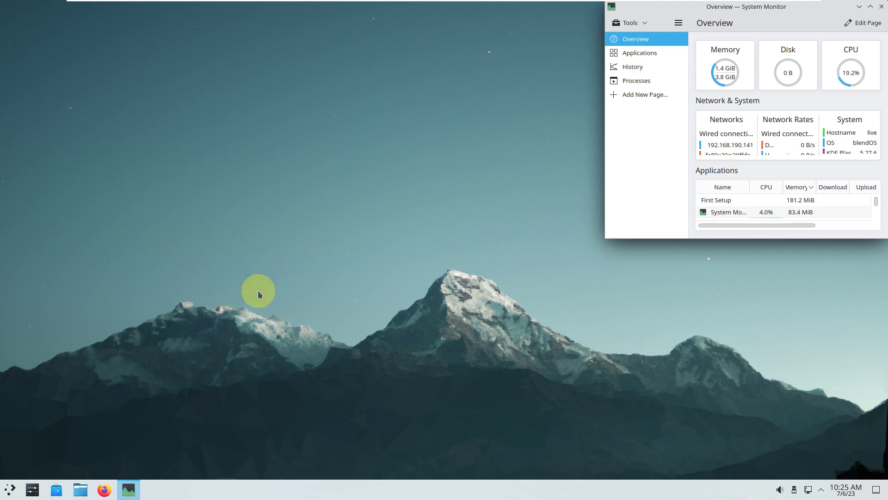
drag(758, 242, 763, 329)
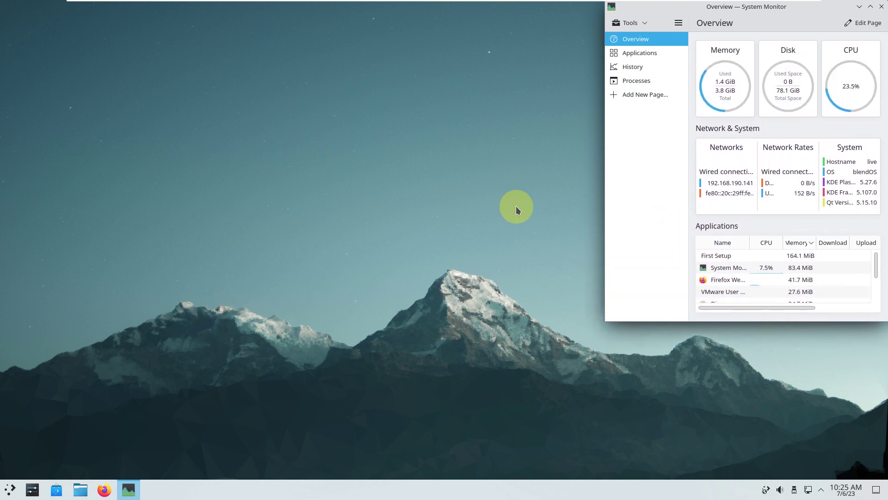
Step: Launch Web Store for blendOS from the W section of All Applications
click(351, 193)
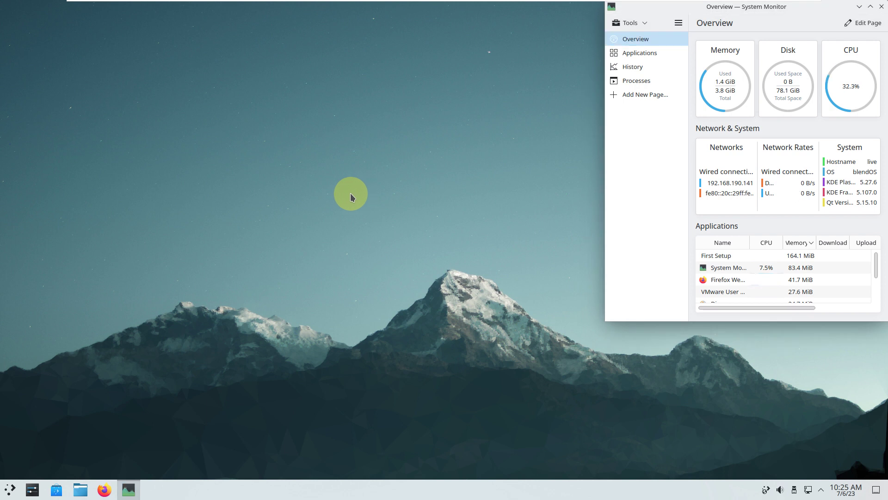
click(10, 488)
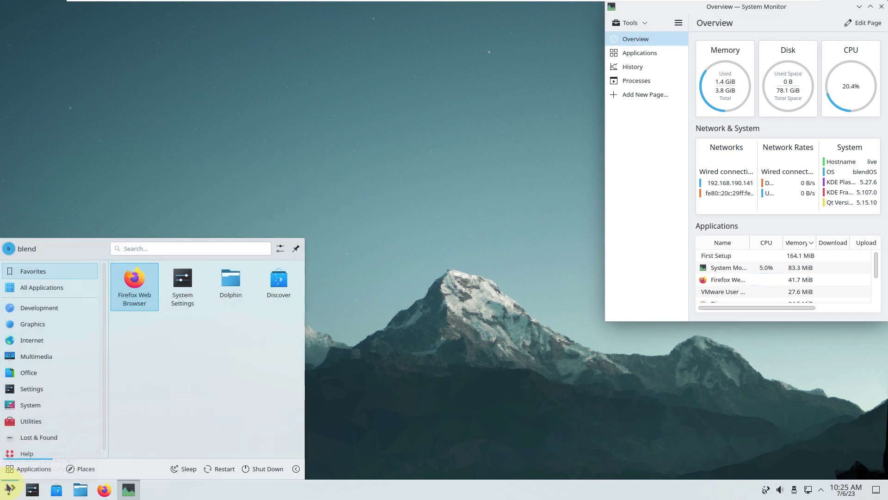
click(64, 293)
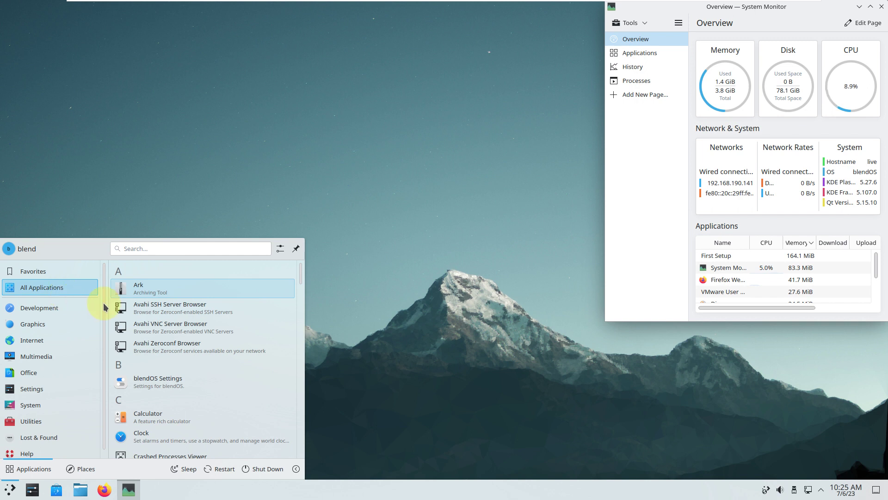
scroll(199, 308, down, 5)
scroll(201, 313, down, 10)
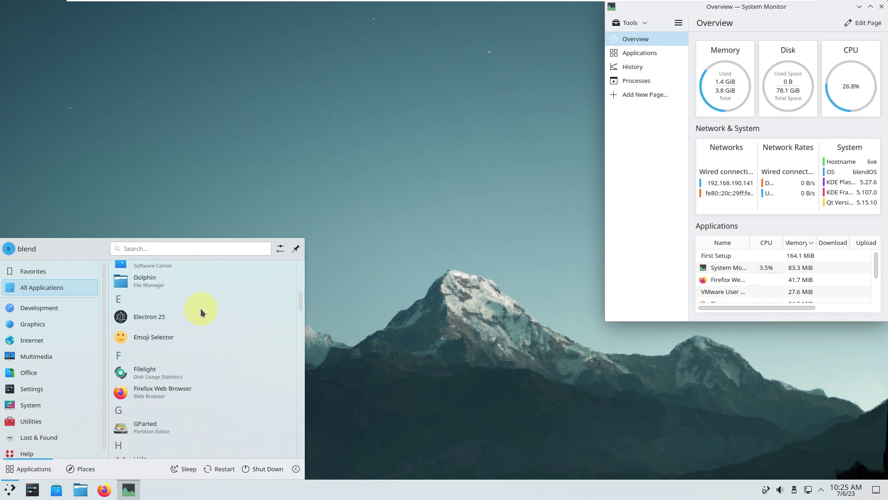
scroll(201, 312, down, 10)
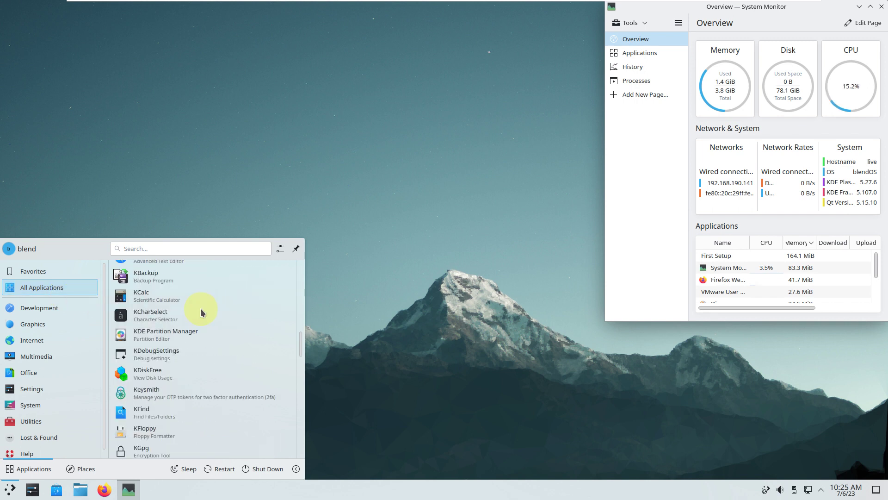
scroll(200, 313, down, 10)
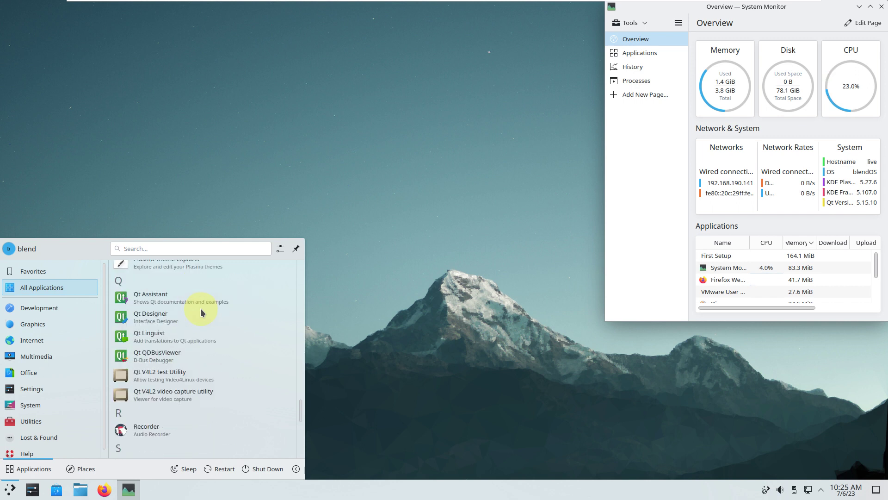
scroll(201, 312, down, 5)
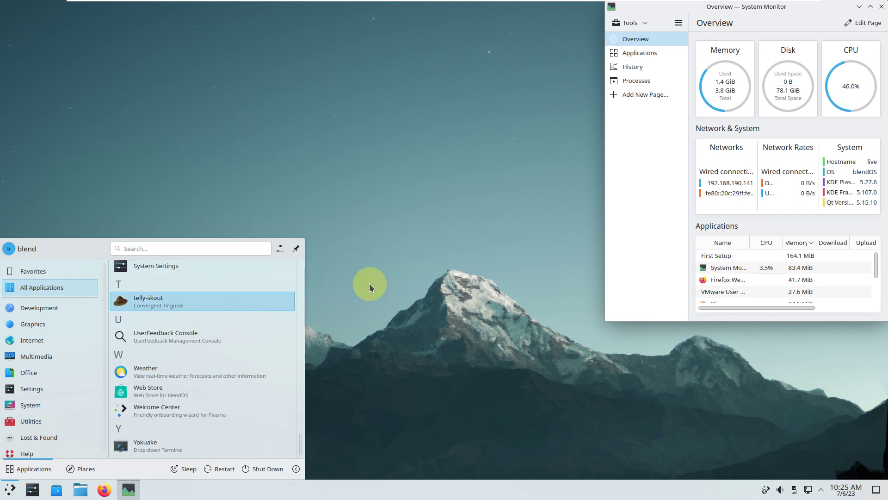
click(189, 398)
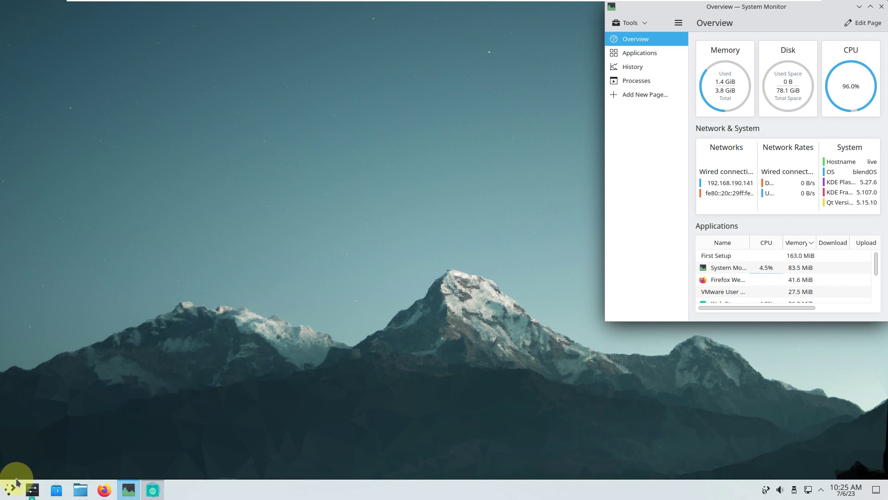
Step: Start Dolphin and shift the Store window left so System Monitor shows
click(80, 489)
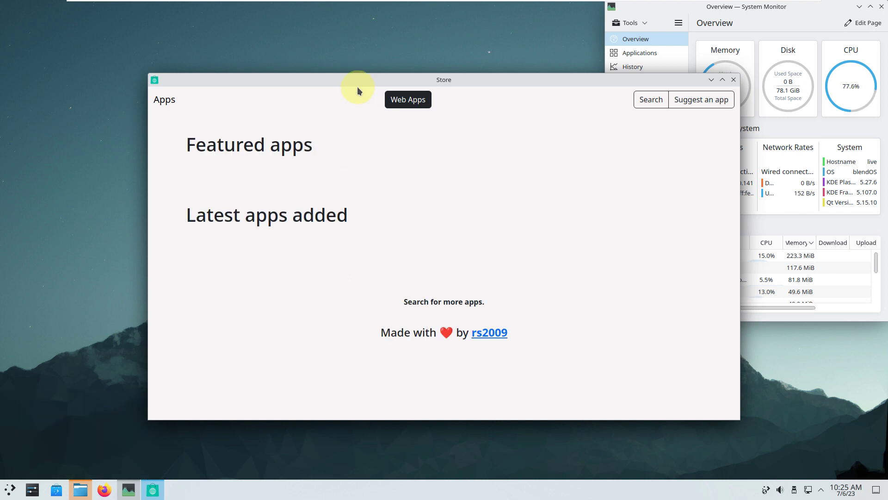
drag(229, 75, 103, 79)
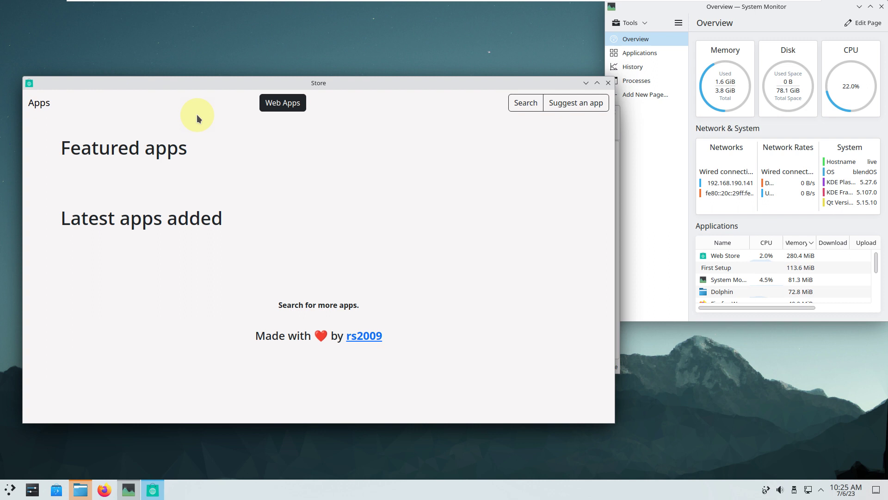
click(10, 491)
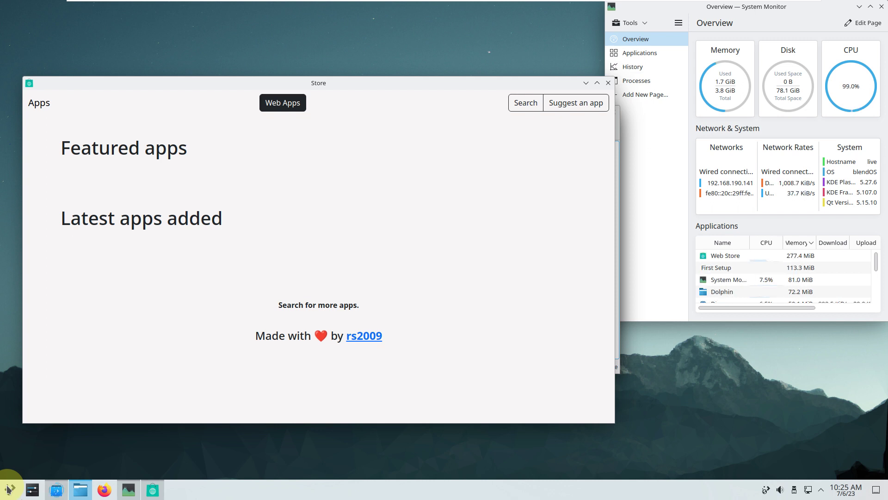
Step: Launch blendOS Settings from the application launcher
click(9, 488)
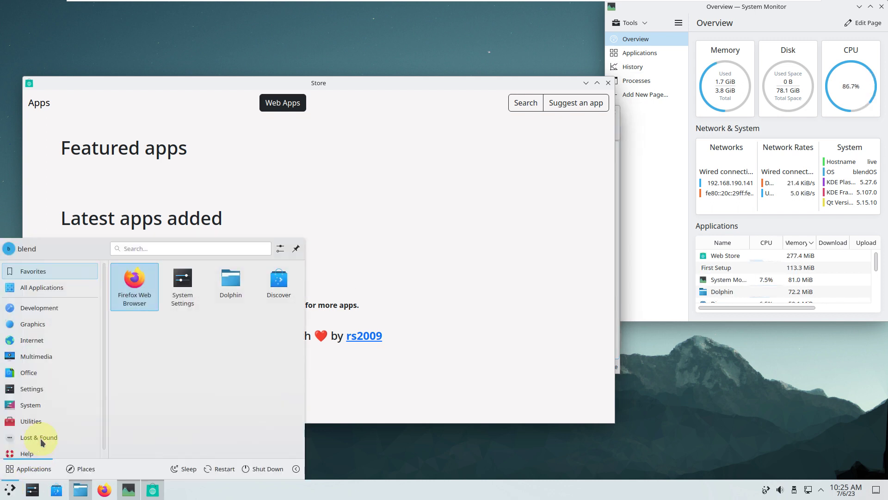
mouse_move(86, 292)
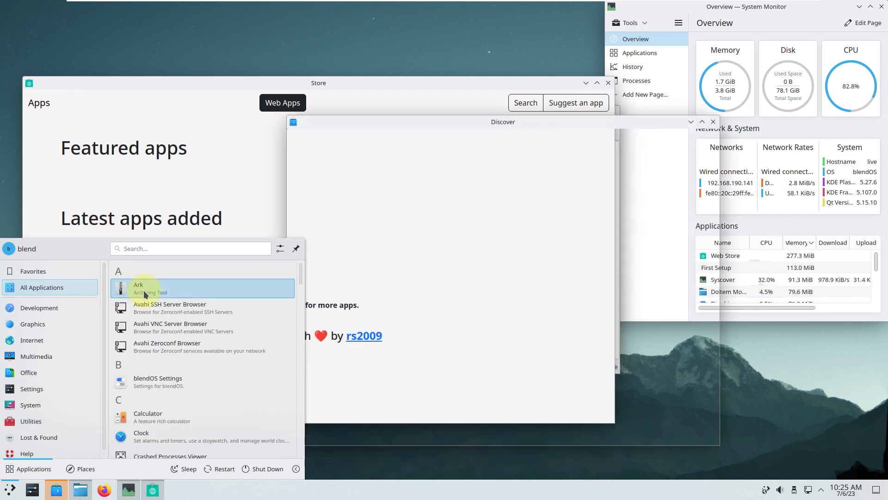
scroll(145, 293, down, 1)
click(141, 322)
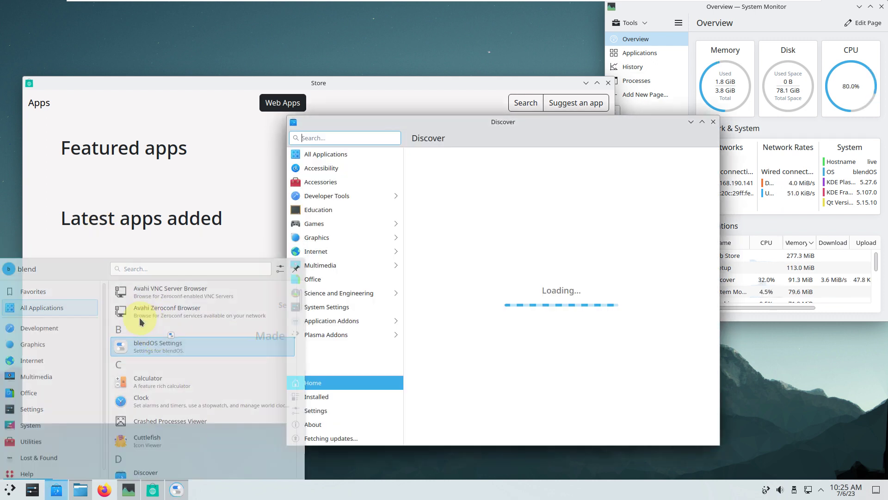
Step: Reopen the launcher and scroll through the All Applications list
click(11, 488)
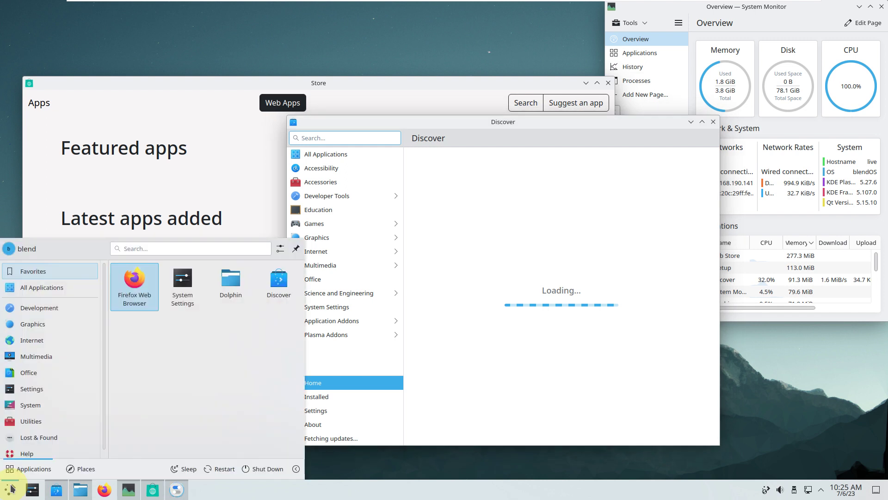
click(56, 288)
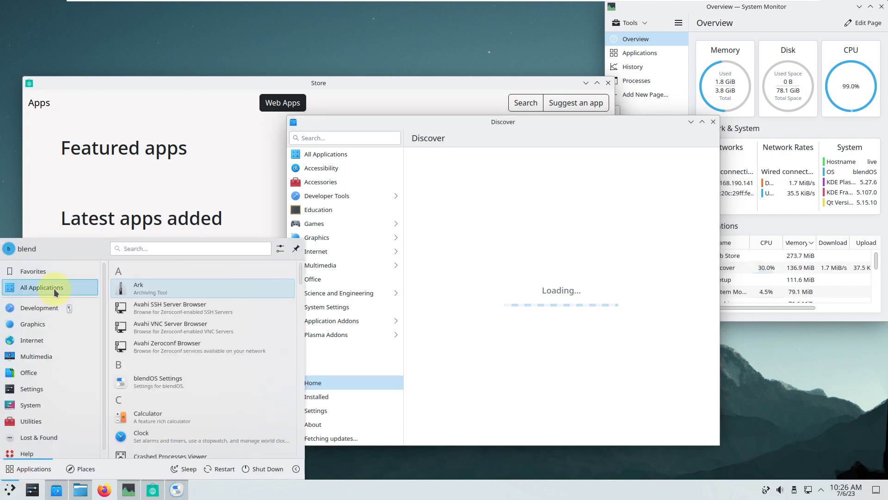
scroll(172, 296, down, 4)
scroll(174, 301, down, 4)
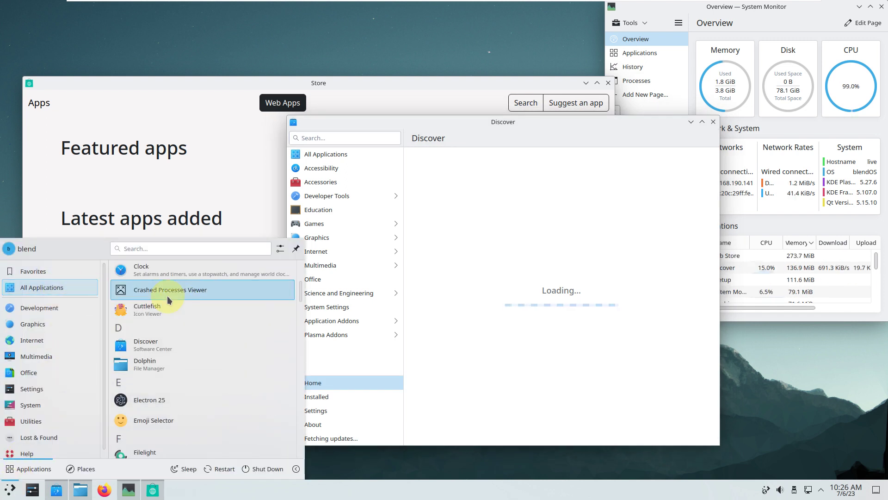
scroll(189, 350, down, 4)
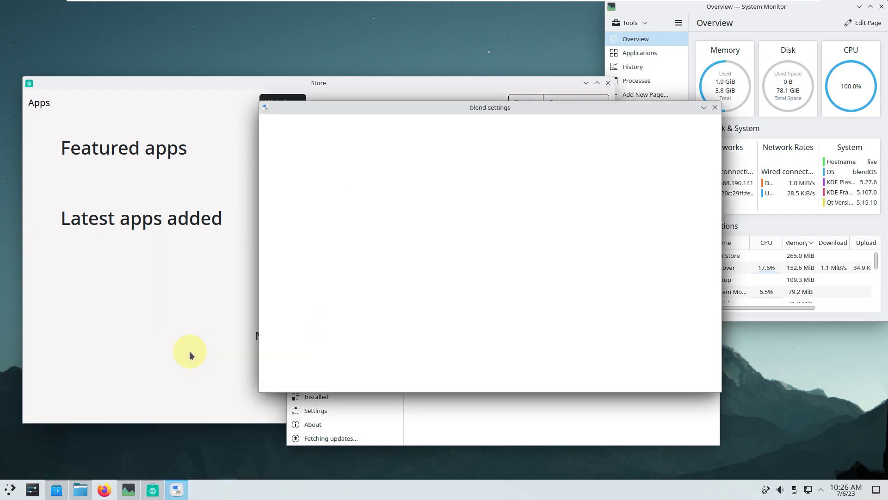
Step: Launch the KFind file search tool from the K entries of All Applications
click(12, 489)
click(68, 306)
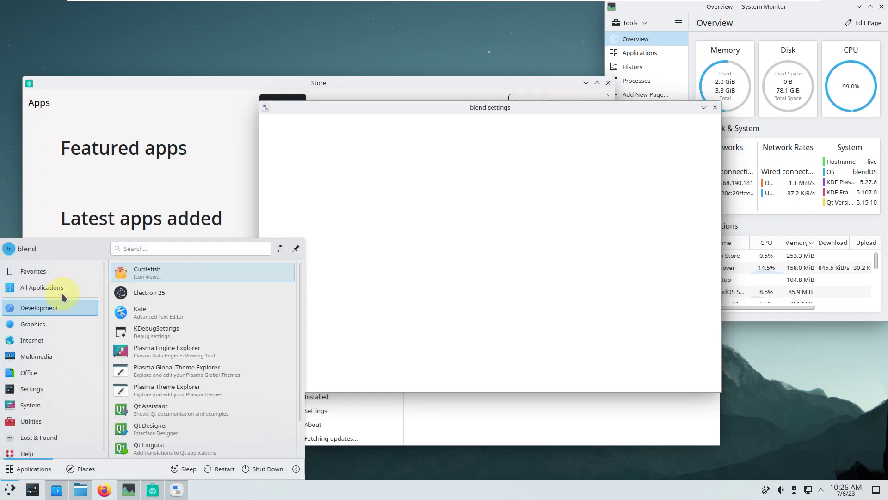
click(62, 290)
scroll(177, 342, down, 3)
scroll(177, 342, down, 5)
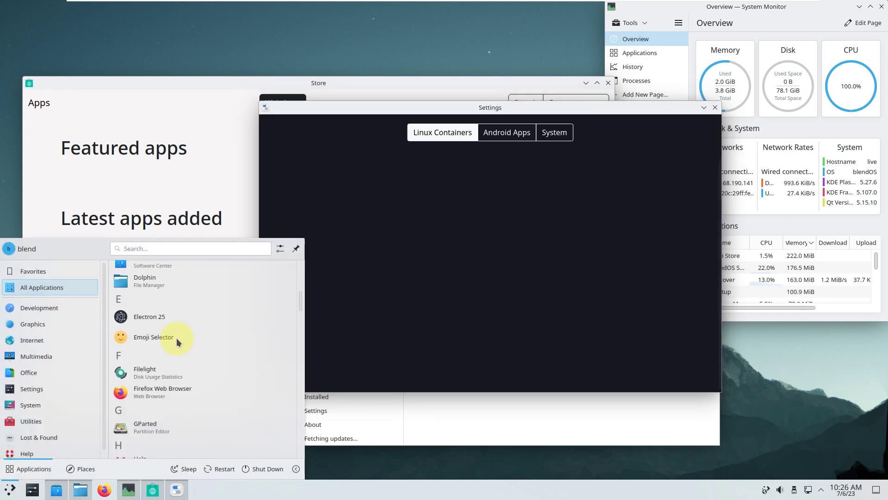
scroll(178, 342, down, 5)
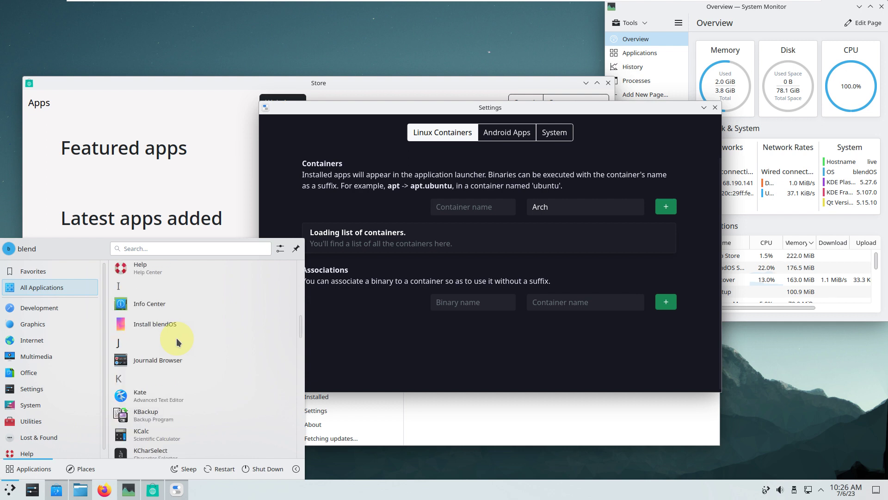
scroll(177, 338, down, 2)
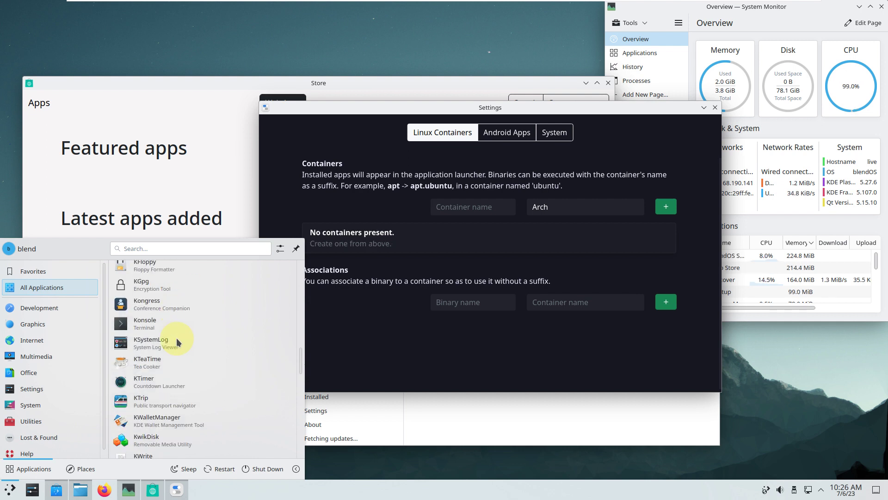
scroll(177, 342, up, 3)
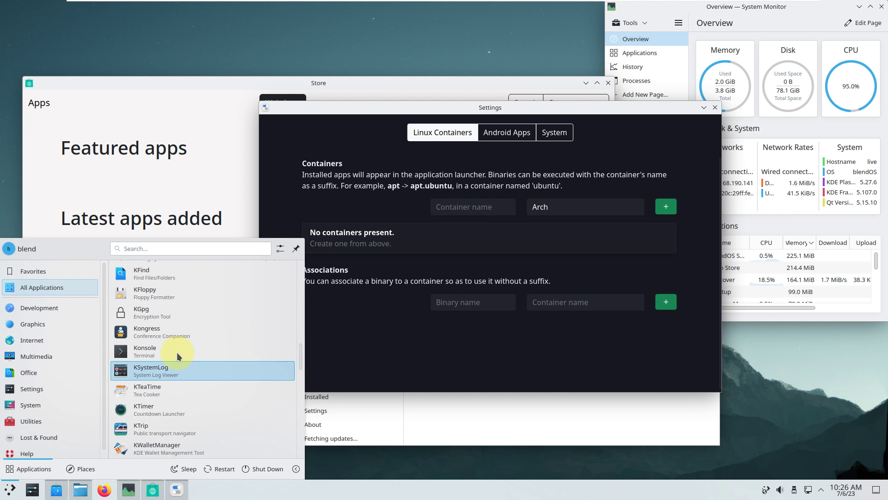
click(175, 303)
click(11, 489)
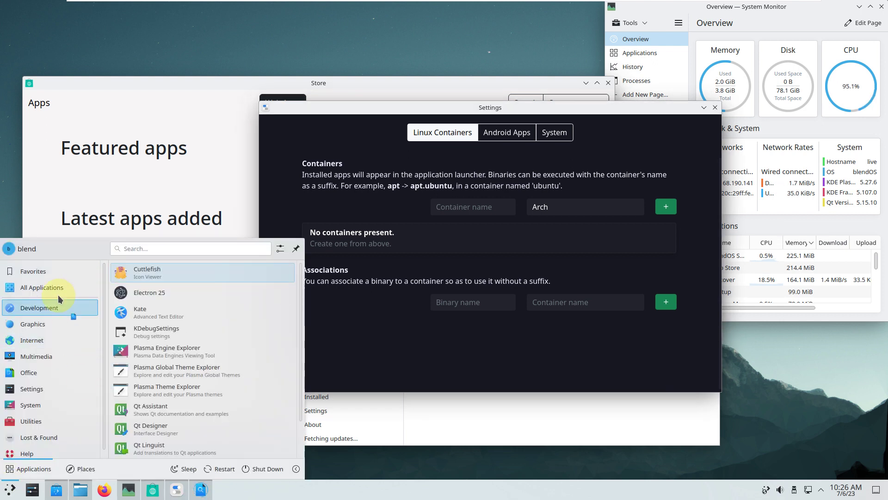
Step: Browse the launcher's All Applications list from A through Y
mouse_move(57, 292)
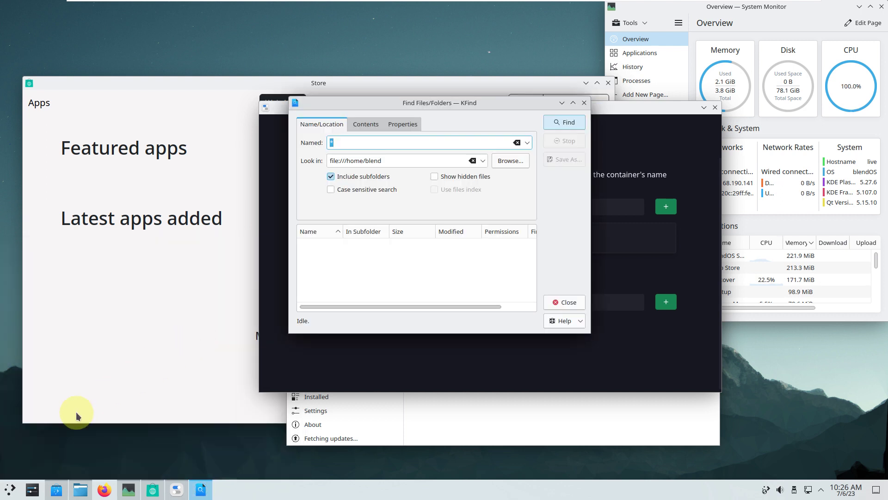
click(11, 489)
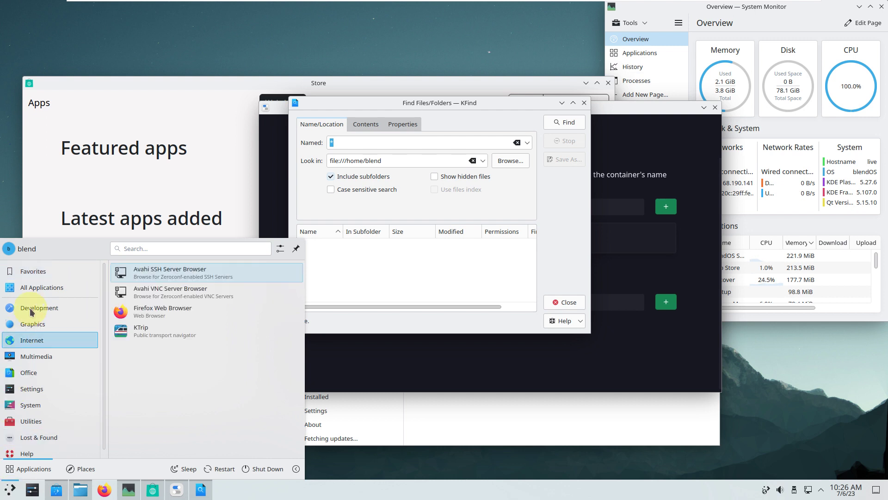
mouse_move(32, 295)
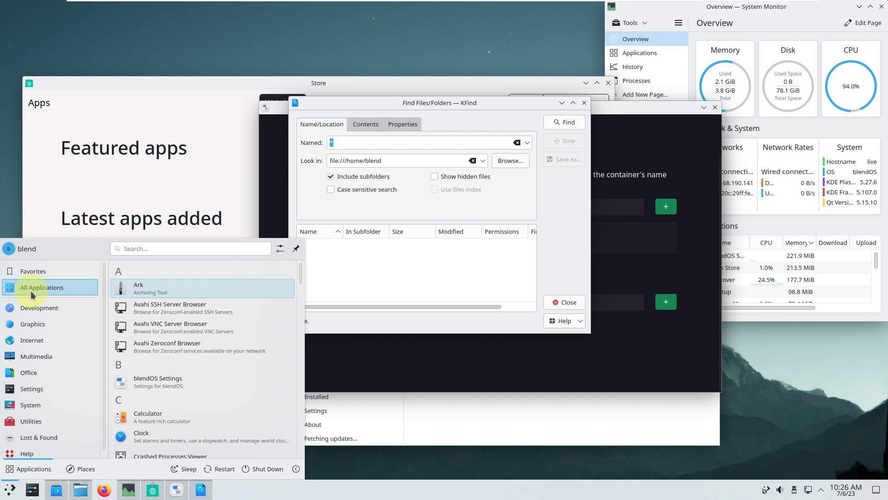
scroll(155, 296, down, 5)
scroll(158, 296, down, 2)
scroll(157, 296, down, 5)
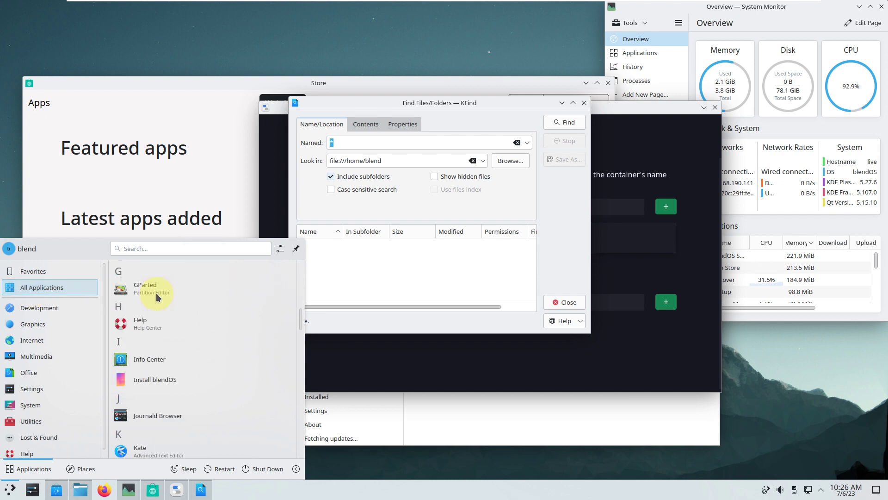
scroll(157, 296, down, 2)
scroll(158, 297, down, 5)
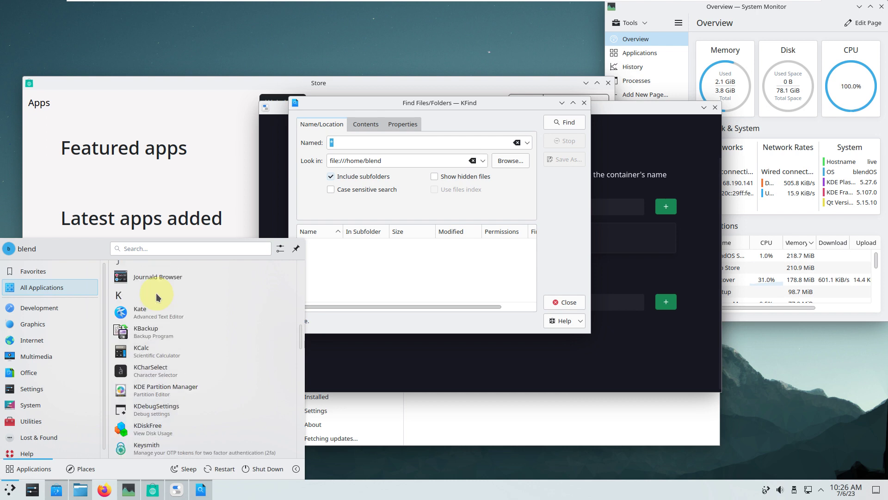
scroll(157, 296, down, 10)
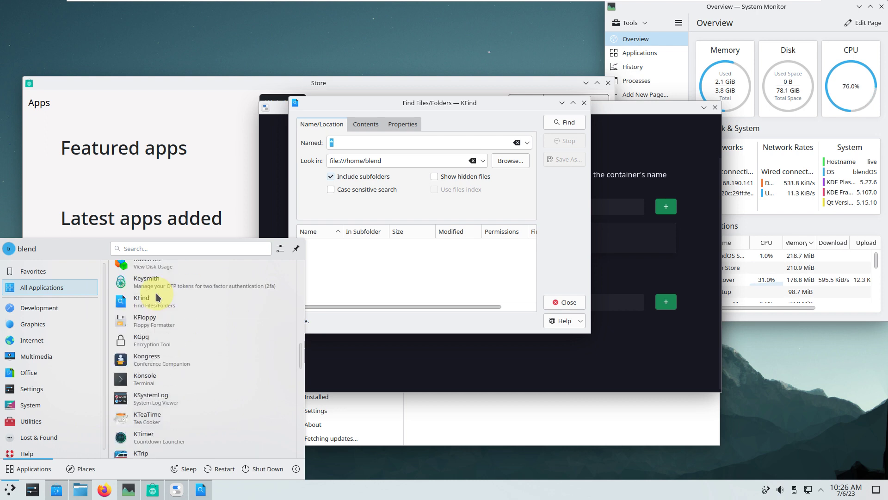
scroll(157, 297, down, 2)
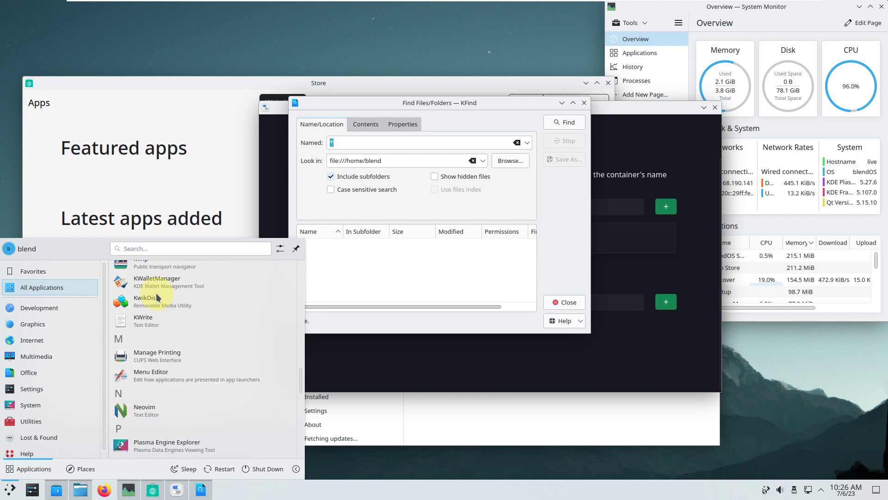
scroll(156, 296, down, 5)
scroll(156, 296, down, 7)
scroll(185, 381, down, 12)
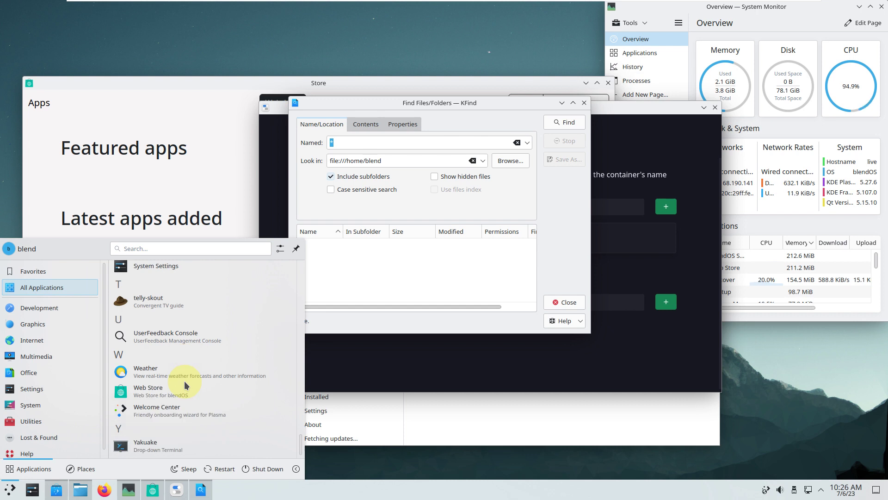
Step: Bring KFind forward and look through its Contents, Properties and Name/Location options
click(444, 428)
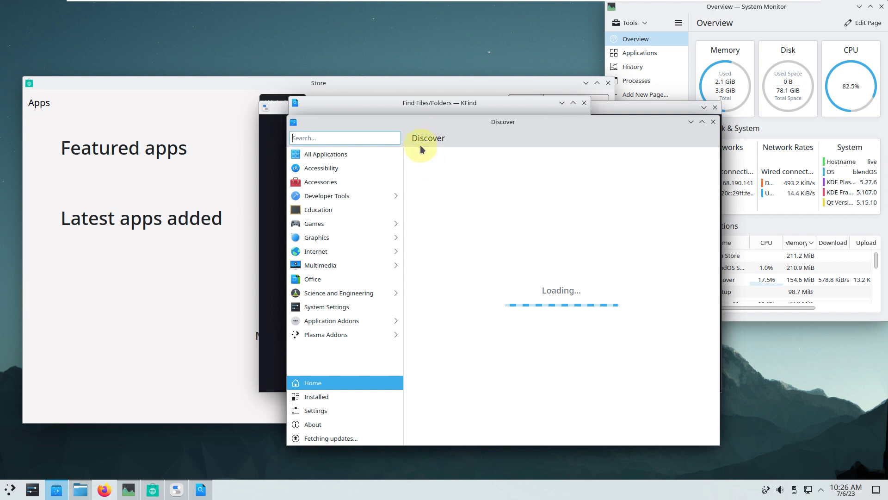
click(404, 105)
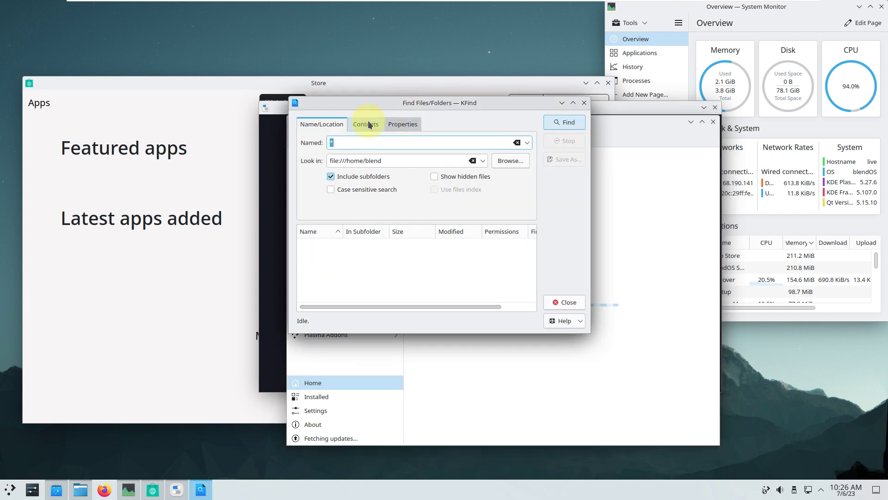
click(366, 124)
click(410, 125)
click(363, 124)
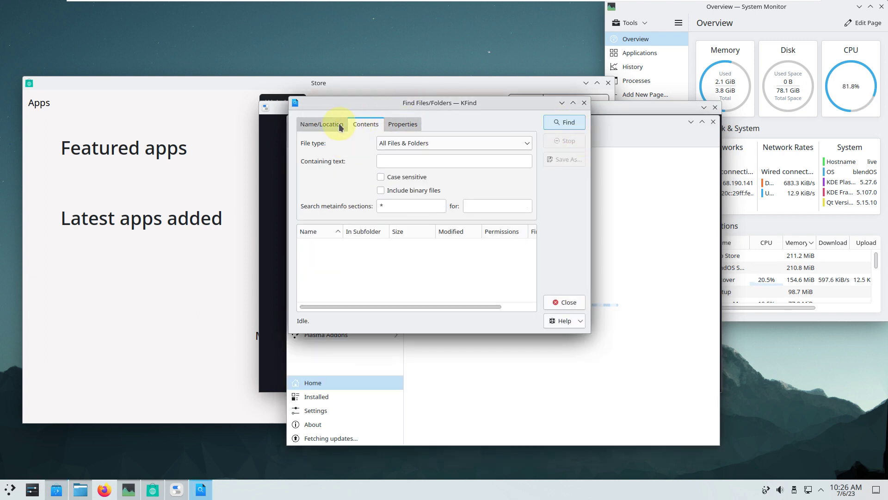
click(327, 124)
Step: View About KFind (version 23.04.2), close KFind, and raise the Store window
click(578, 323)
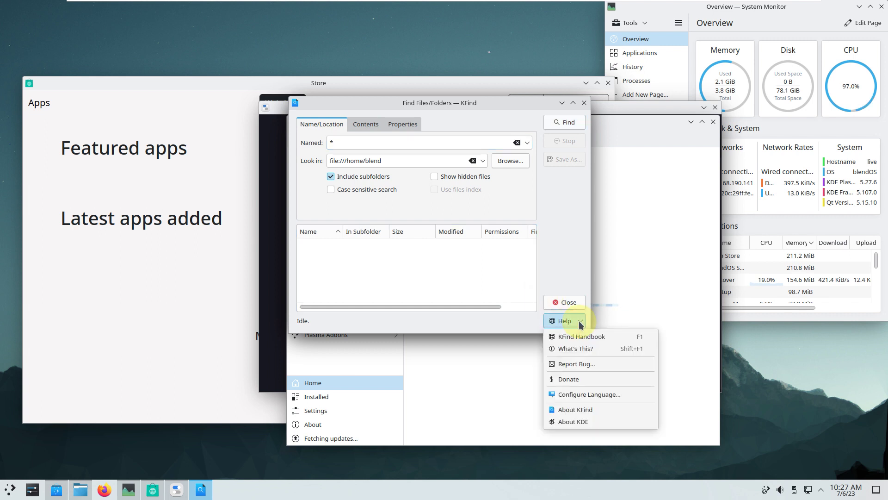
click(575, 410)
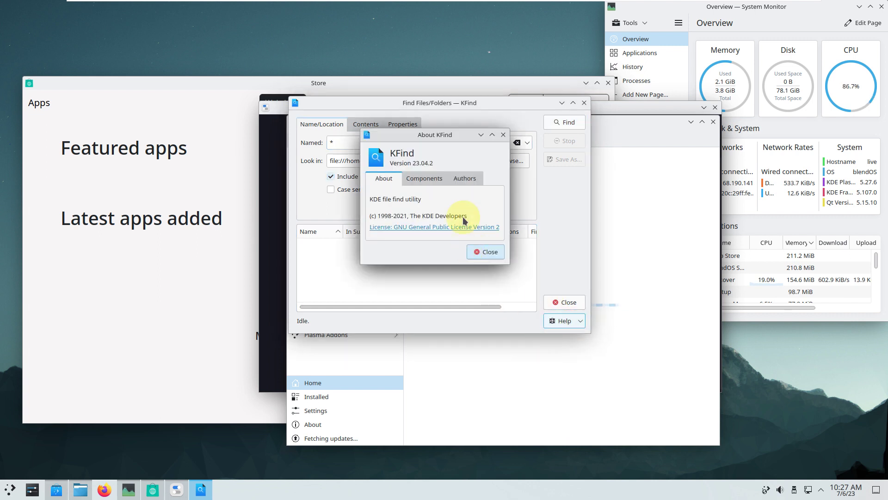
click(502, 136)
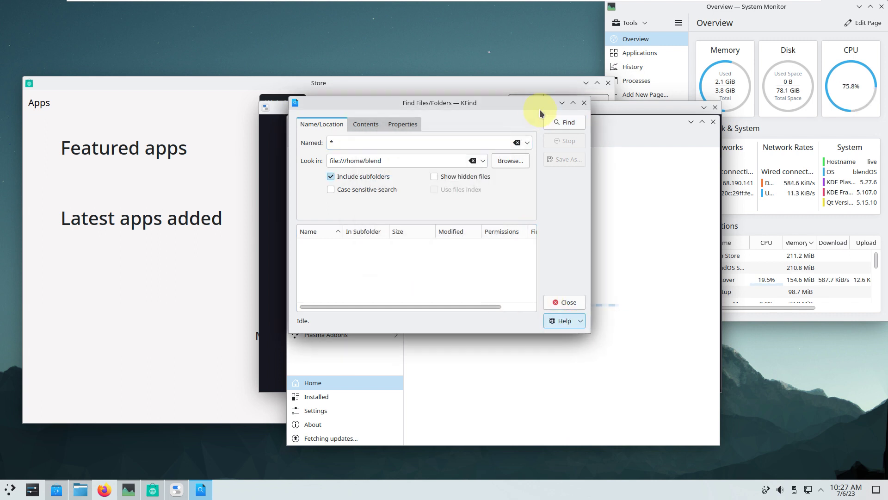
click(584, 102)
click(238, 97)
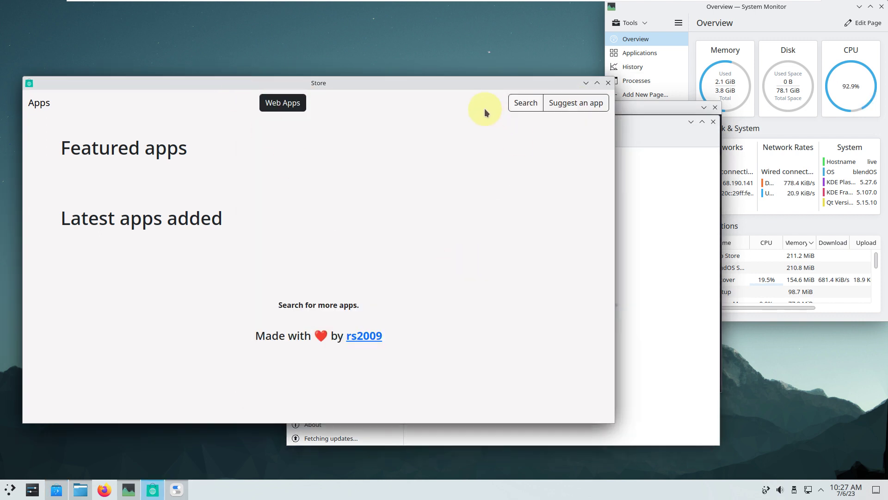
Step: Glance at Suggest an app, then search the Web Store for 'youtube' and 'instagr' before closing it
click(569, 111)
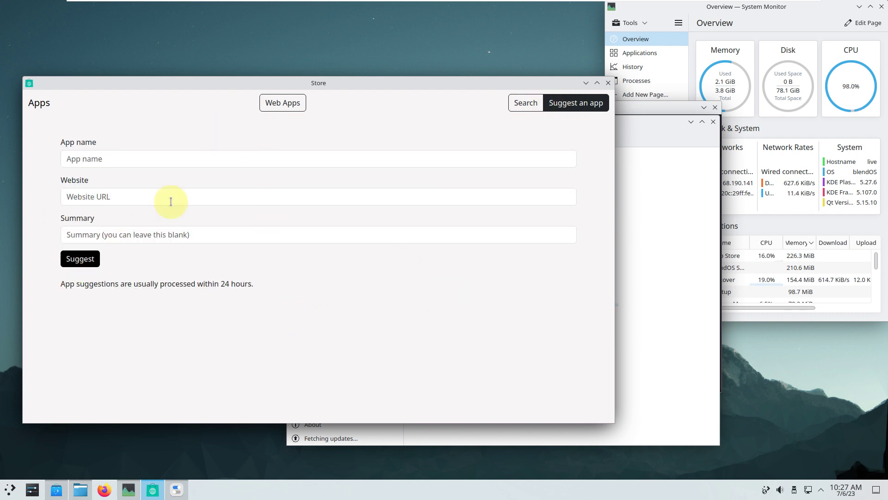
click(517, 104)
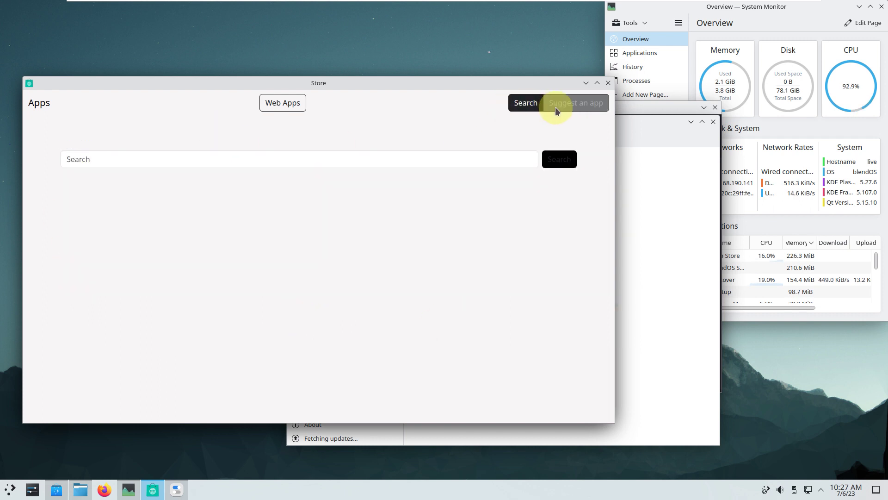
click(436, 157)
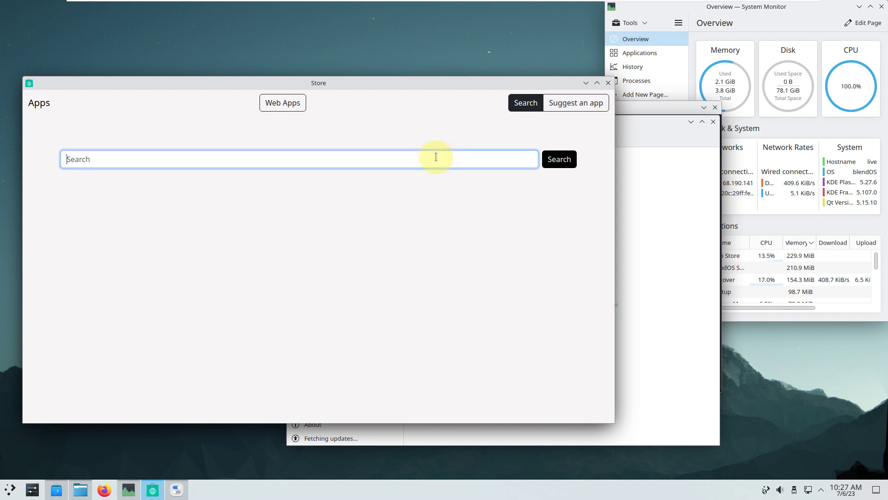
text(youtube)
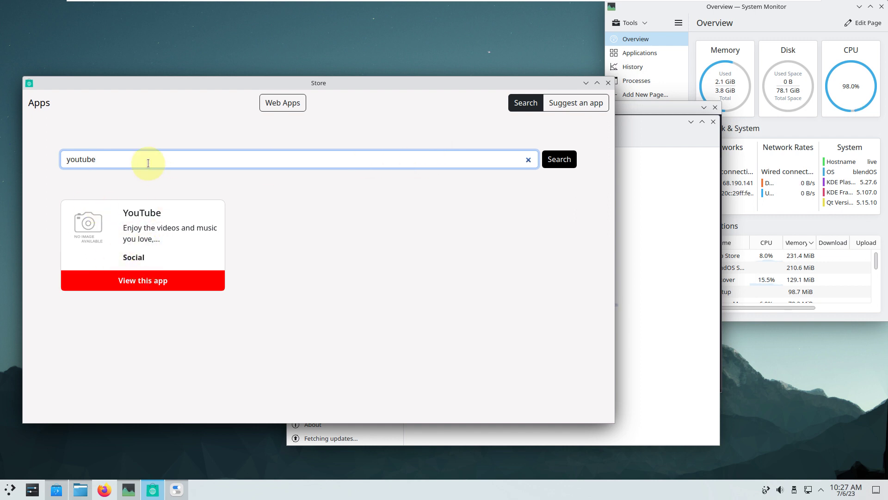
key(ctrl+a)
text(ins)
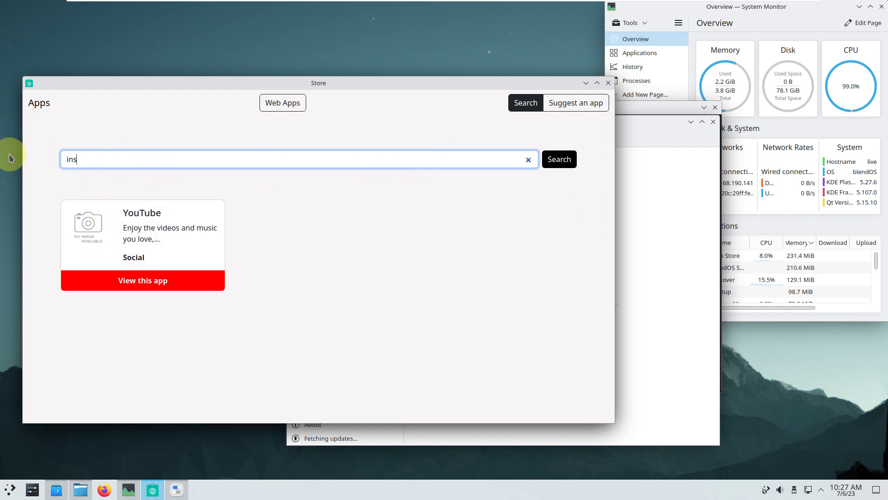
text(tagr)
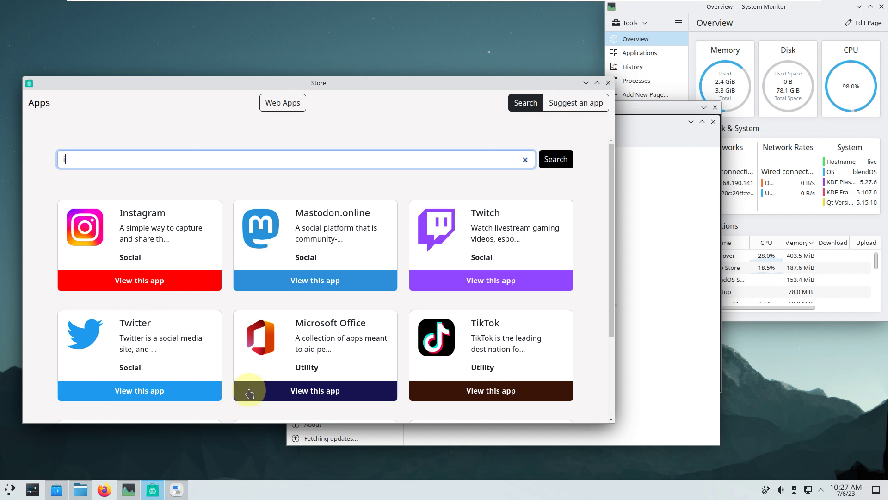
click(608, 84)
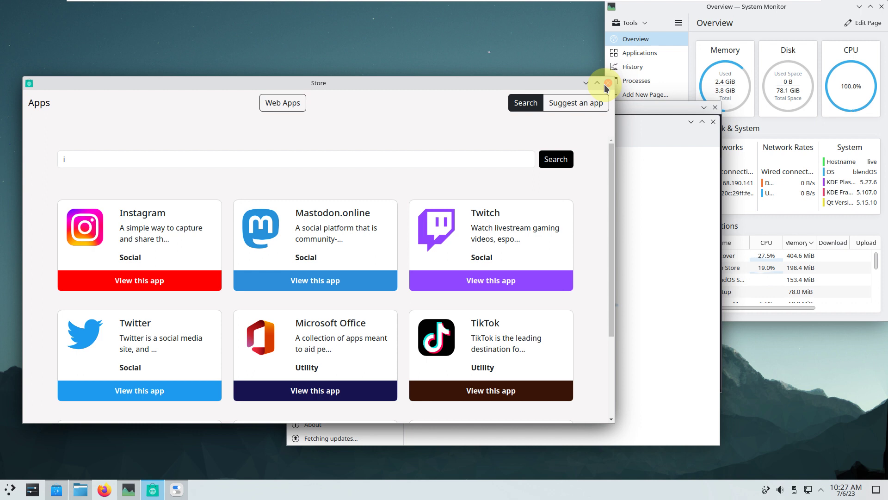
Step: View the System page of blendOS Settings, close Settings, and move Discover to the lower left
click(178, 490)
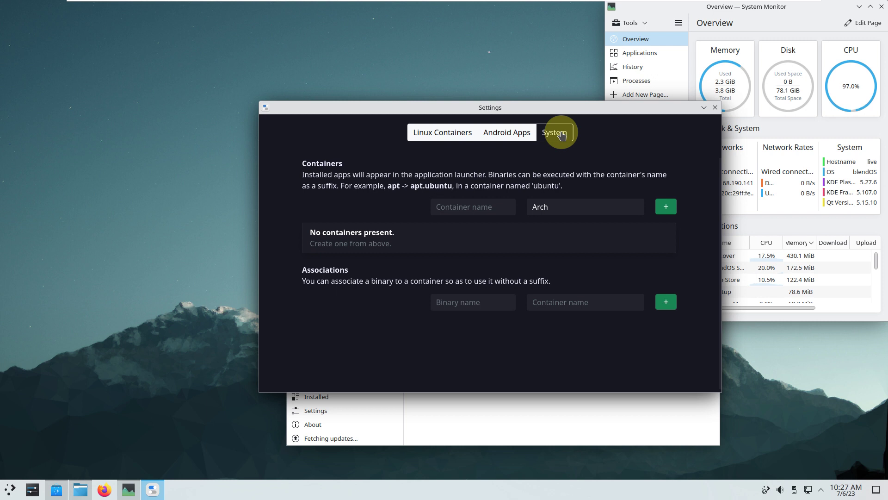
click(561, 134)
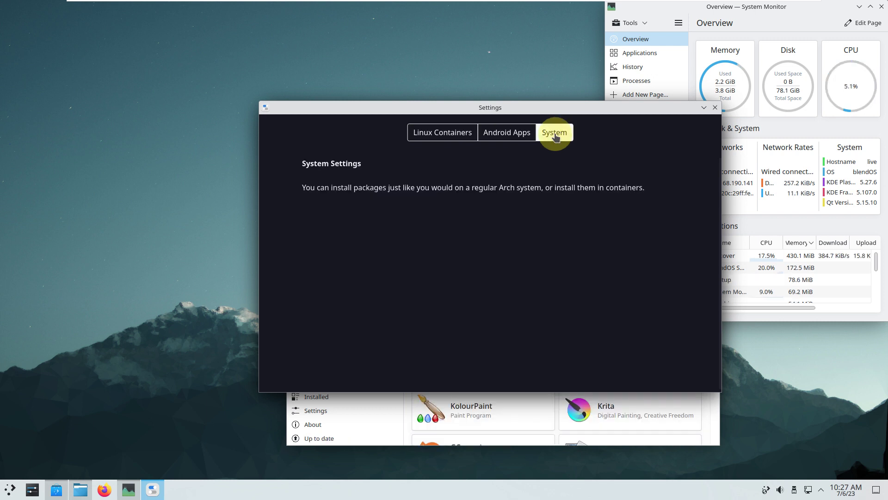
click(715, 107)
drag(545, 173, 398, 185)
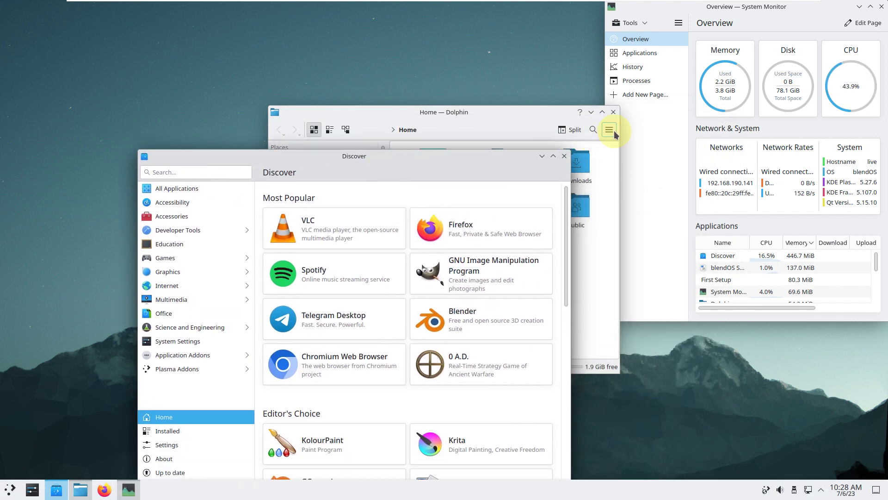
Step: Check Dolphin's version via Help > About Dolphin, then close Dolphin
click(609, 130)
mouse_move(697, 314)
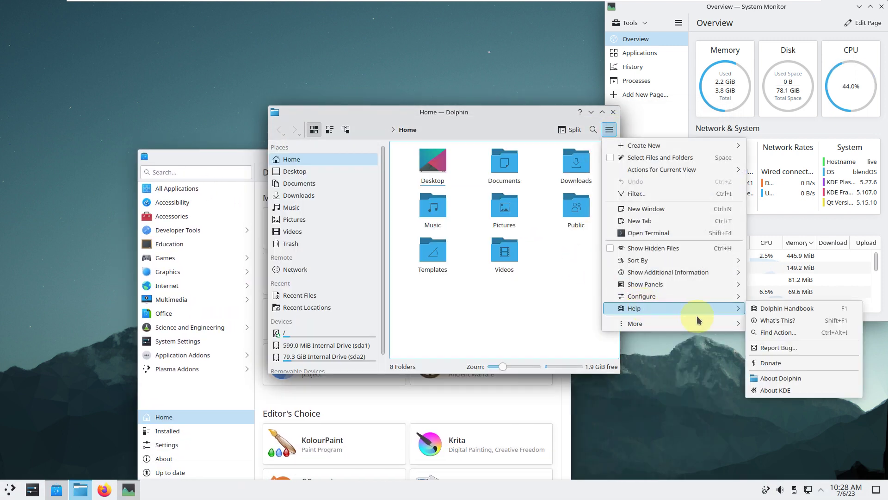
click(772, 377)
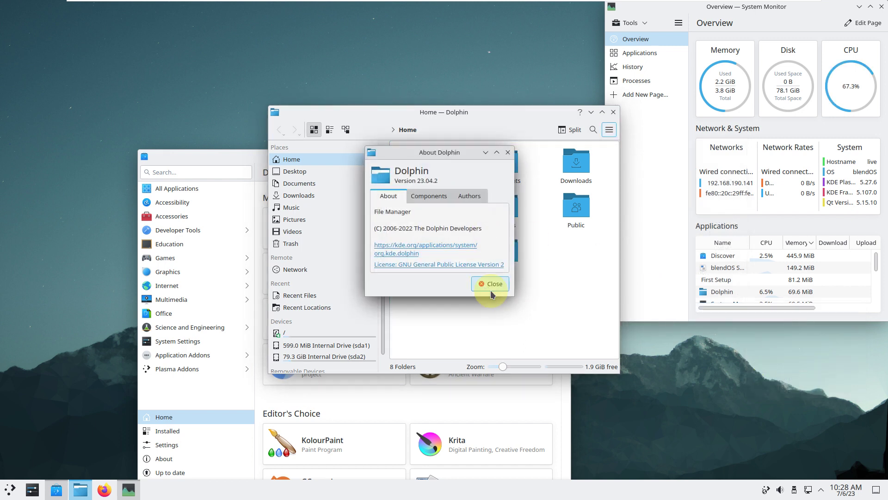
click(491, 284)
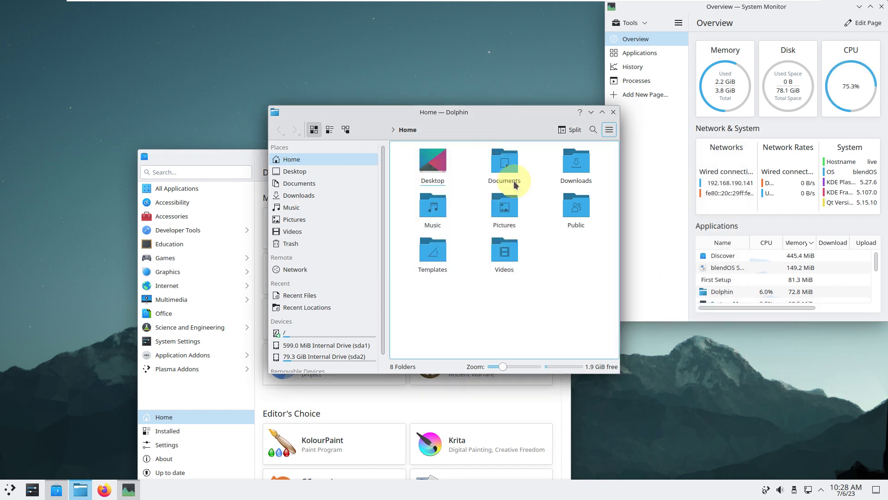
click(613, 113)
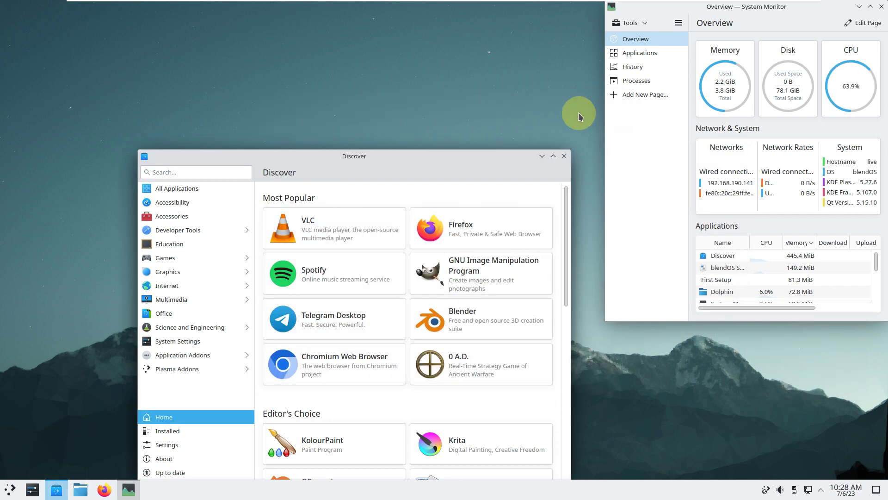
Step: Browse Discover's Updates, About (5.27.6), Settings, Installed and Home pages, then close Discover
drag(465, 151, 459, 55)
click(187, 377)
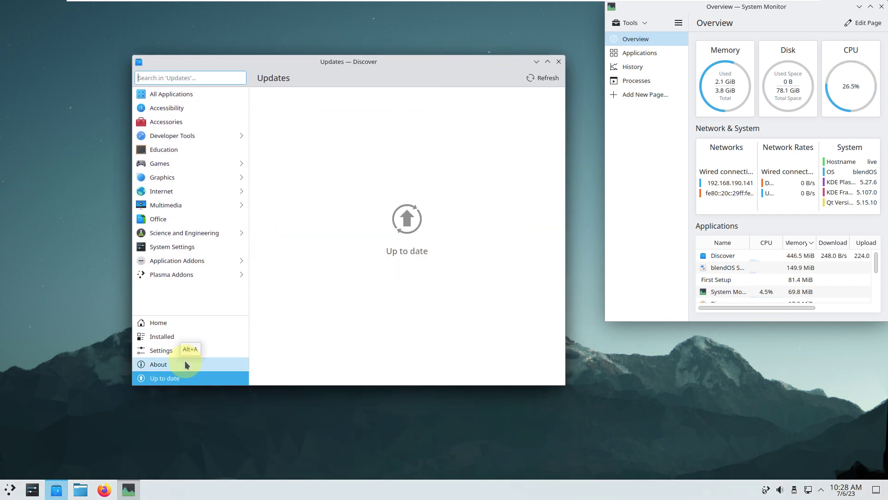
click(185, 362)
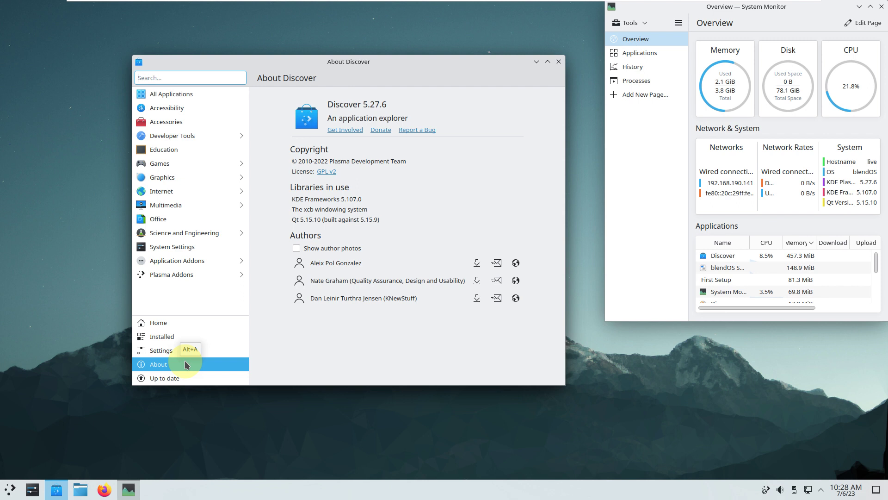
click(178, 351)
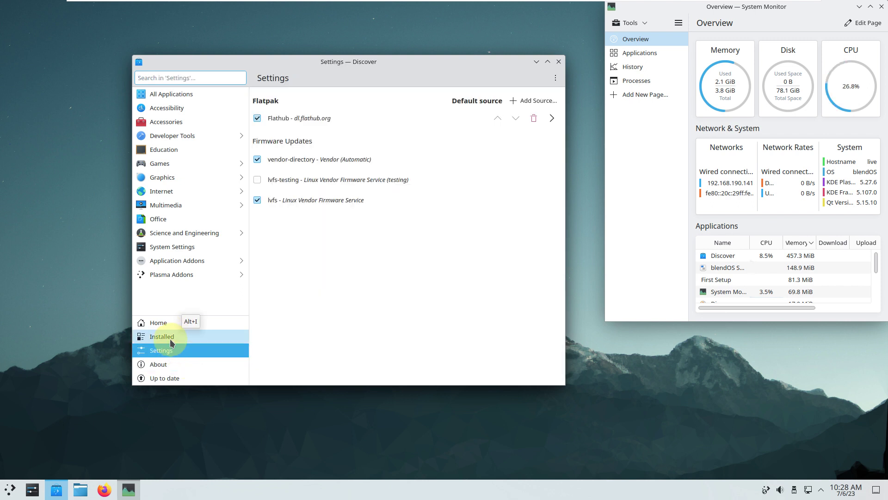
click(170, 339)
click(194, 323)
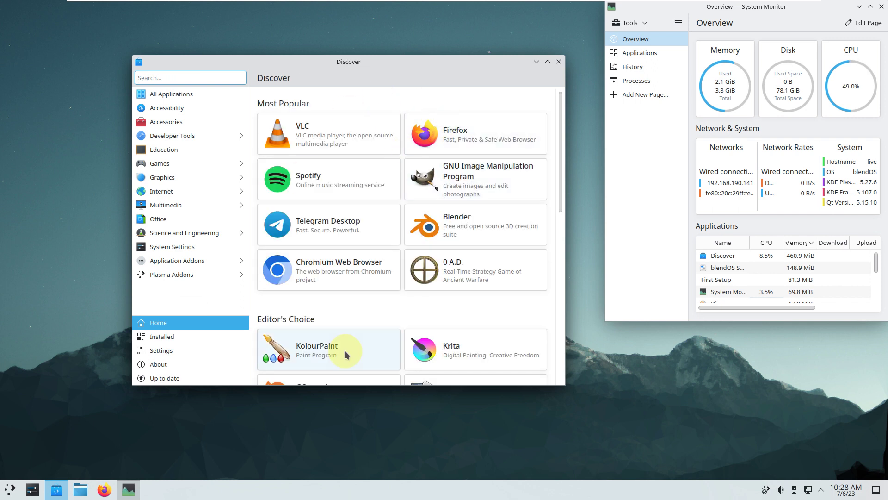
drag(561, 126, 556, 354)
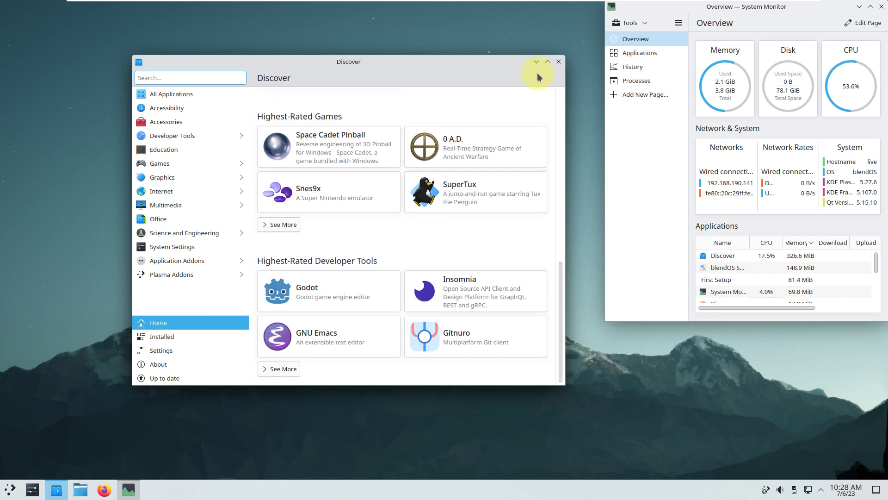
click(559, 61)
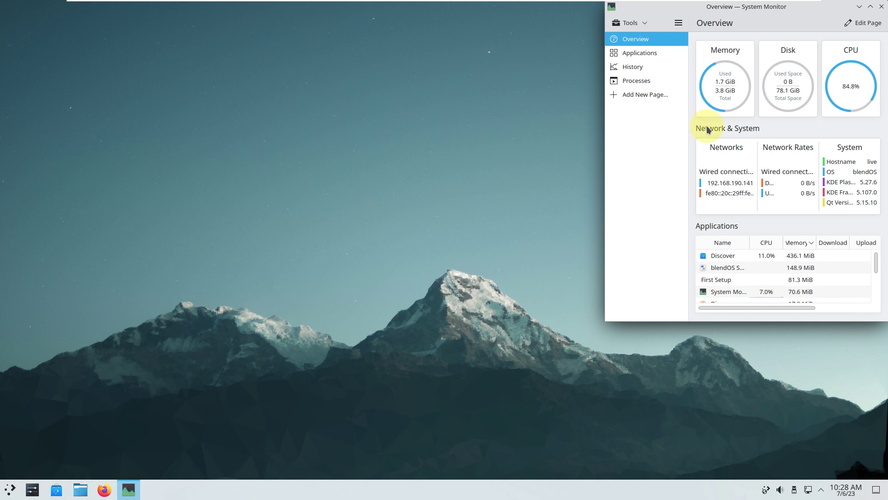
Step: Maximize System Monitor and show its Applications page with running apps' CPU and memory use
click(13, 486)
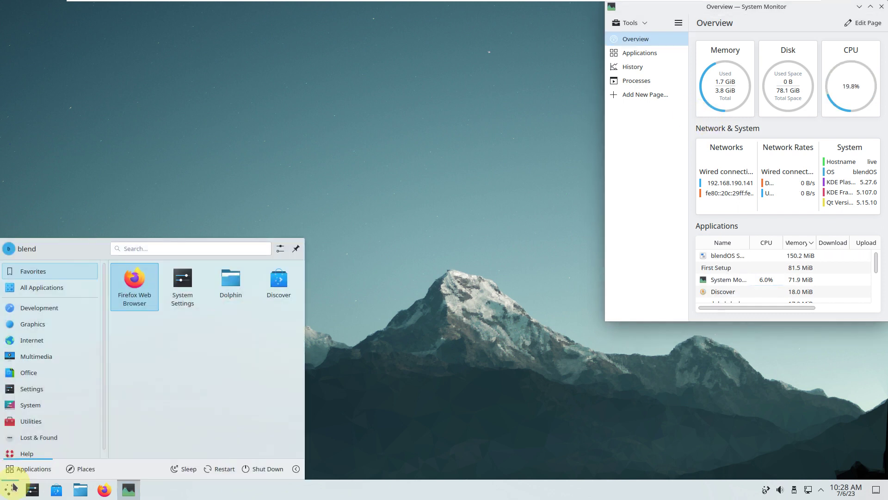
click(431, 87)
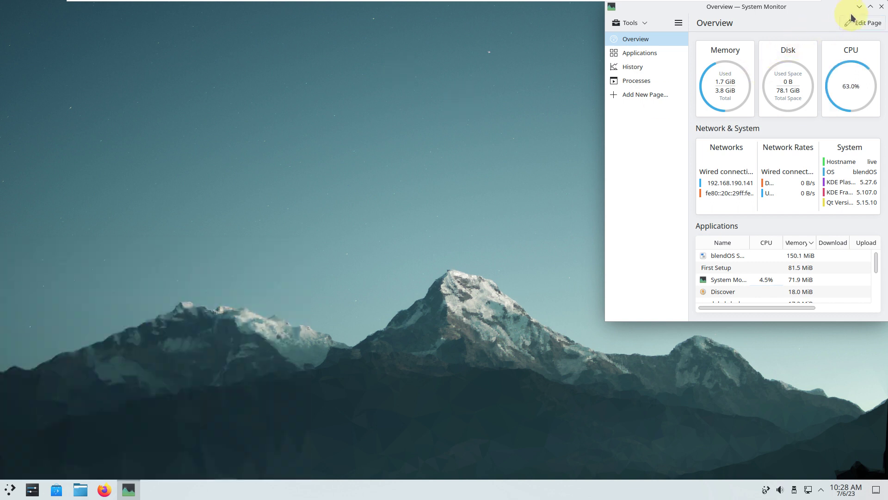
click(870, 7)
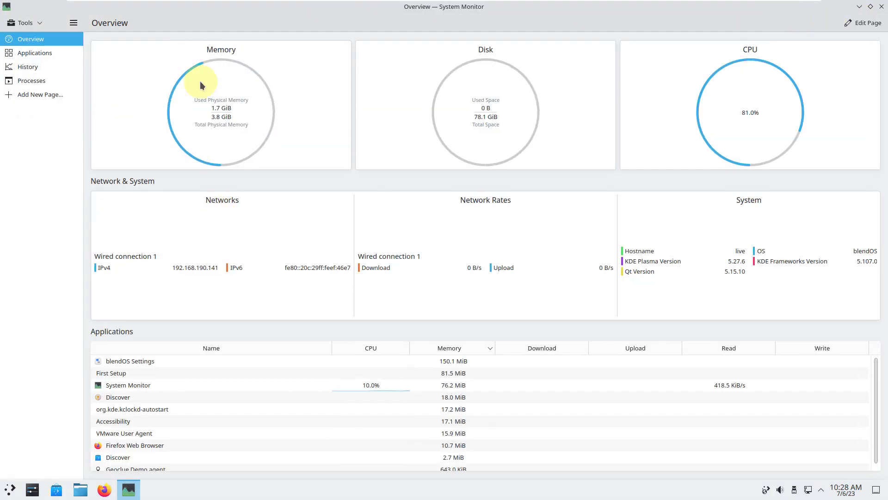
click(65, 54)
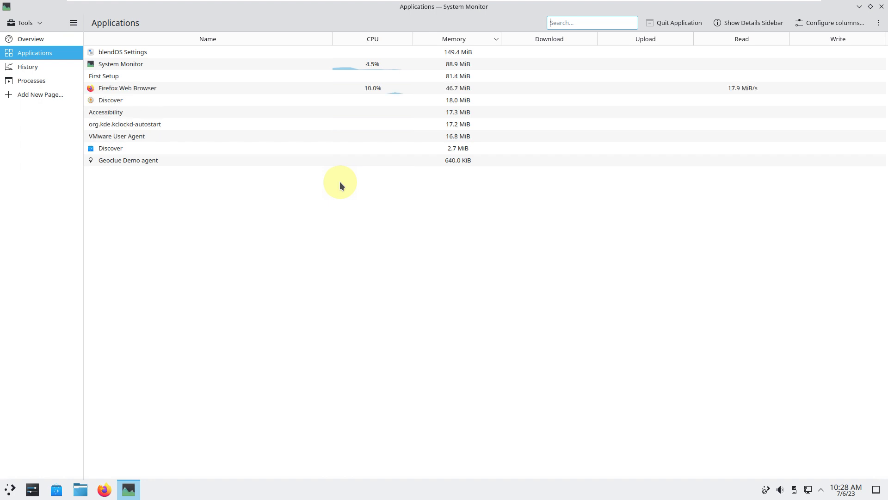
Step: View the CPU, memory and network History graphs, then switch to the Processes page
click(48, 68)
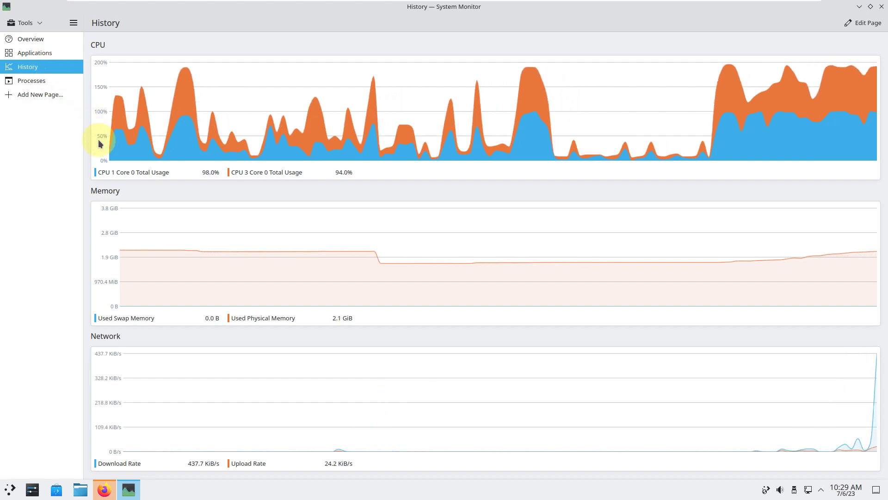
click(48, 80)
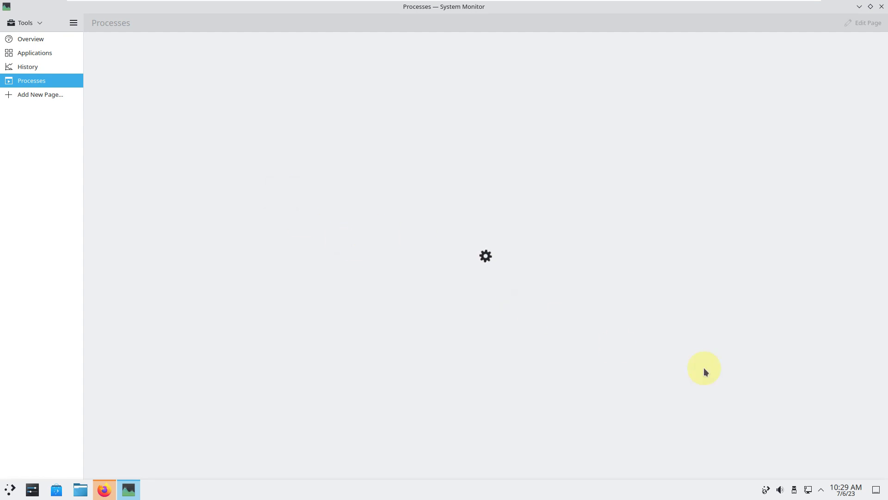
click(851, 488)
click(821, 489)
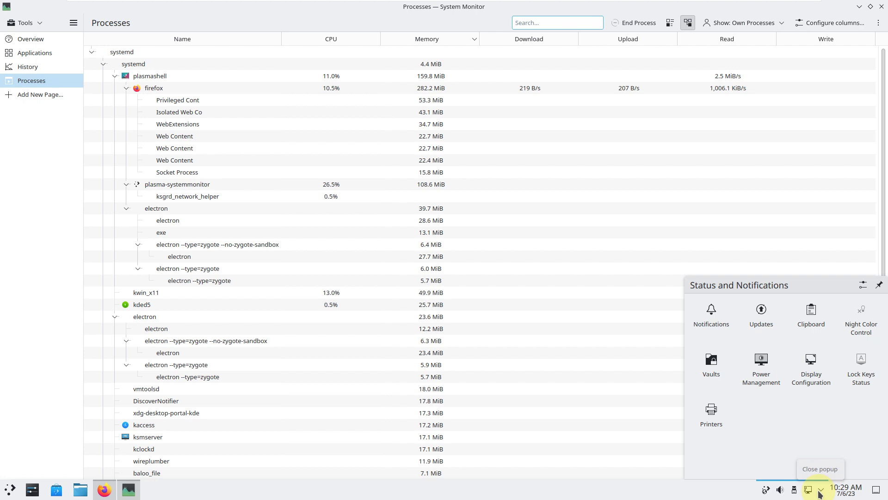
click(820, 491)
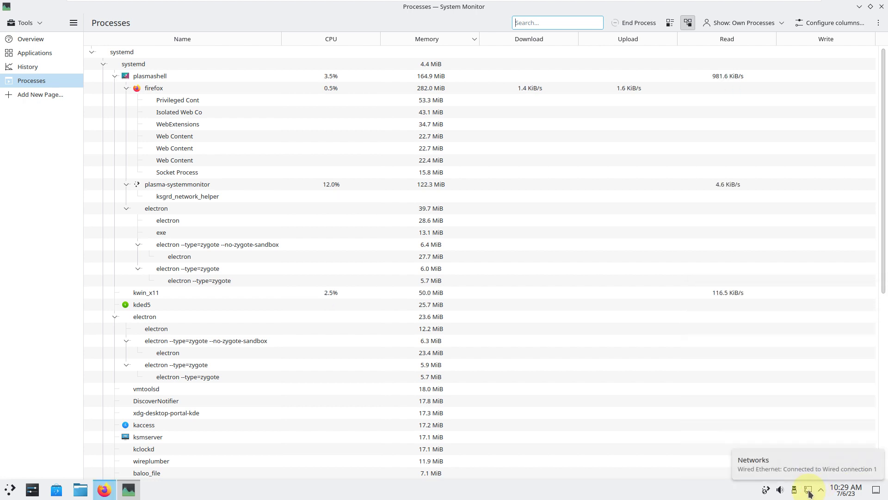
click(808, 492)
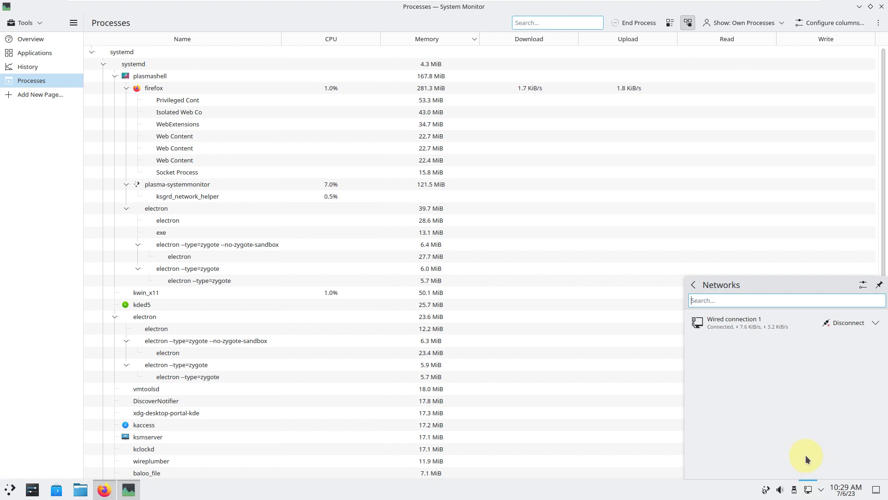
click(794, 490)
click(794, 490)
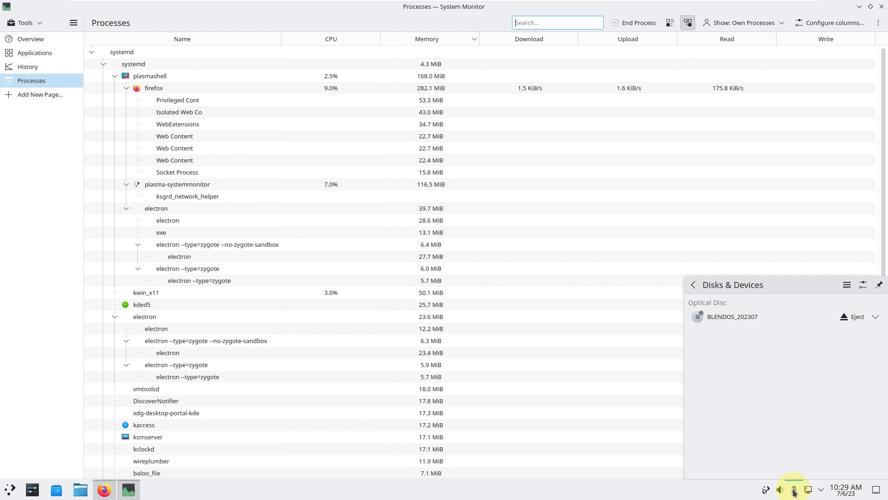
click(792, 491)
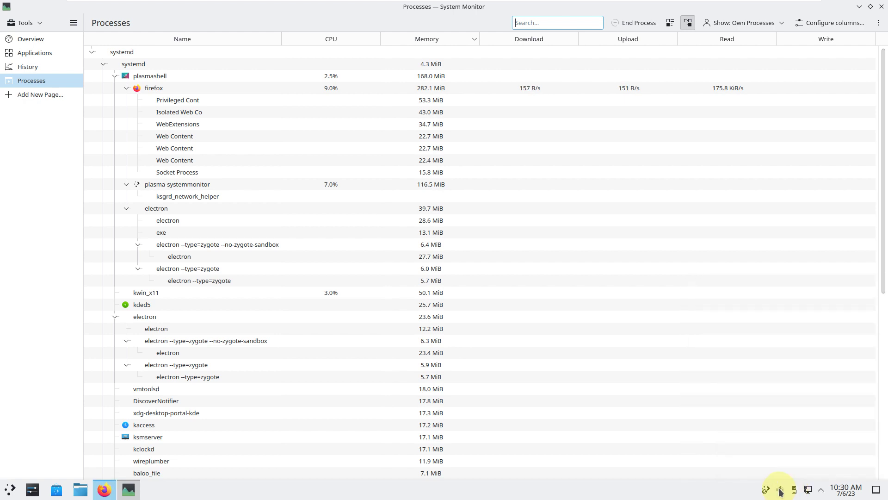
click(780, 492)
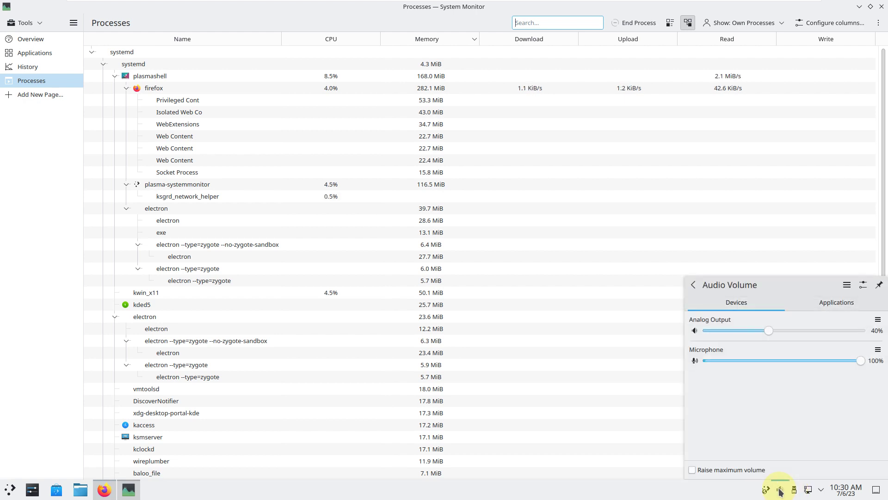
click(780, 492)
click(779, 491)
click(818, 303)
click(780, 492)
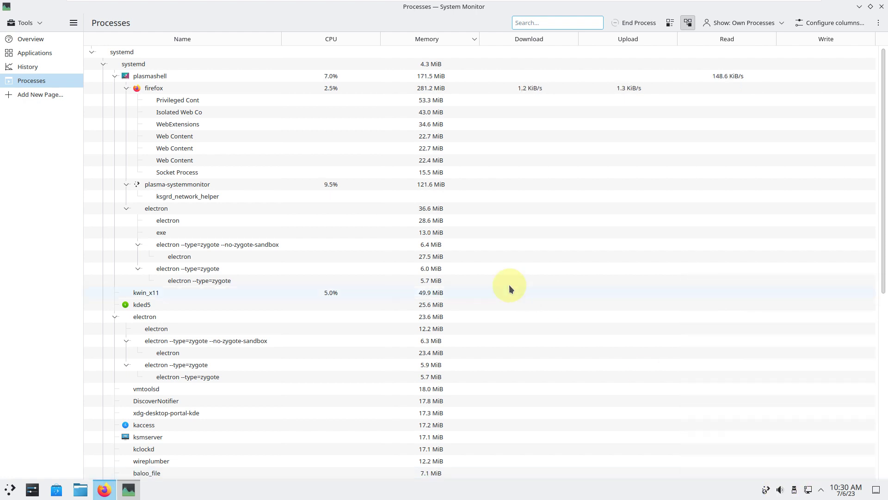
Step: Scroll the process list, revisit History, Applications and Overview, then close System Monitor
scroll(529, 306, down, 10)
scroll(529, 307, down, 2)
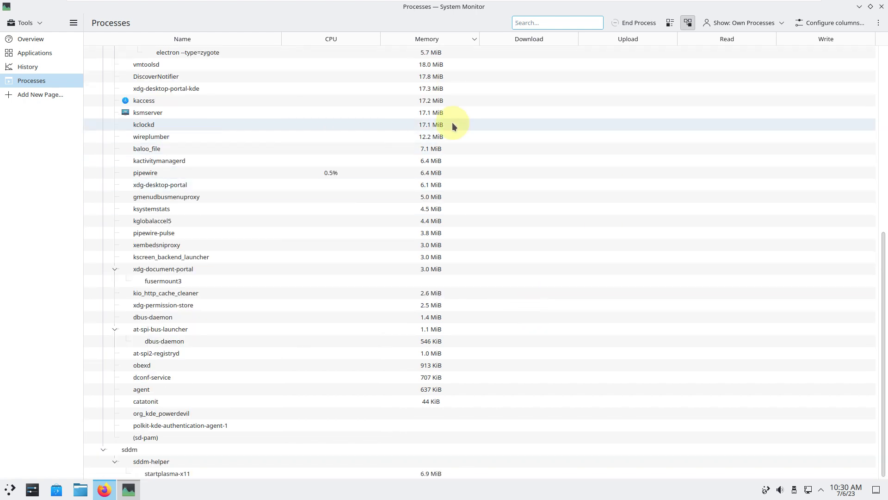
click(66, 67)
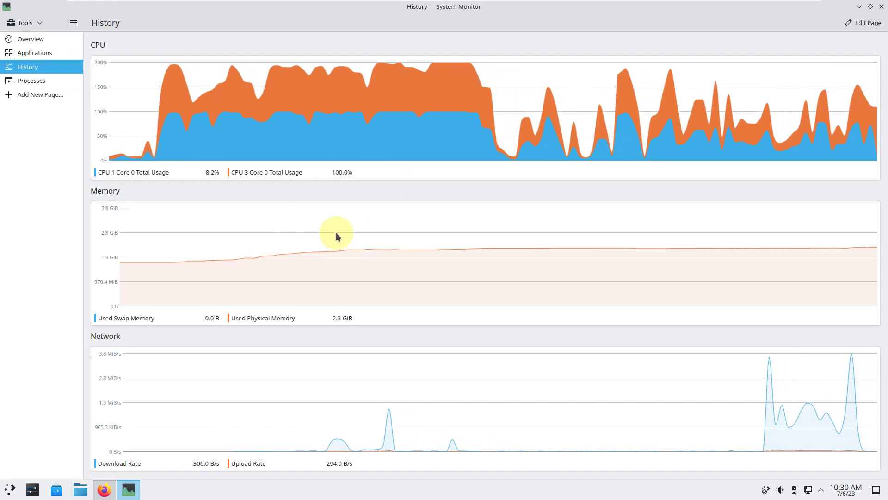
click(69, 58)
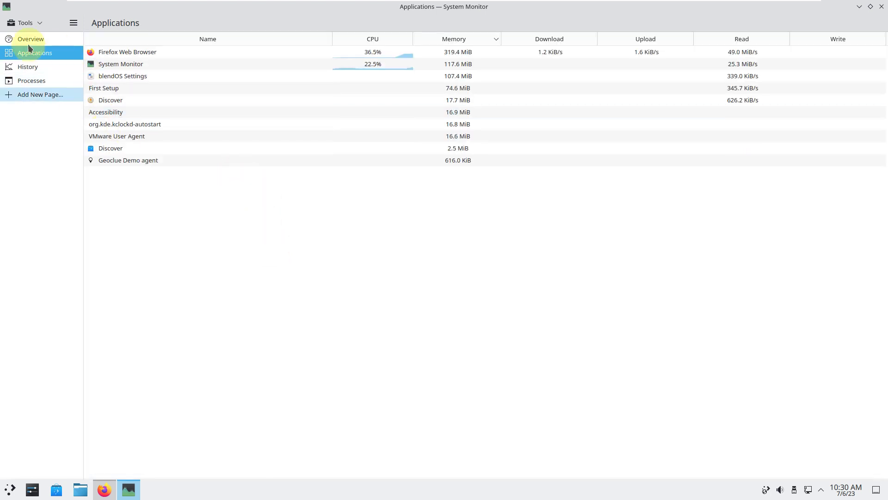
click(26, 38)
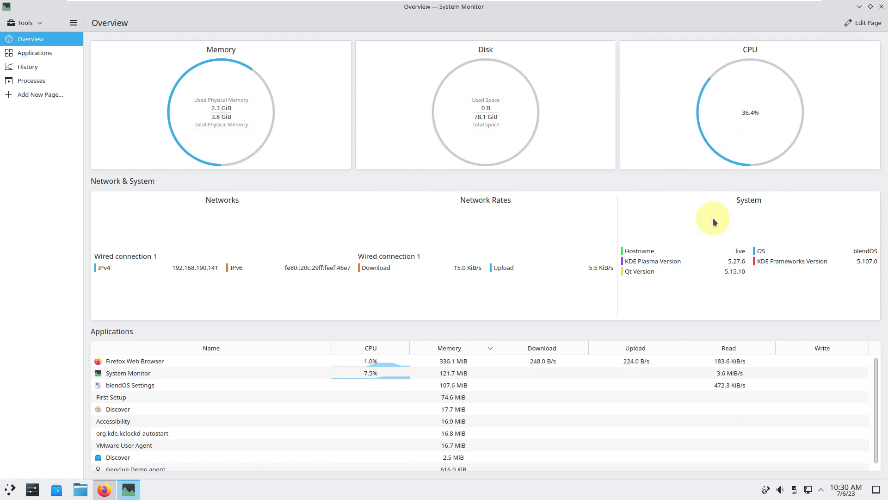
scroll(410, 385, down, 1)
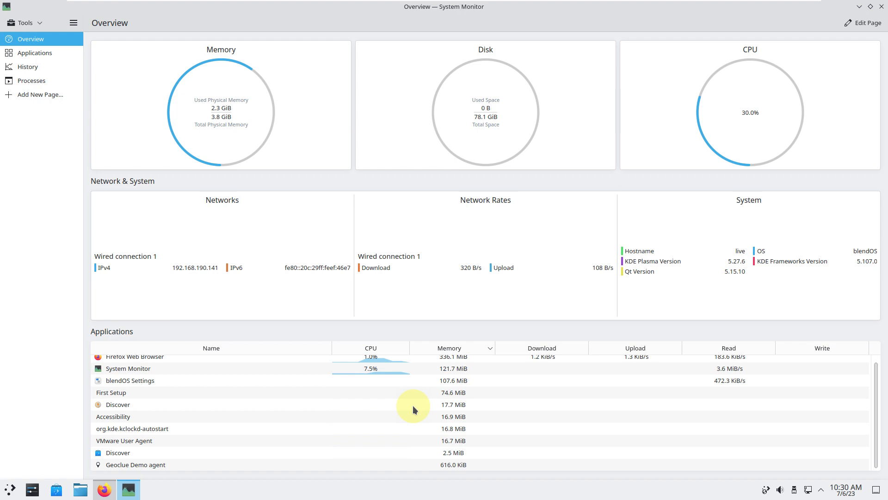
click(881, 6)
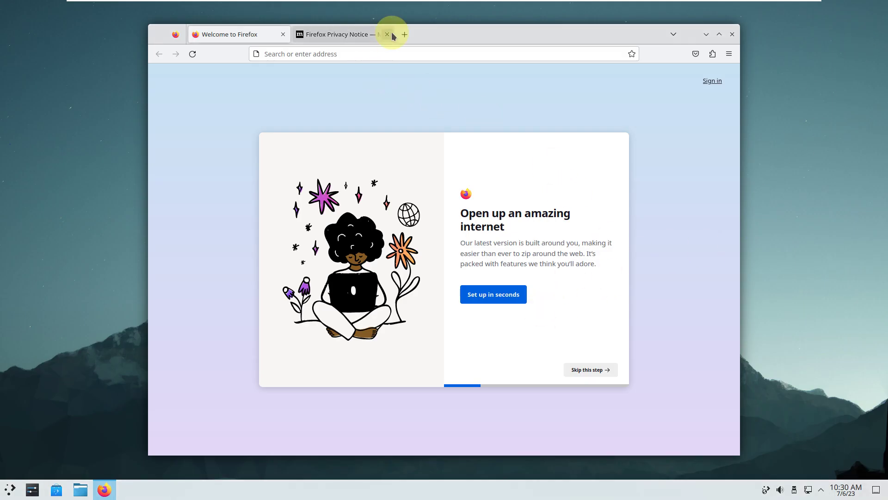
Step: Close the Privacy Notice tab and Google 'blendos', accepting cookies and switching results to English
click(385, 40)
click(382, 50)
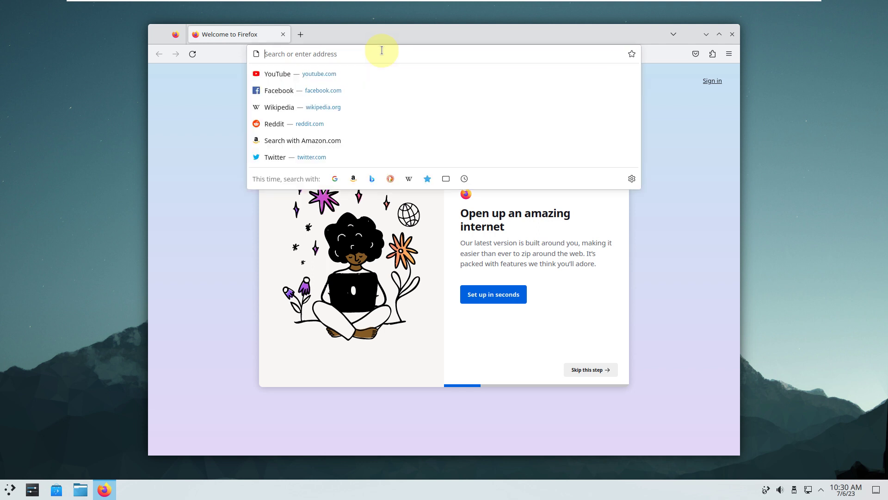
text(bl)
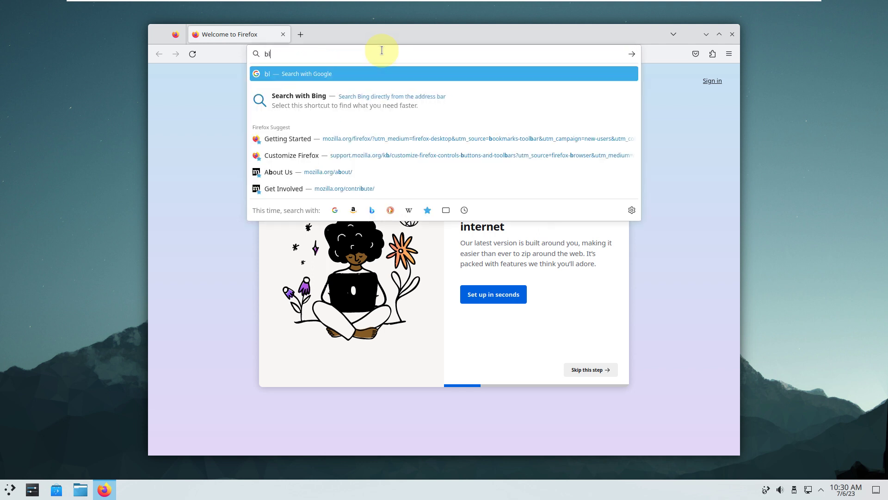
text(endos)
key(Return)
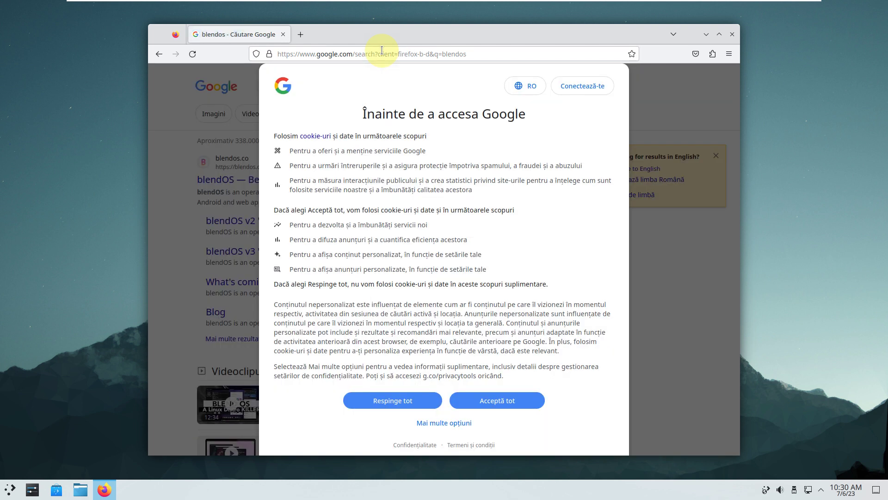
click(498, 401)
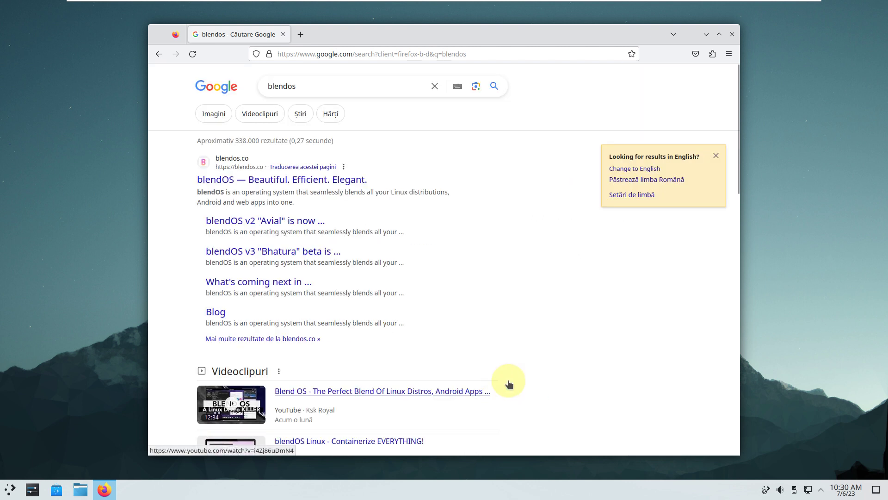
click(634, 169)
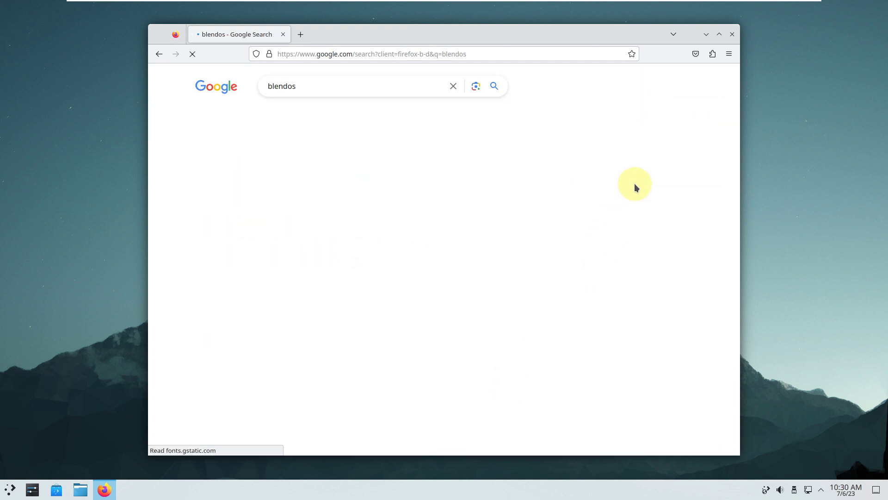
Step: Open blendos.co, peek at the Try blendOS guide, and return to the homepage
click(308, 209)
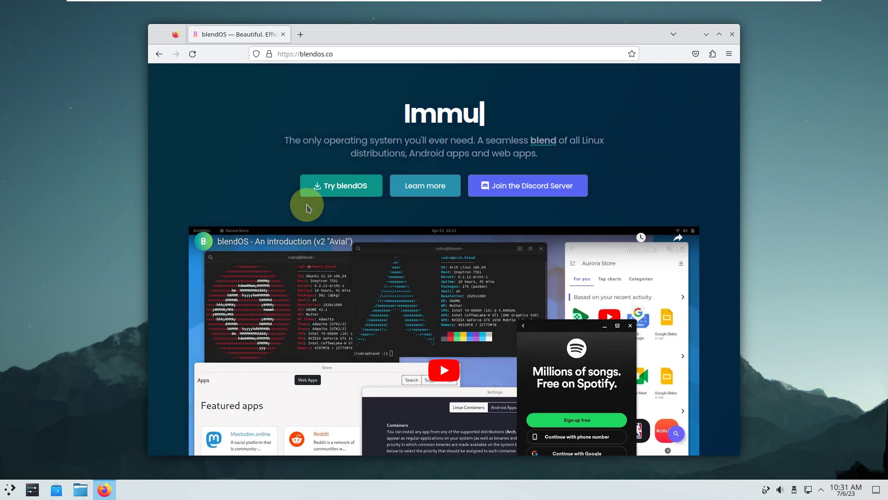
click(347, 186)
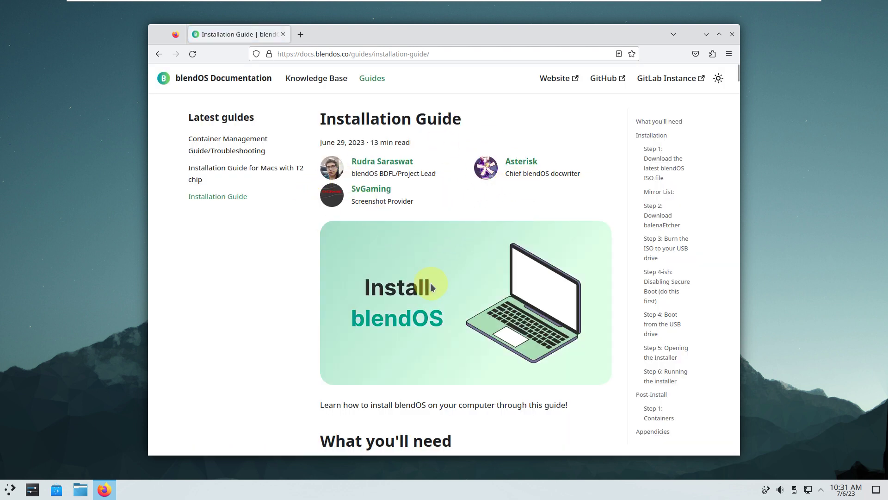
scroll(388, 231, down, 10)
scroll(433, 287, down, 10)
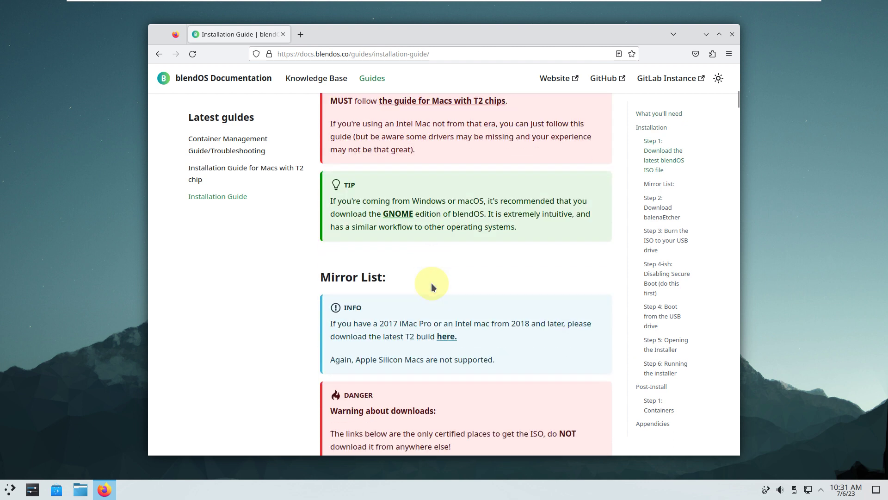
click(159, 55)
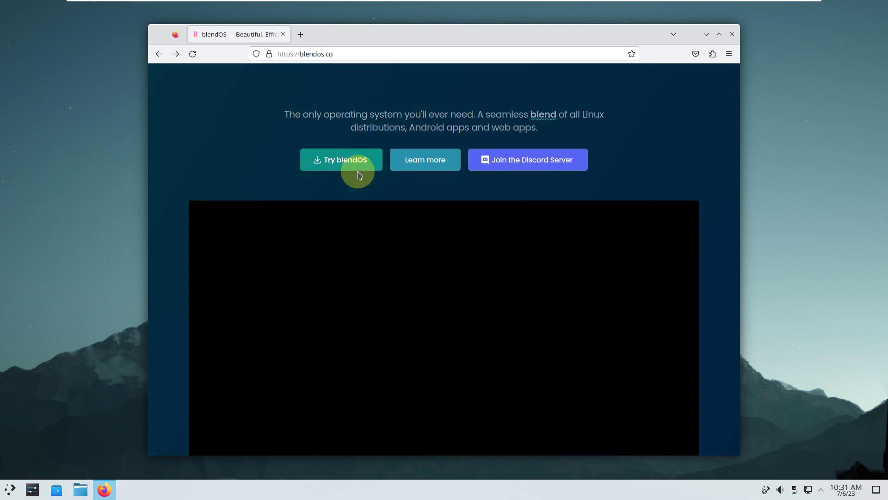
Step: Scroll the blendos.co homepage to its footer and open the Installation Guide
scroll(387, 211, down, 5)
scroll(395, 226, down, 5)
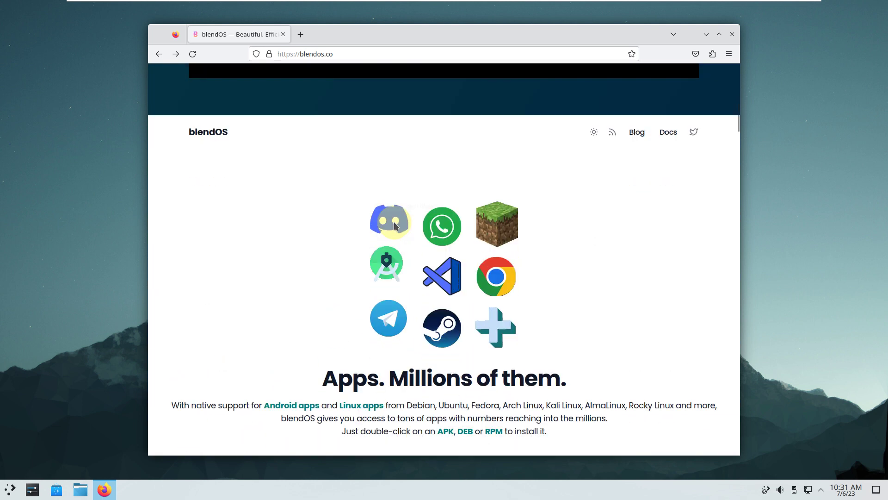
scroll(394, 226, down, 6)
scroll(395, 226, down, 12)
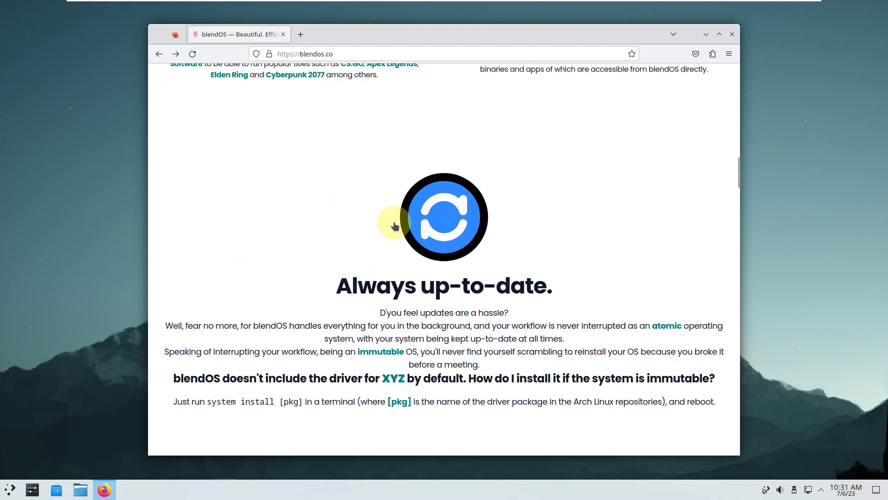
scroll(394, 226, down, 10)
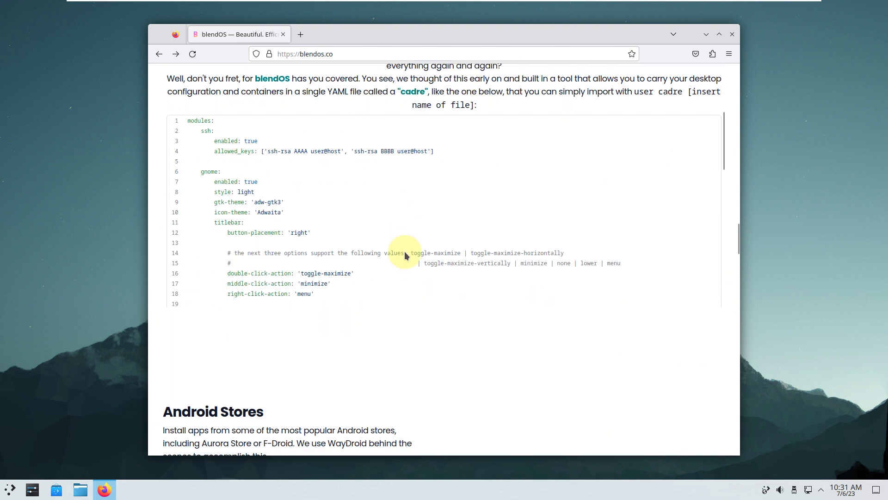
drag(739, 269, 729, 447)
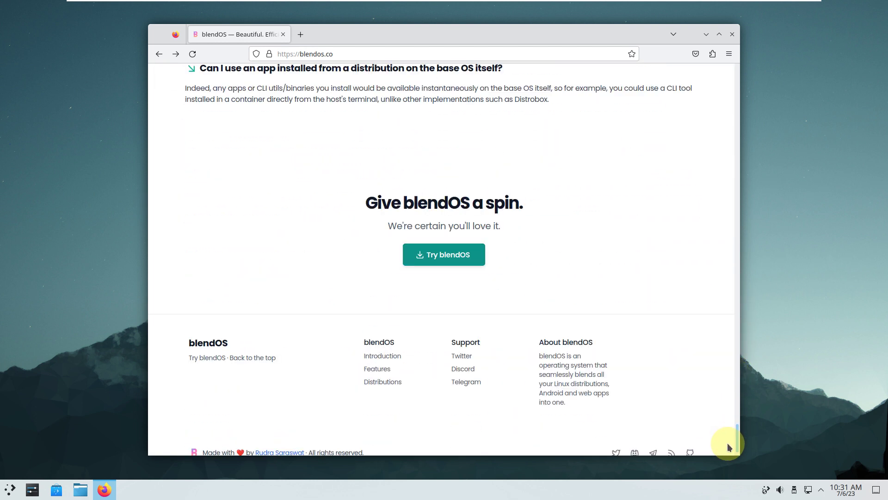
click(475, 254)
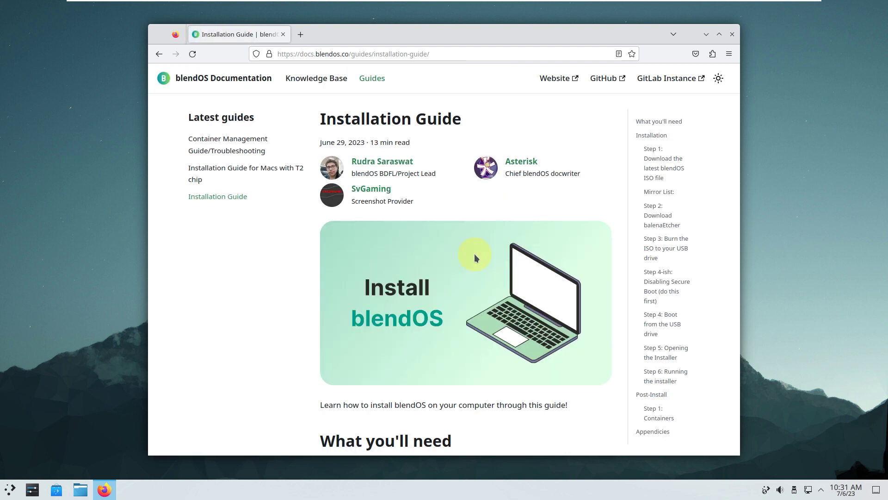
Step: Open the installation guide for Macs with T2 chip
scroll(475, 257, down, 15)
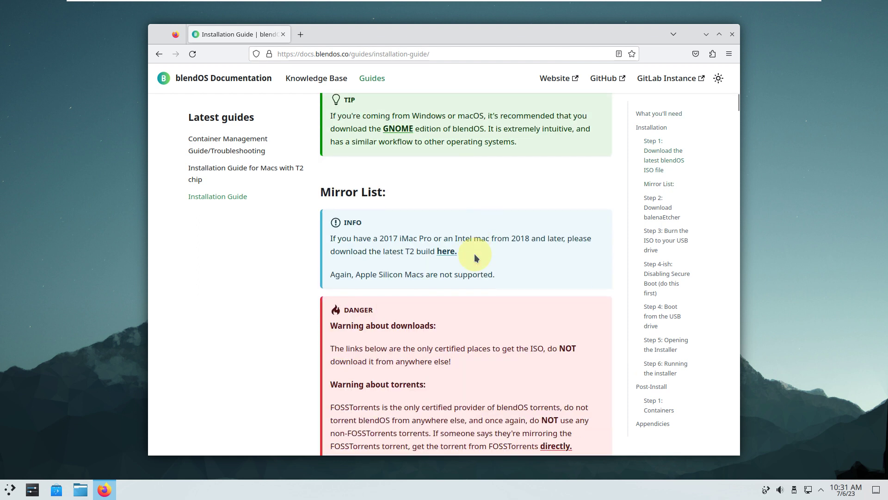
scroll(475, 257, down, 3)
click(447, 175)
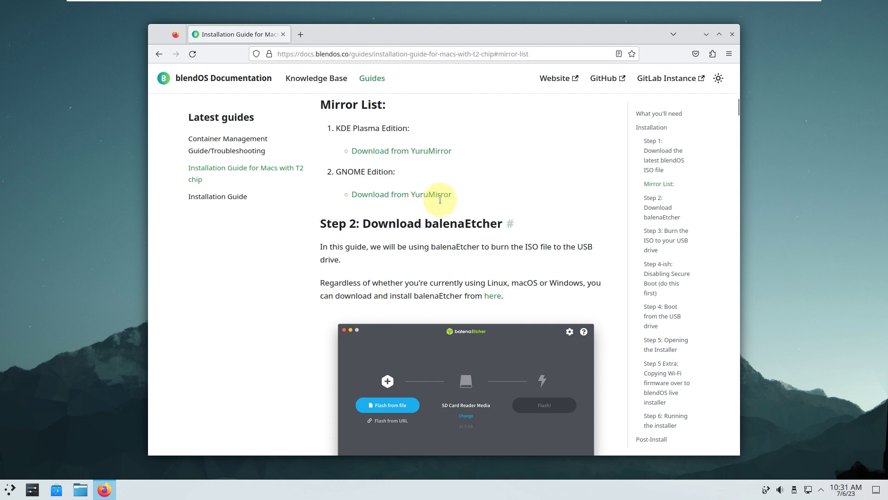
Step: Scroll the T2 guide down to its Mirror List, closing a stray KDE Plasma tab with Ctrl+W
scroll(439, 283, down, 8)
scroll(439, 283, down, 20)
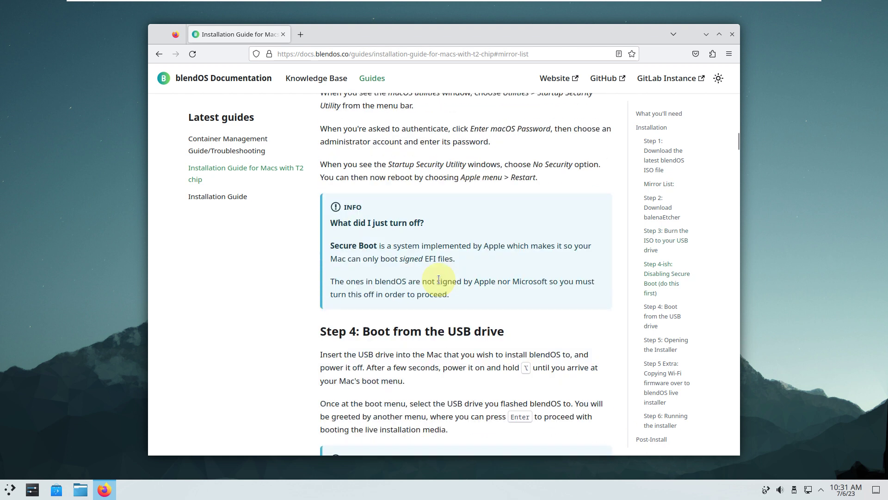
scroll(438, 279, down, 20)
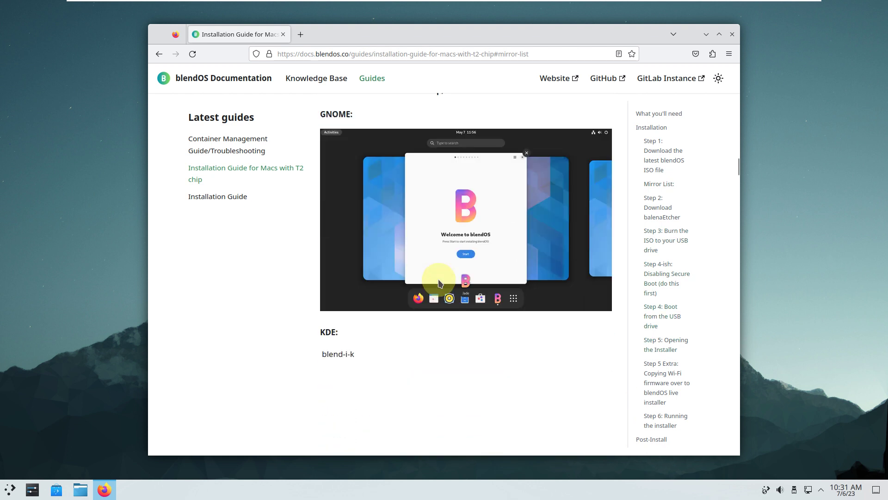
scroll(440, 283, down, 17)
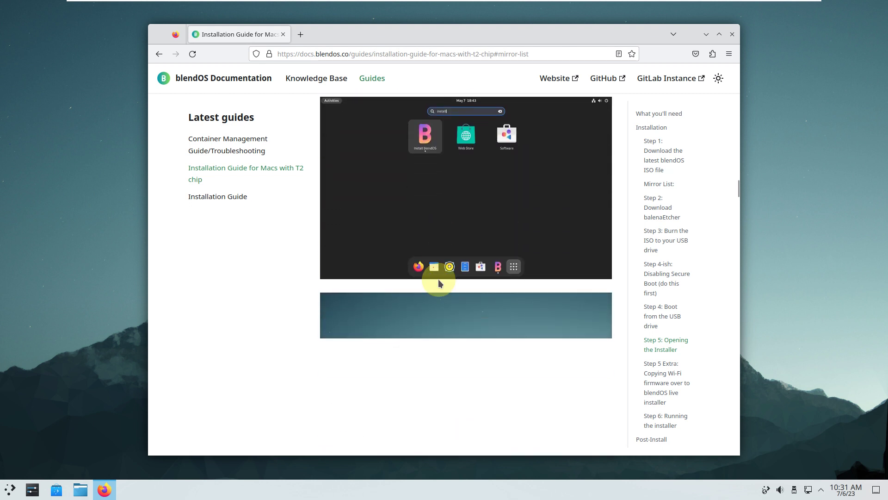
scroll(439, 280, down, 15)
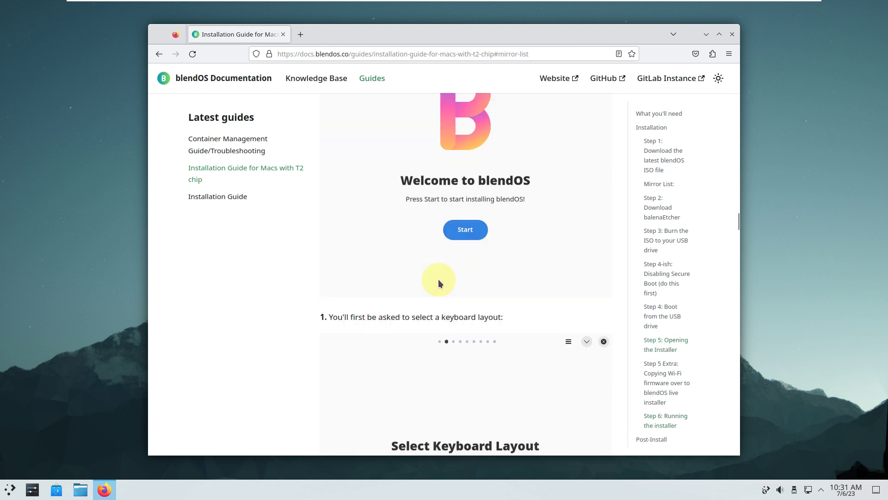
drag(737, 227, 720, 91)
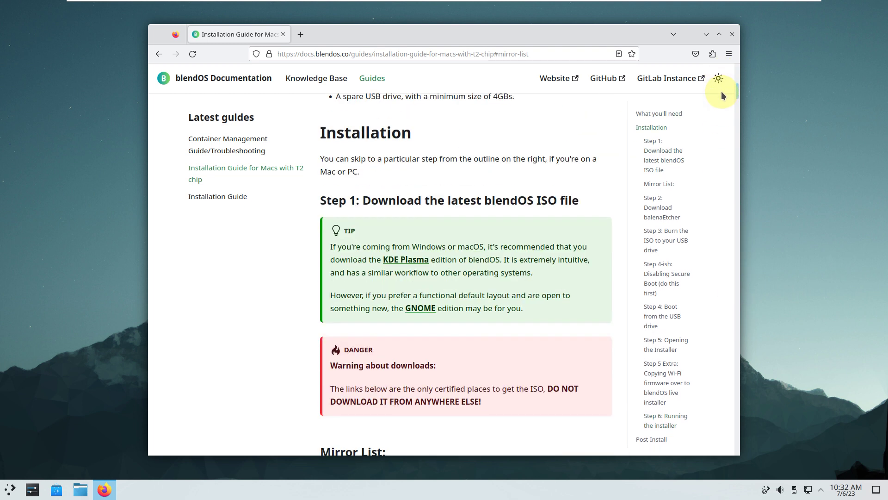
click(416, 260)
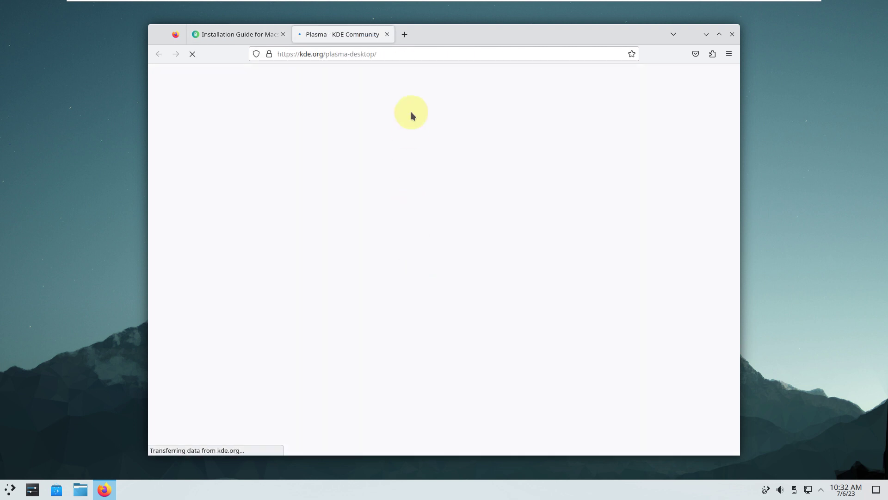
key(ctrl+w)
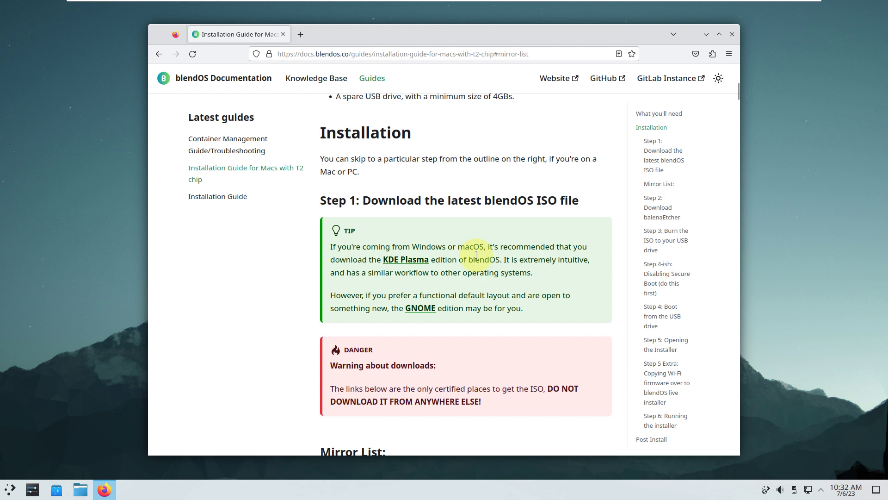
scroll(475, 257, down, 3)
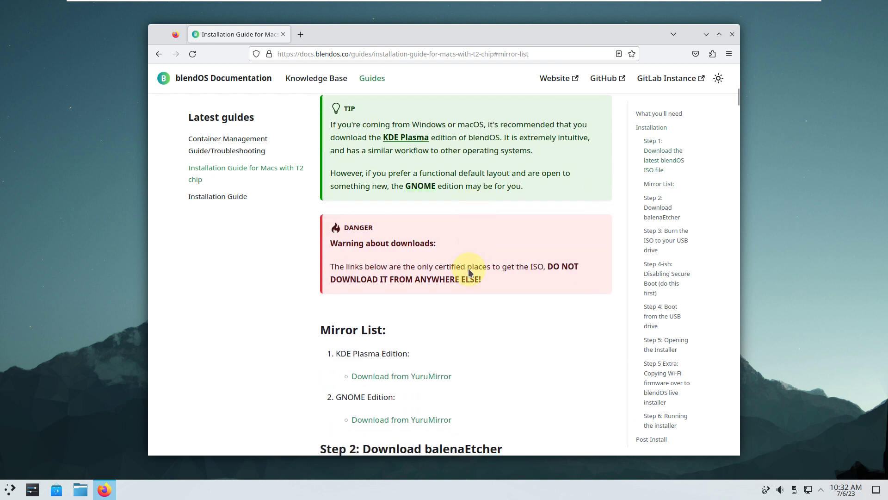
Step: Cancel the blendOS-v3-beta-t2-plasma.iso download, check About Firefox (114.0.2), then close Firefox
click(434, 376)
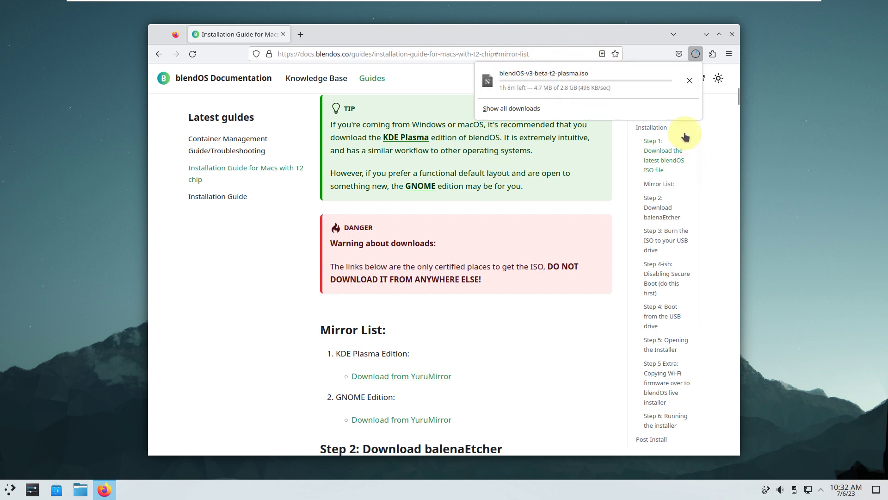
click(690, 82)
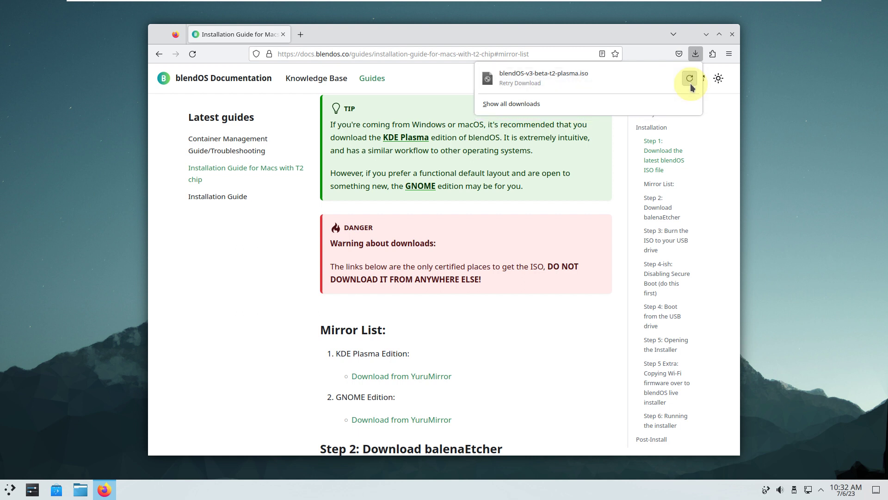
click(735, 53)
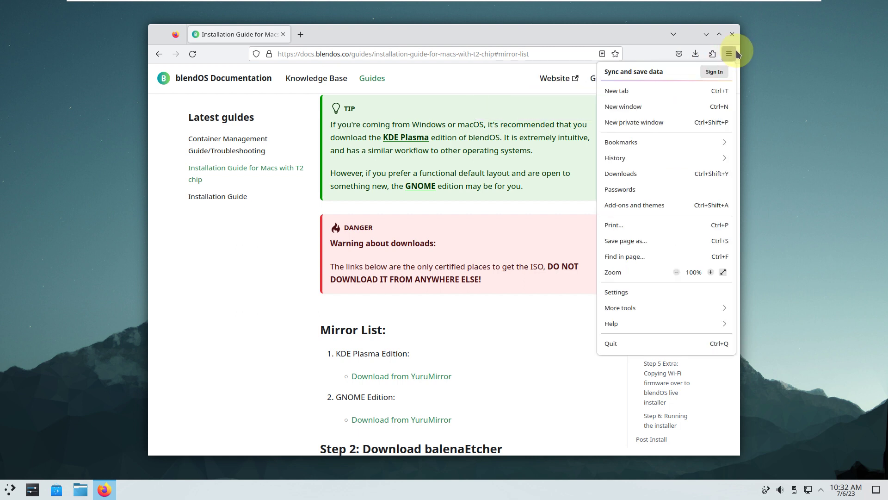
click(651, 327)
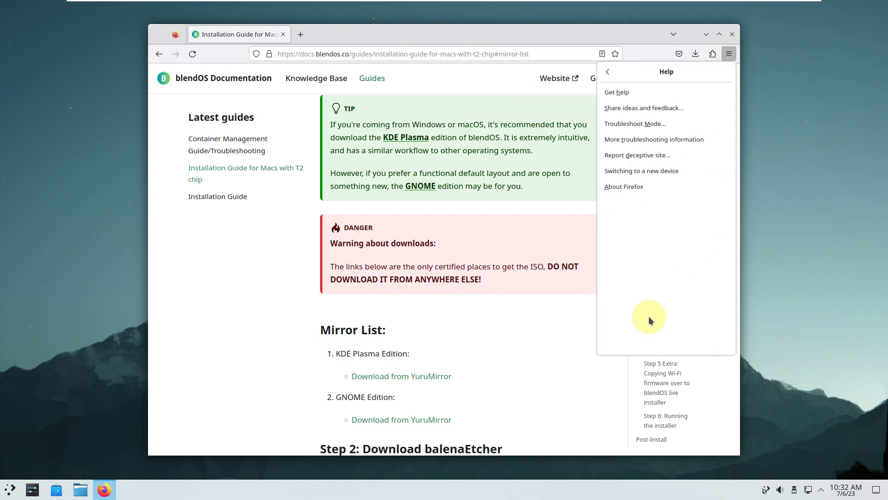
click(643, 187)
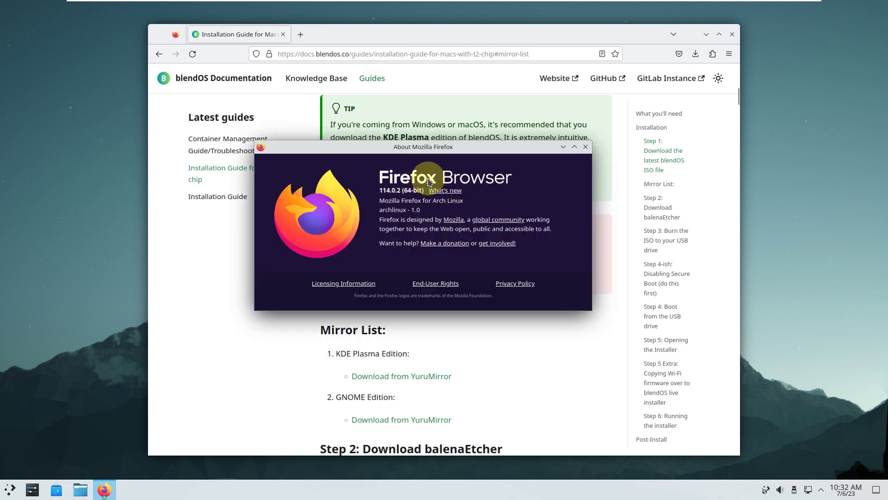
click(585, 147)
click(731, 35)
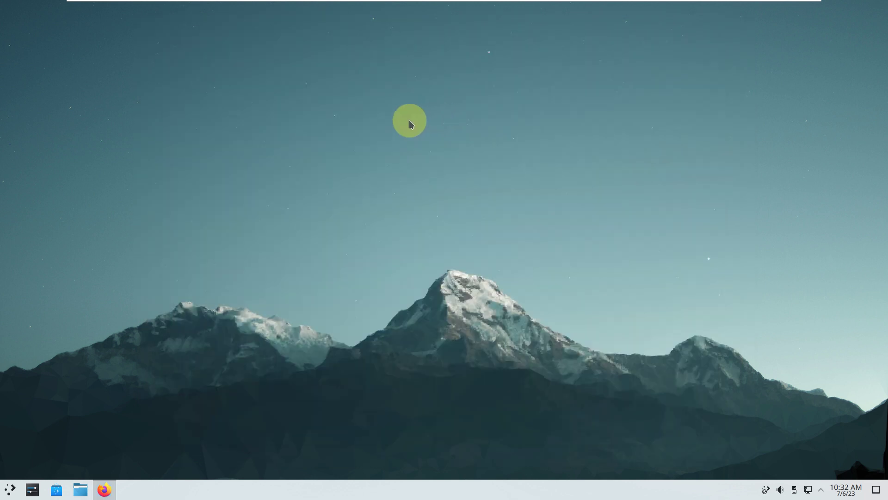
Step: Open Desktop Folder Settings from the desktop menu and browse its Wallpaper and About pages
right_click(361, 124)
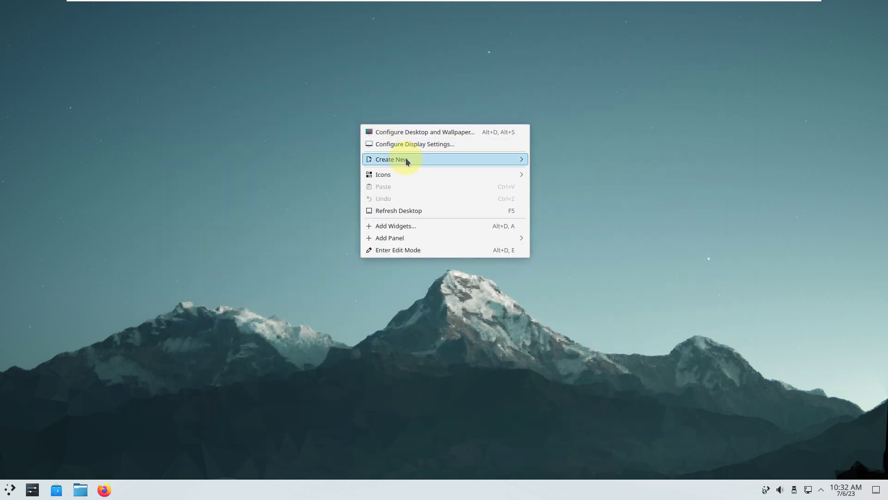
click(425, 133)
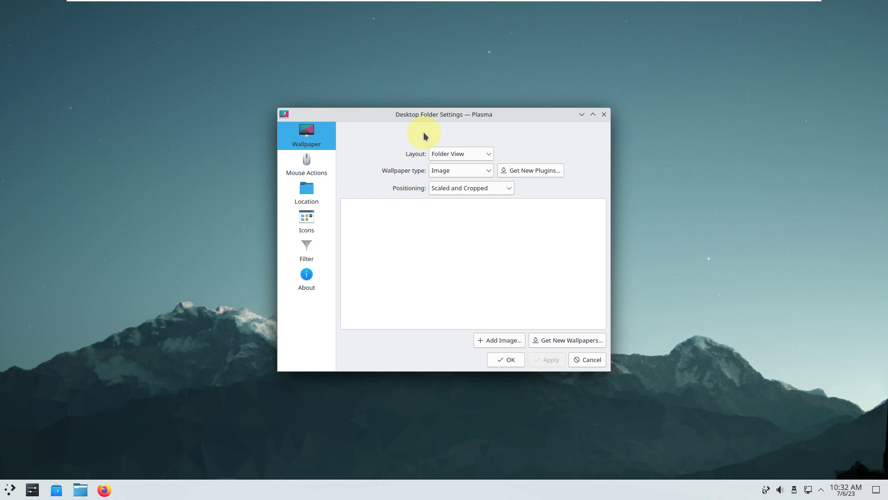
click(306, 278)
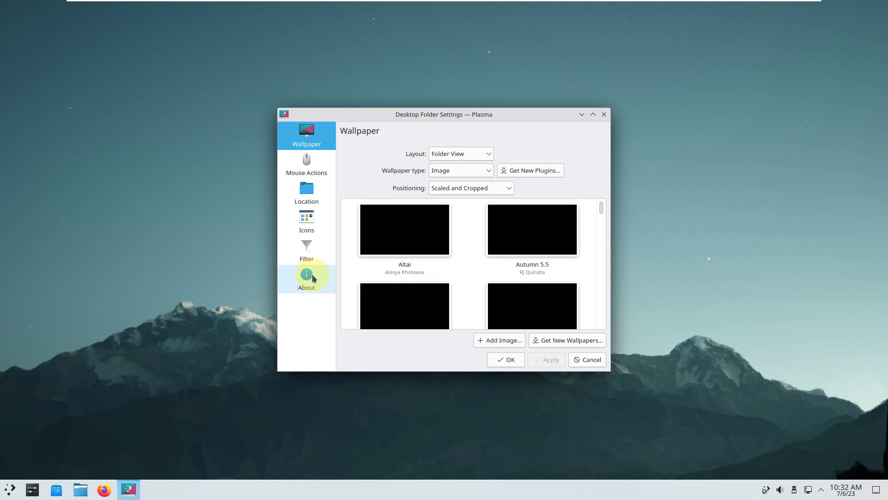
click(301, 133)
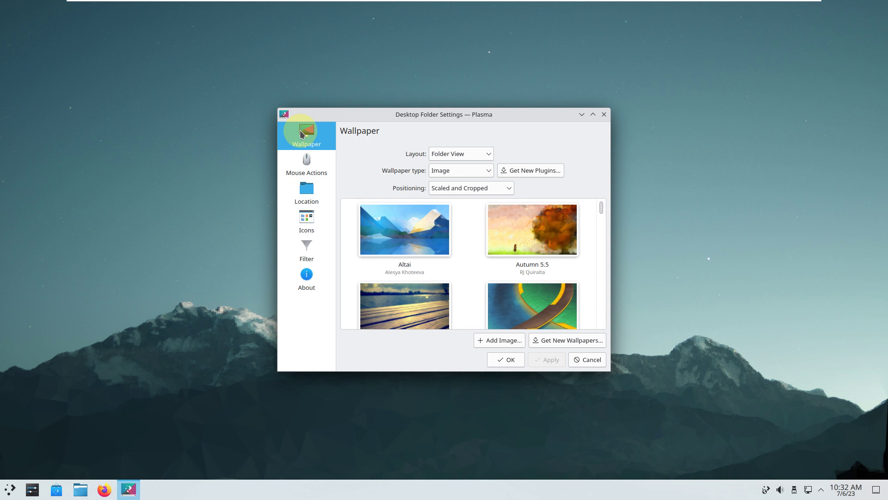
drag(601, 209, 594, 334)
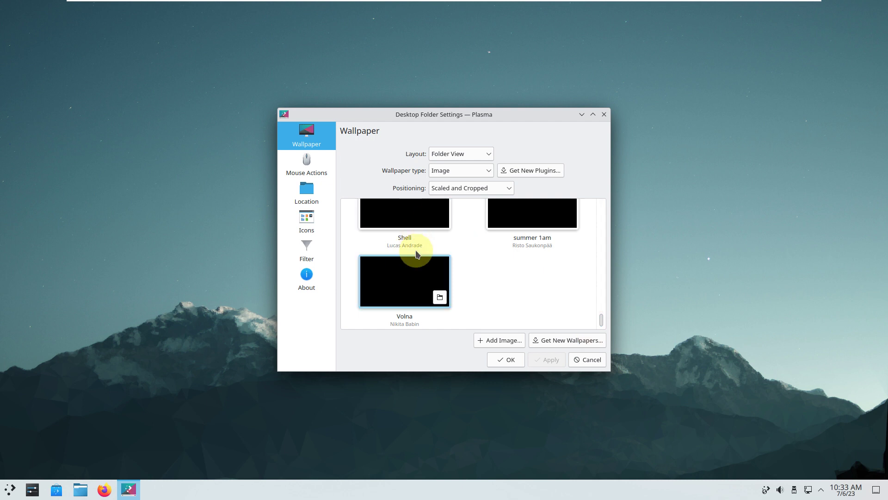
click(306, 277)
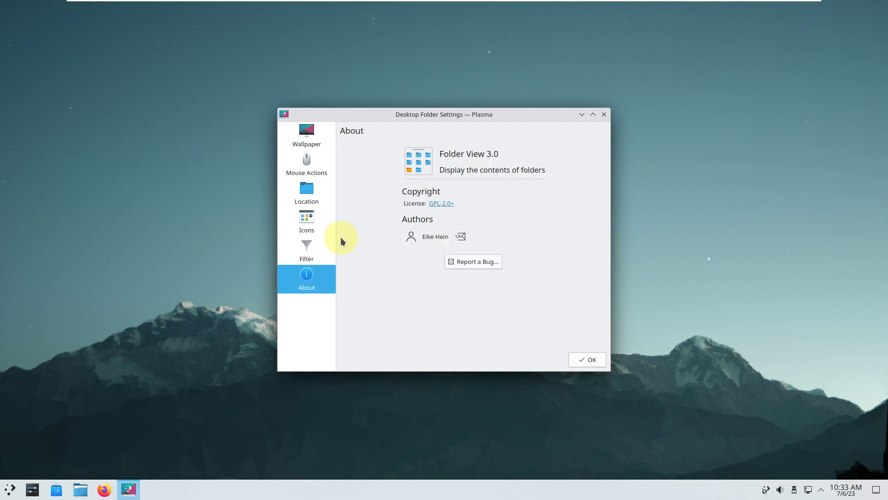
click(323, 137)
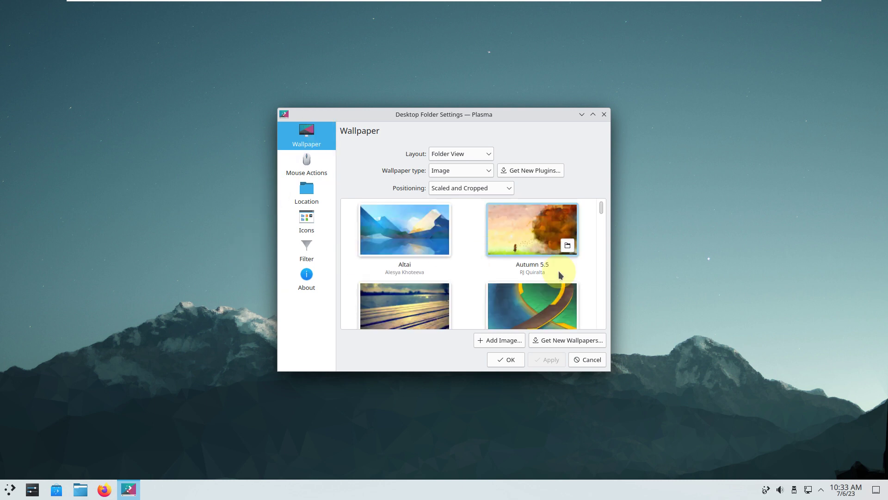
Step: Select the hexagonal Flow wallpaper, apply it, and confirm with OK
scroll(564, 278, down, 2)
scroll(564, 276, down, 2)
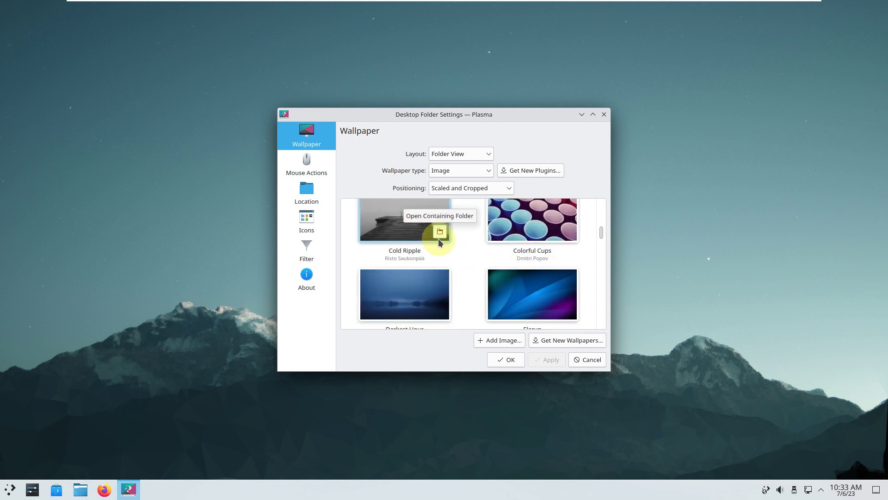
scroll(440, 240, down, 2)
scroll(437, 257, down, 1)
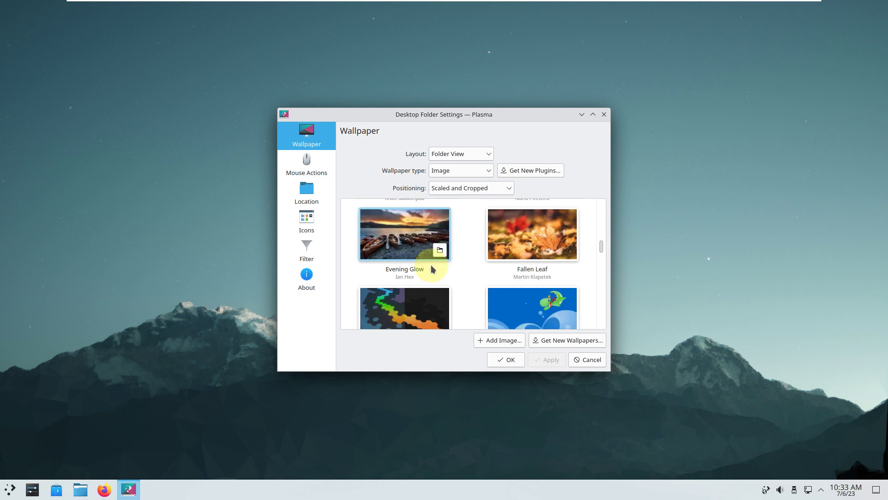
click(426, 281)
click(558, 362)
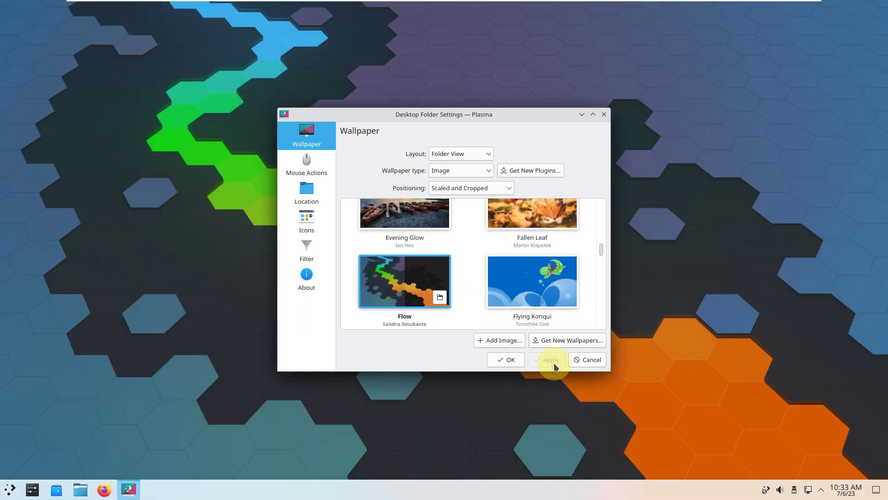
click(510, 361)
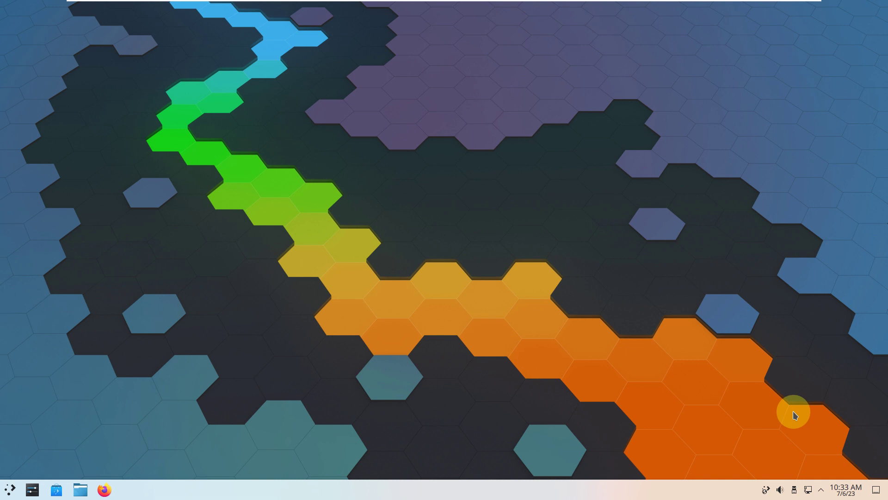
click(840, 492)
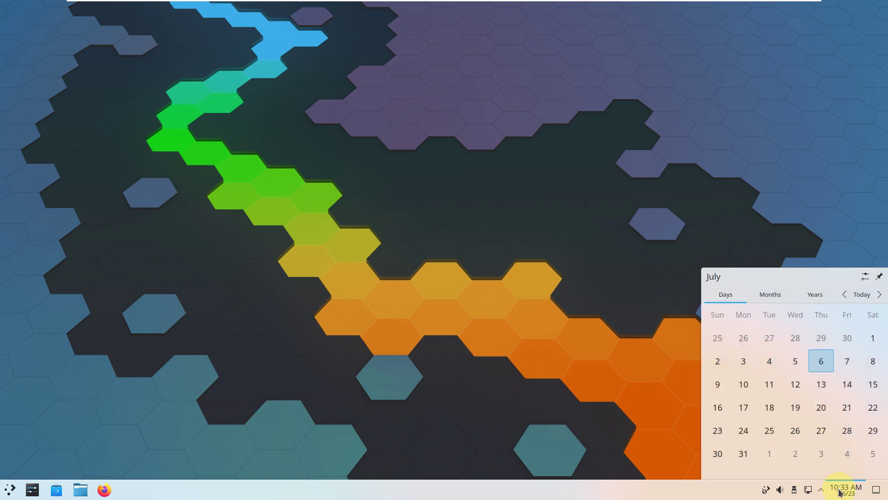
click(822, 490)
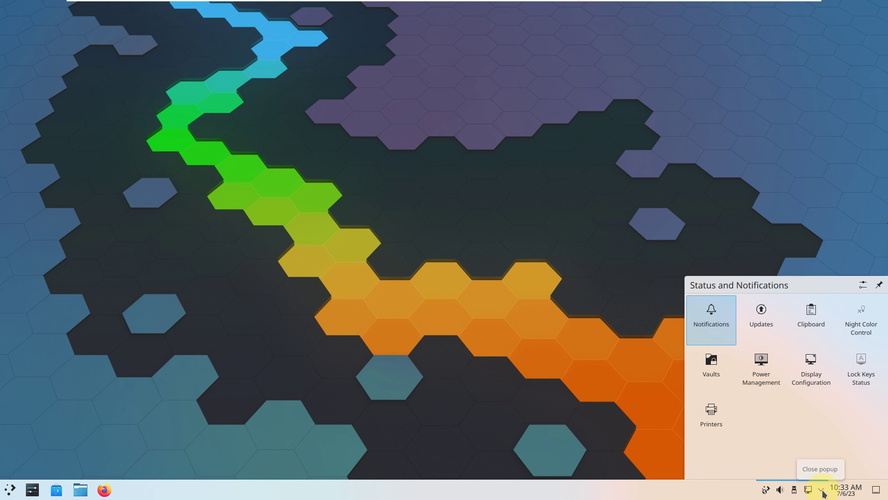
click(822, 492)
click(794, 490)
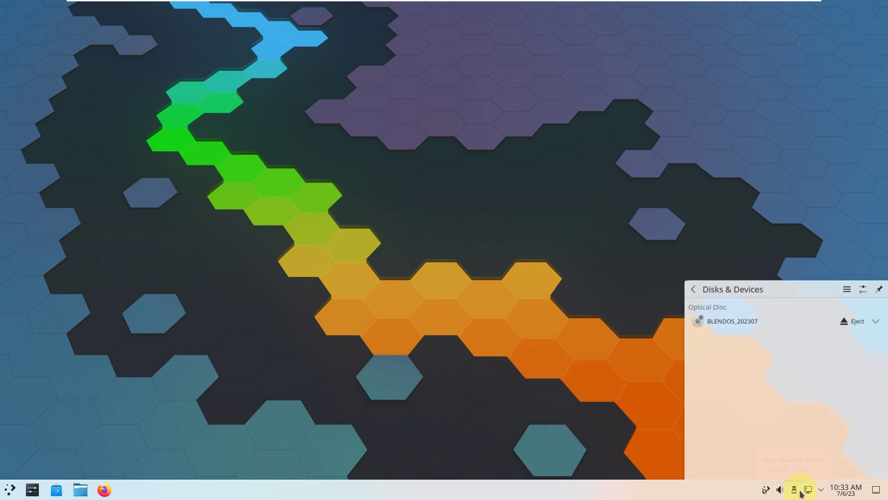
click(793, 491)
click(780, 490)
click(490, 204)
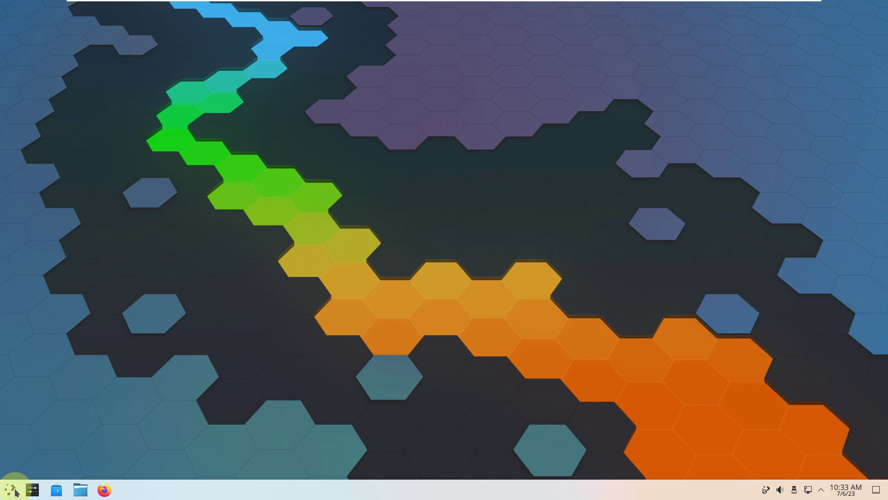
click(12, 490)
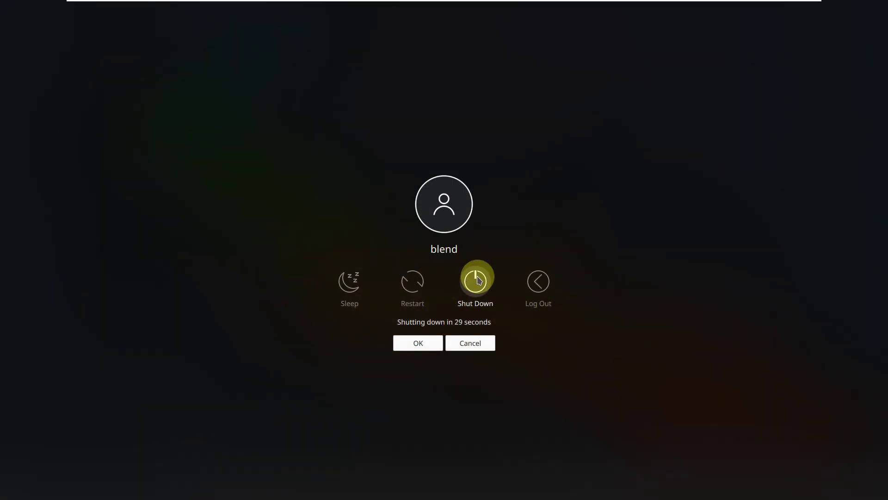
click(477, 277)
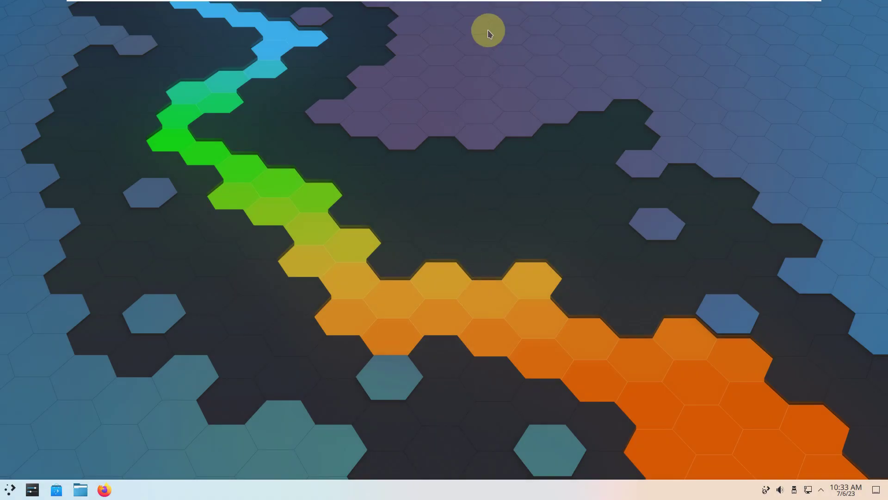